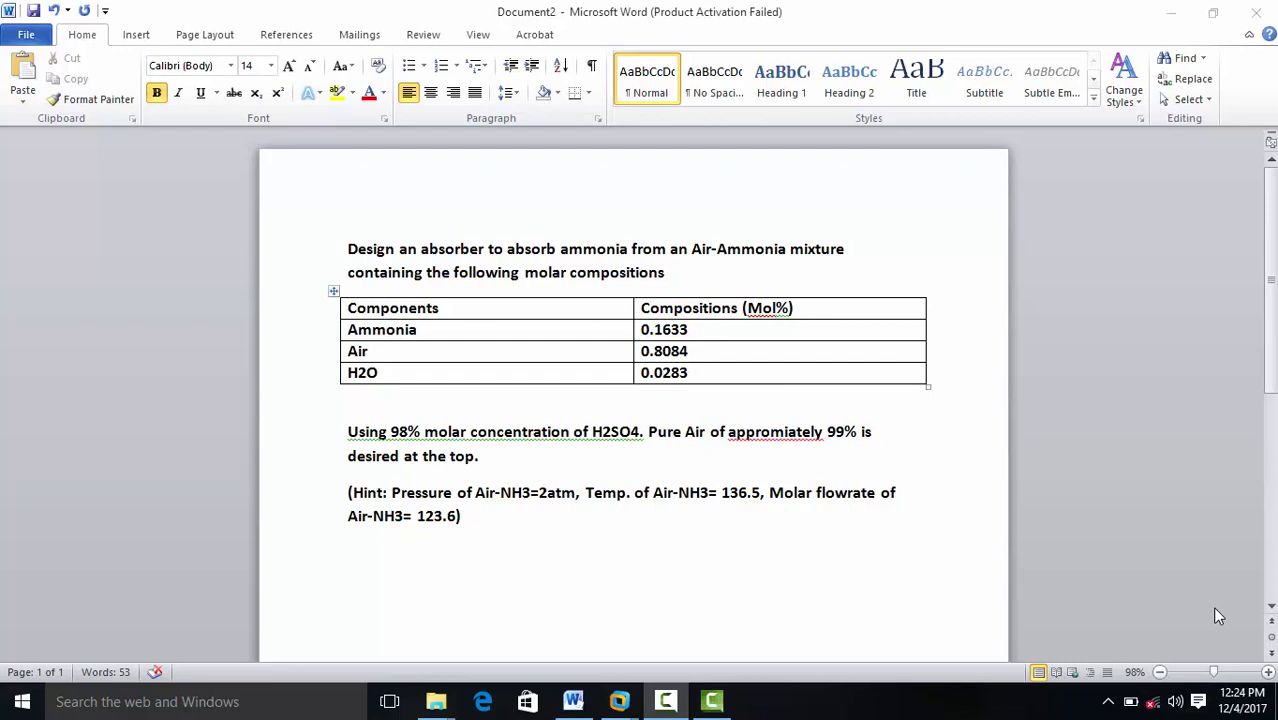
Step: Complete the Word hint units so it reads 136.5C and 123.6kgmole/hr
left_click(760, 498)
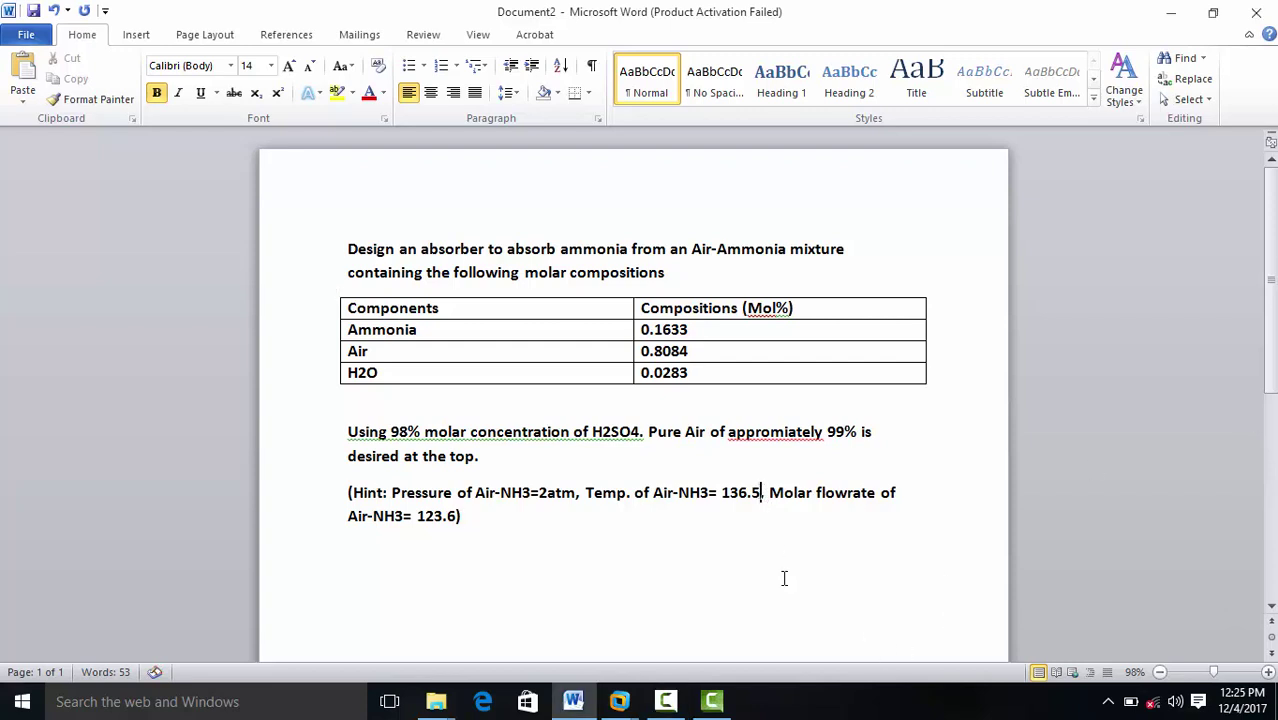
type("C,")
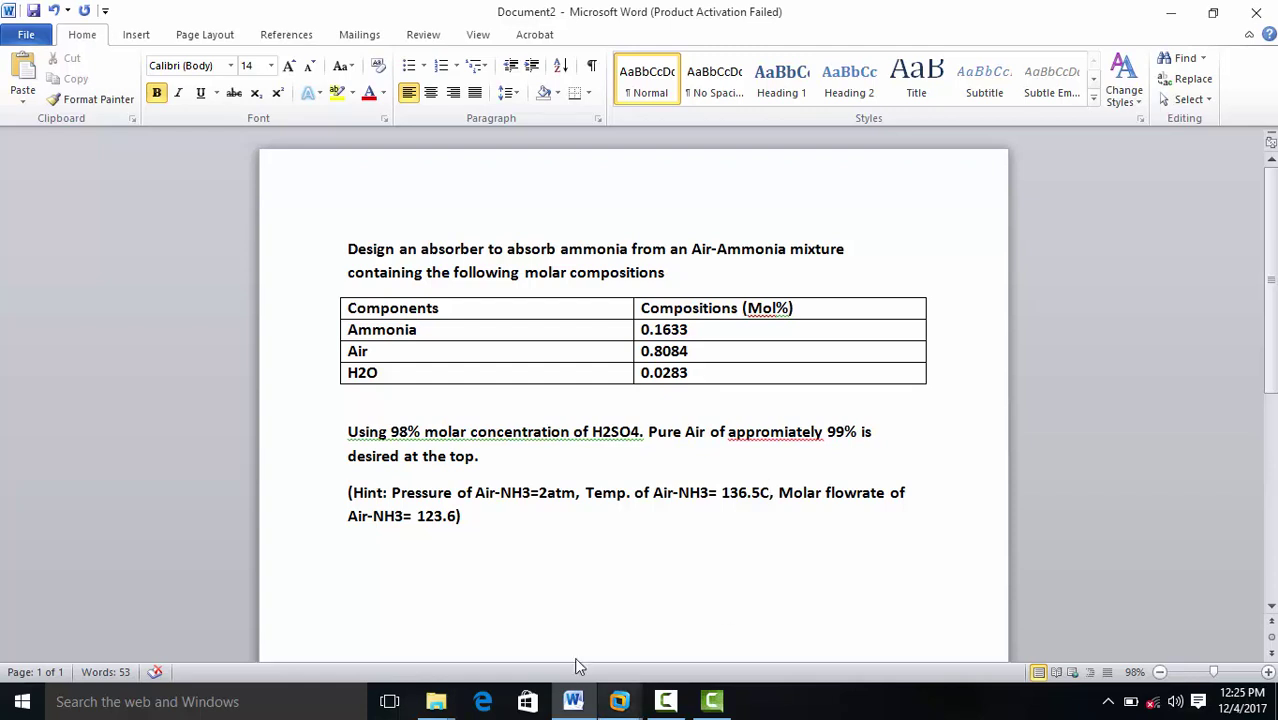
left_click(456, 518)
type("kgmol")
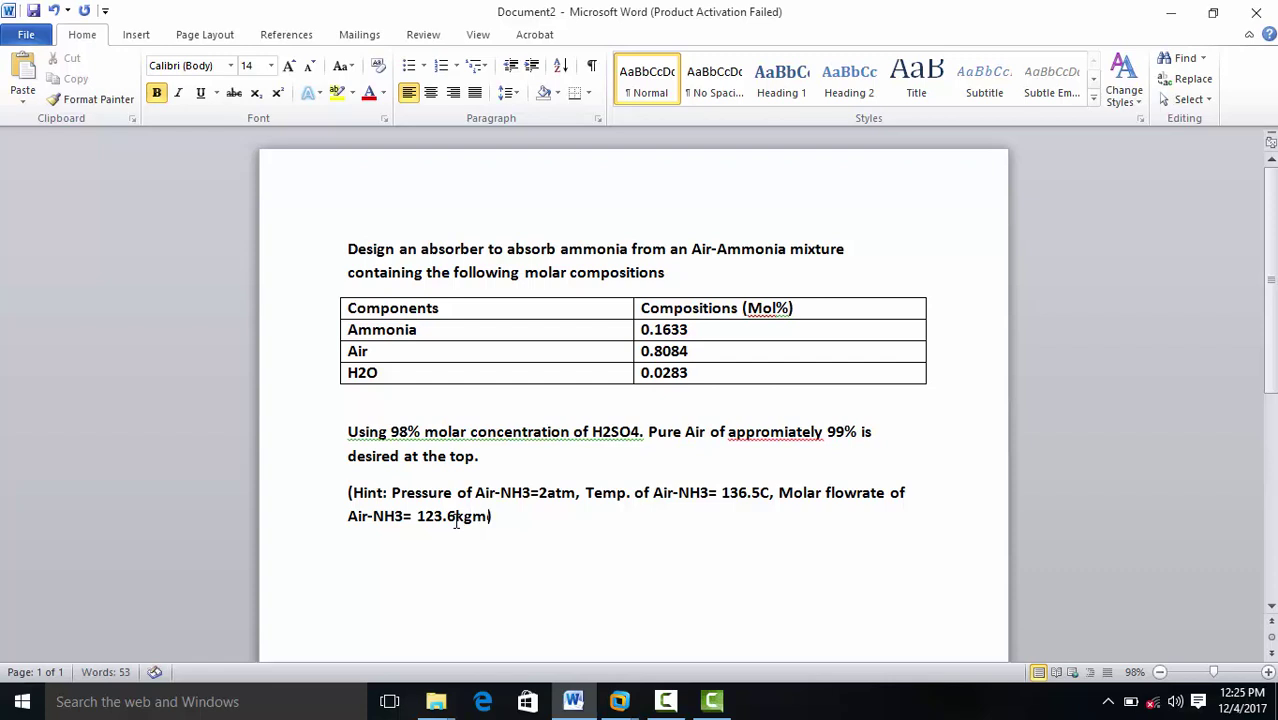
type("e/hr")
Step: Start a new HYSYS case, create Component List - 1, and add Air
mouse_move(660, 702)
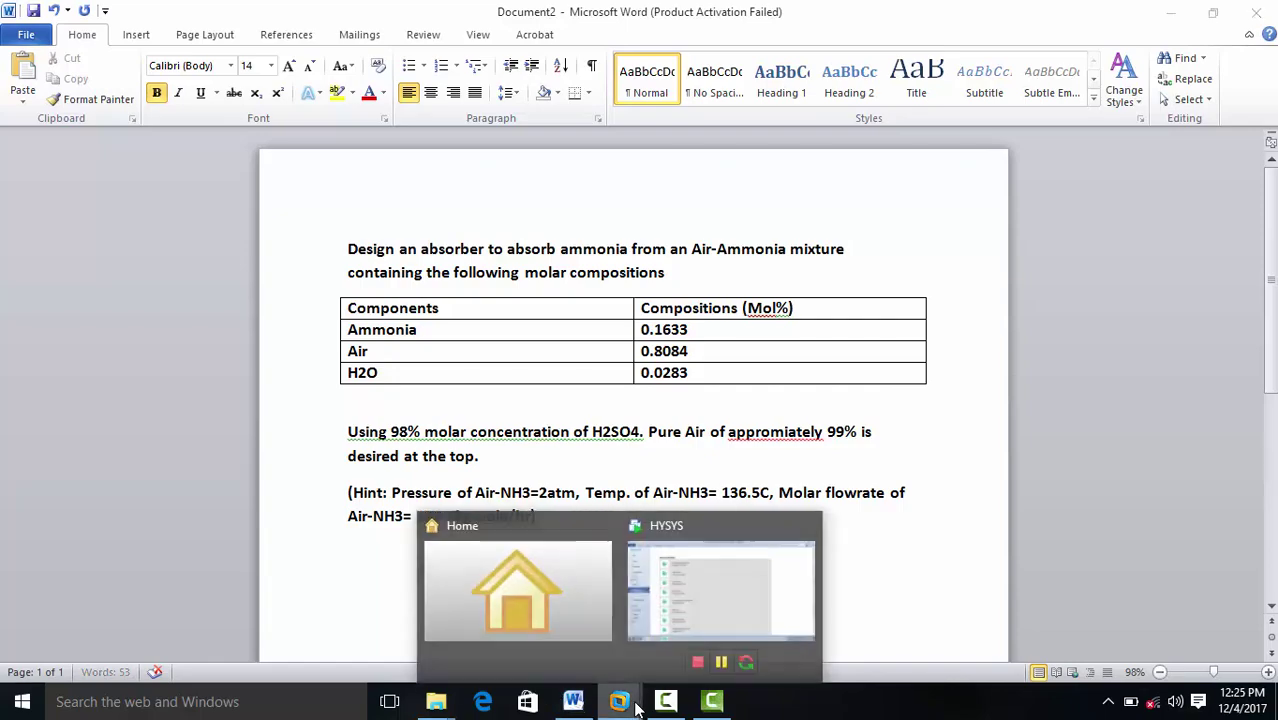
left_click(689, 621)
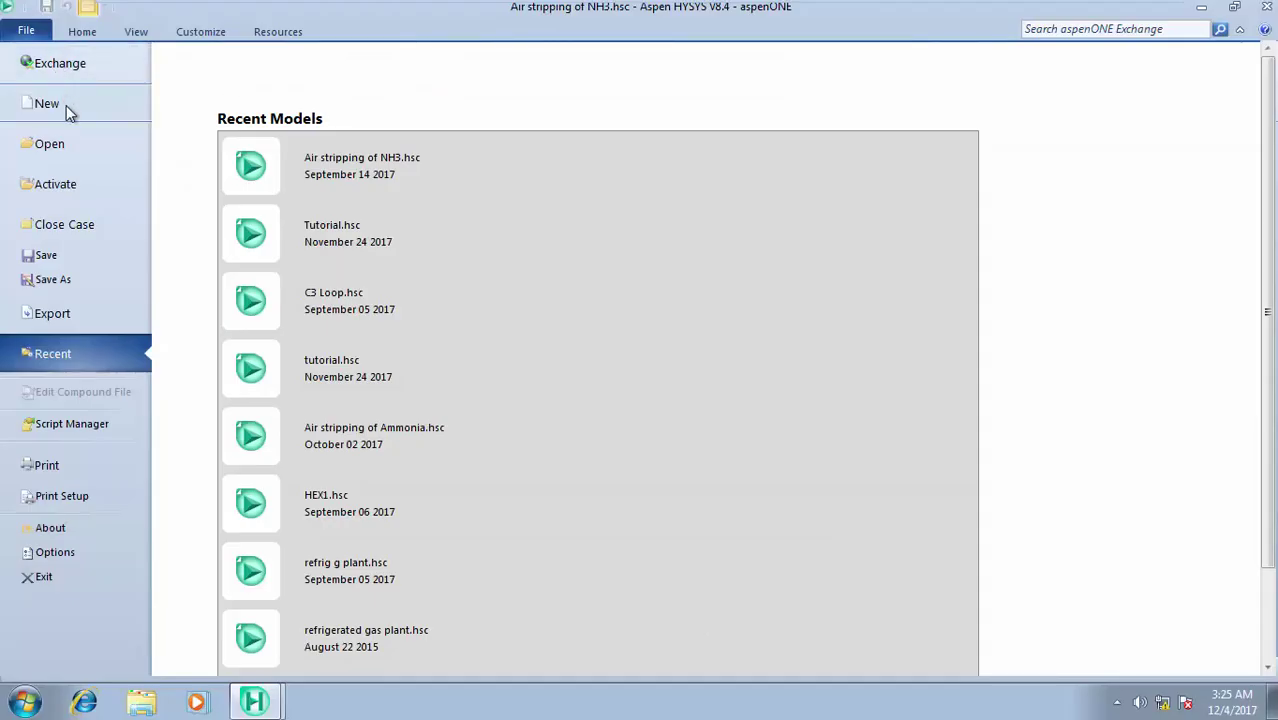
left_click(66, 104)
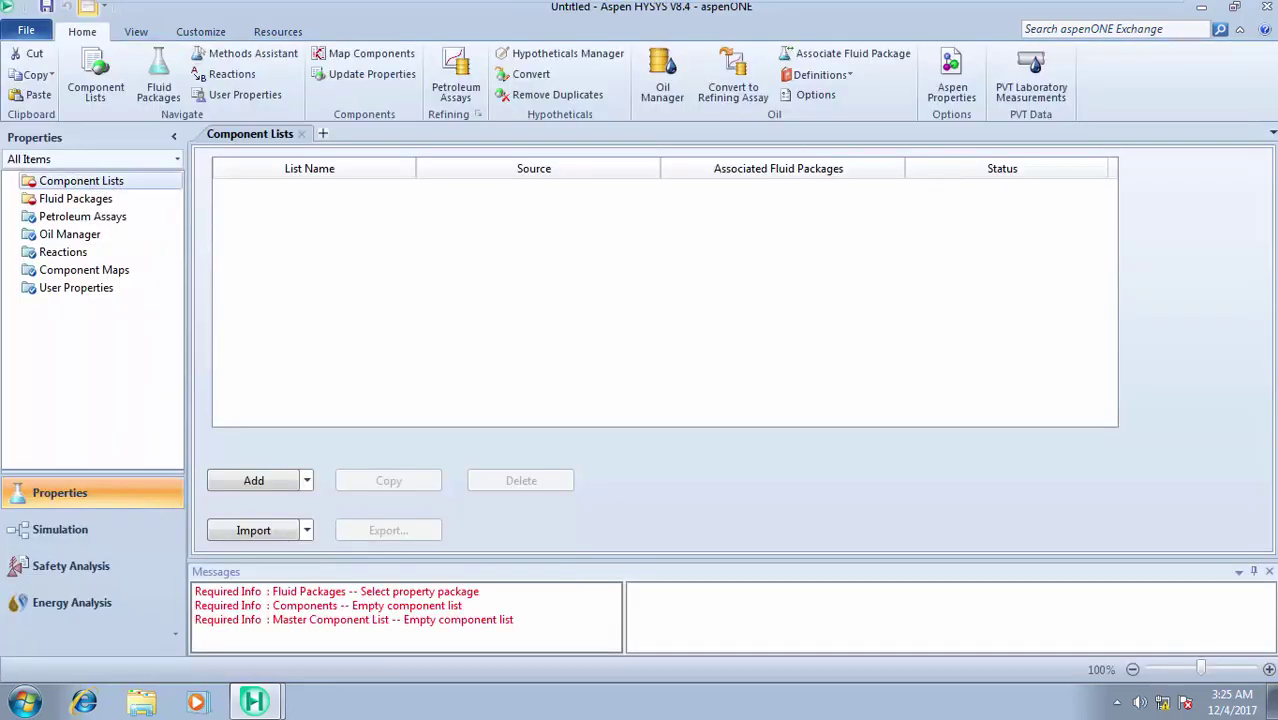
left_click(254, 480)
left_click(866, 226)
type("A")
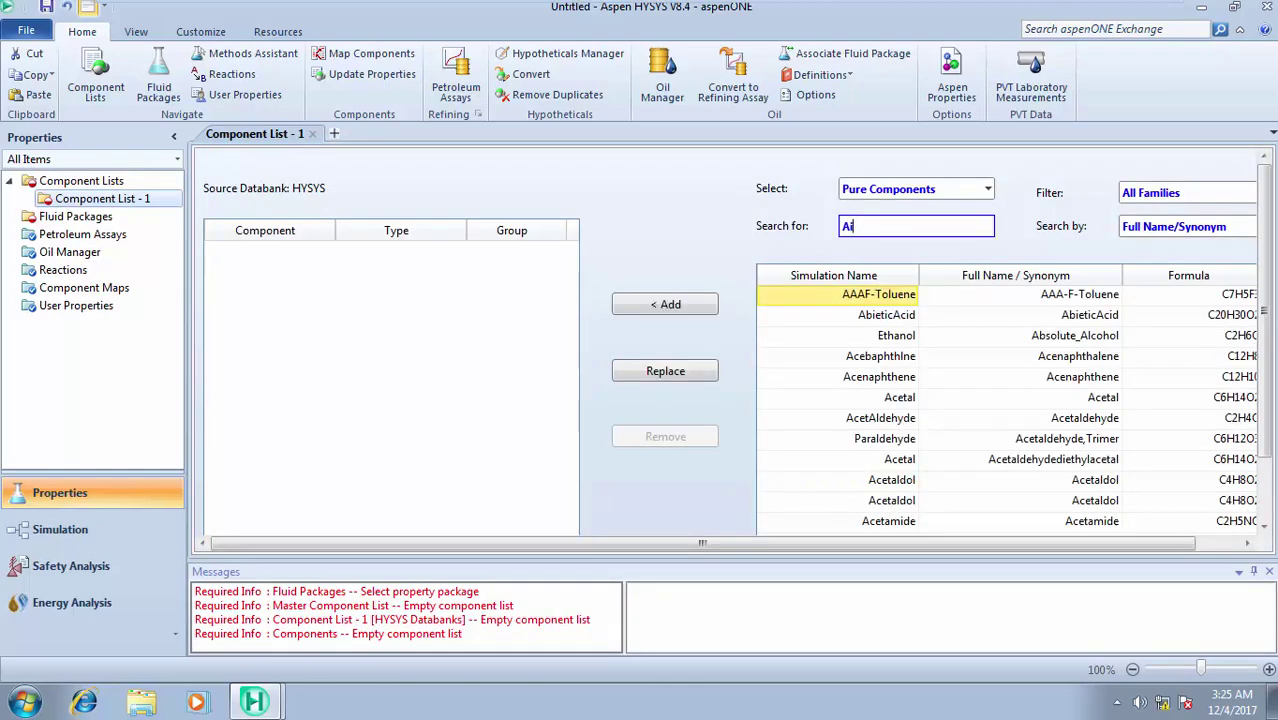
type("ir")
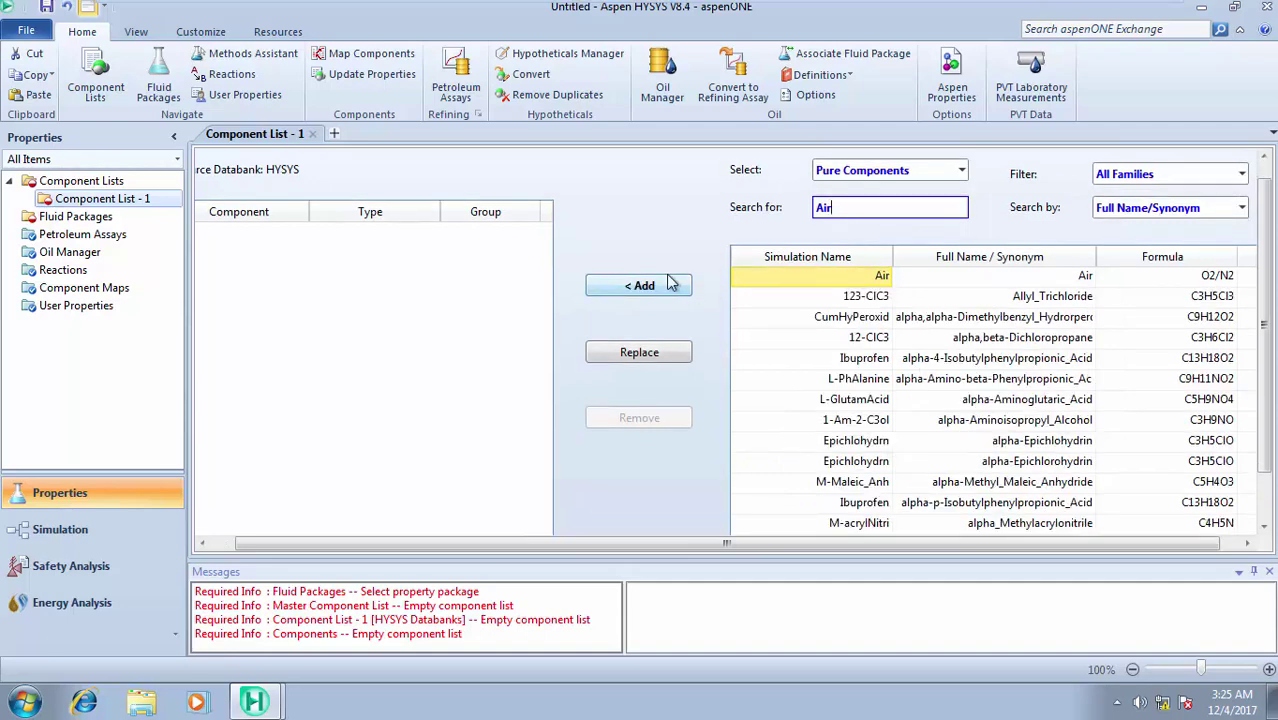
left_click(672, 288)
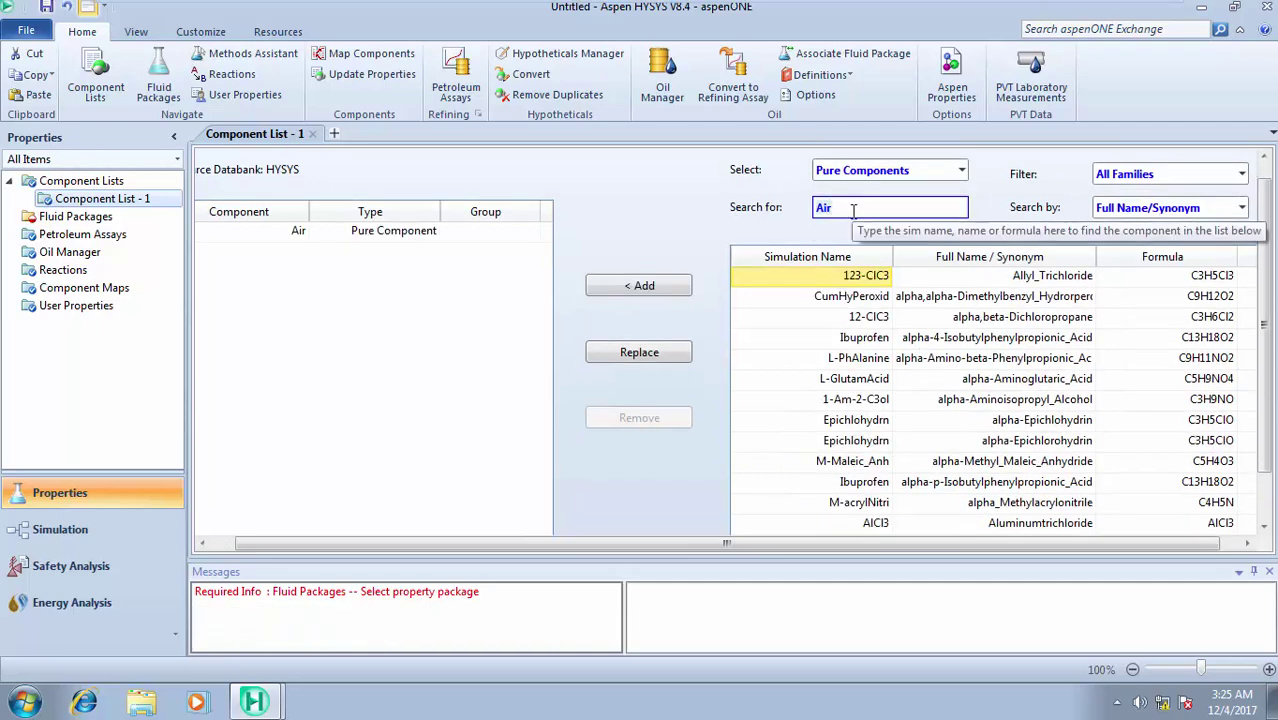
Step: Add Ammonia, H2O and H2SO4 to the component list
double_click(853, 208)
type("ammoni")
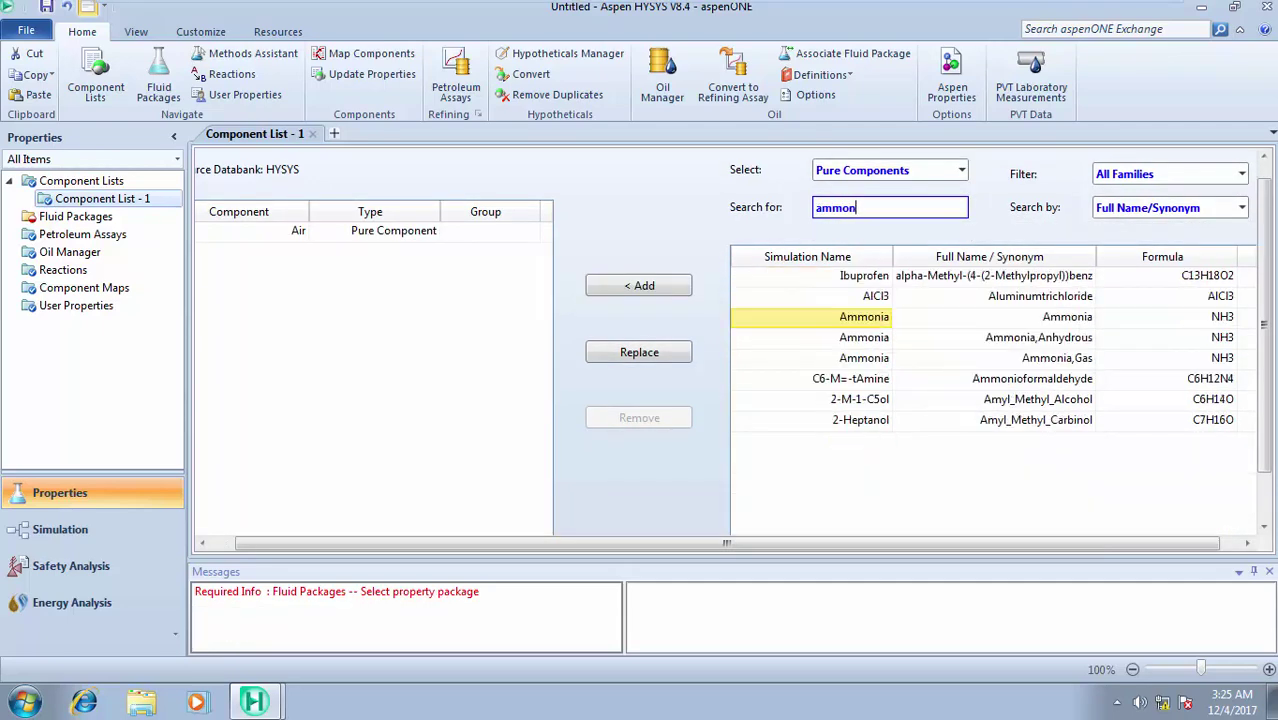
left_click(638, 283)
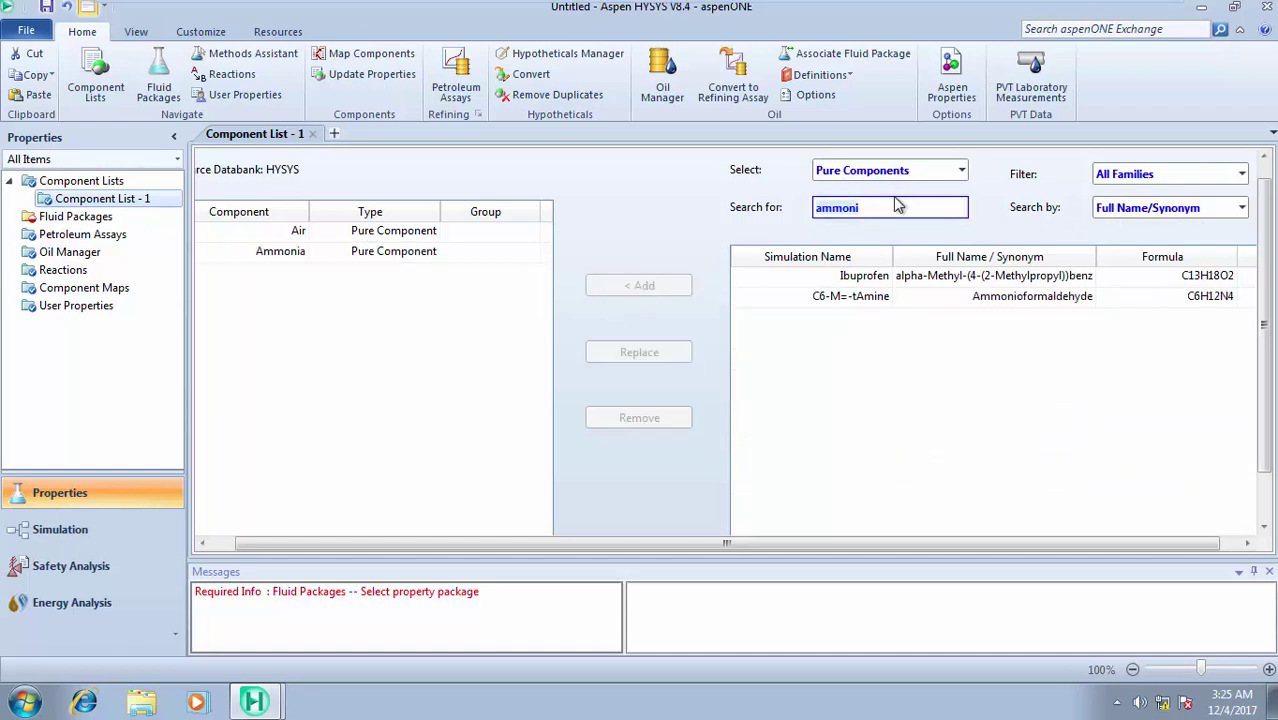
type("h2o")
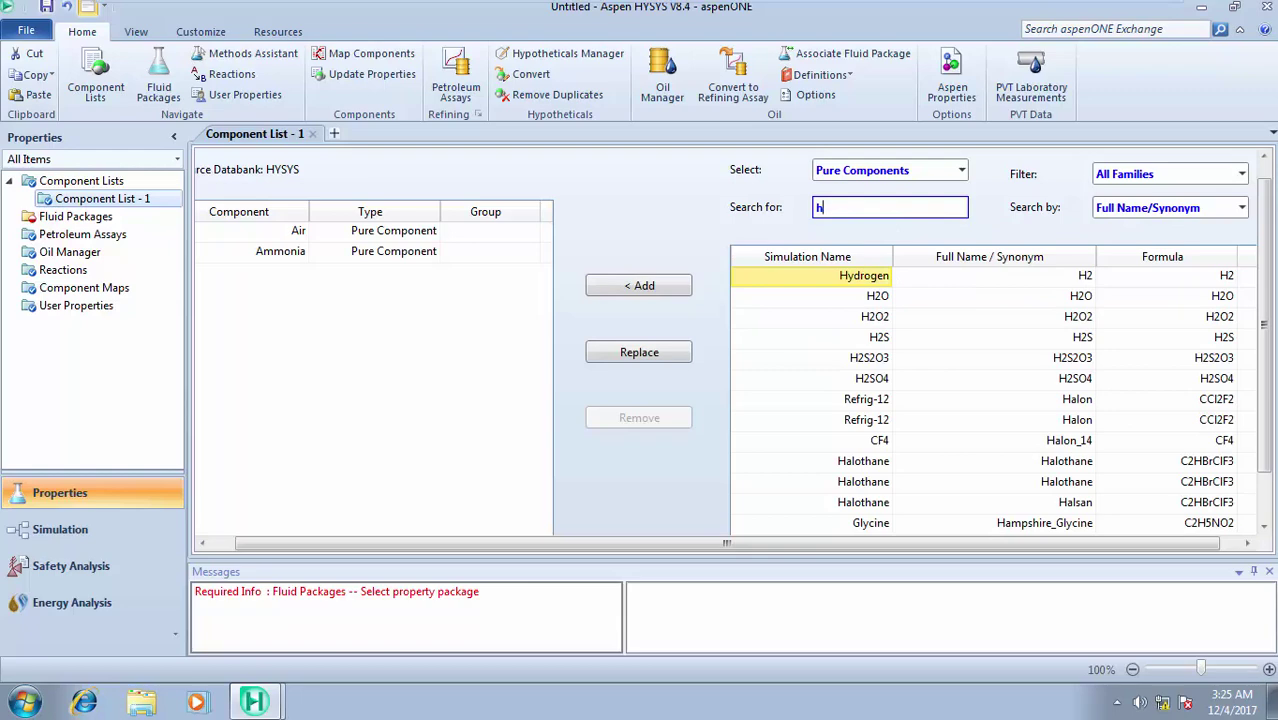
left_click(645, 287)
type("h")
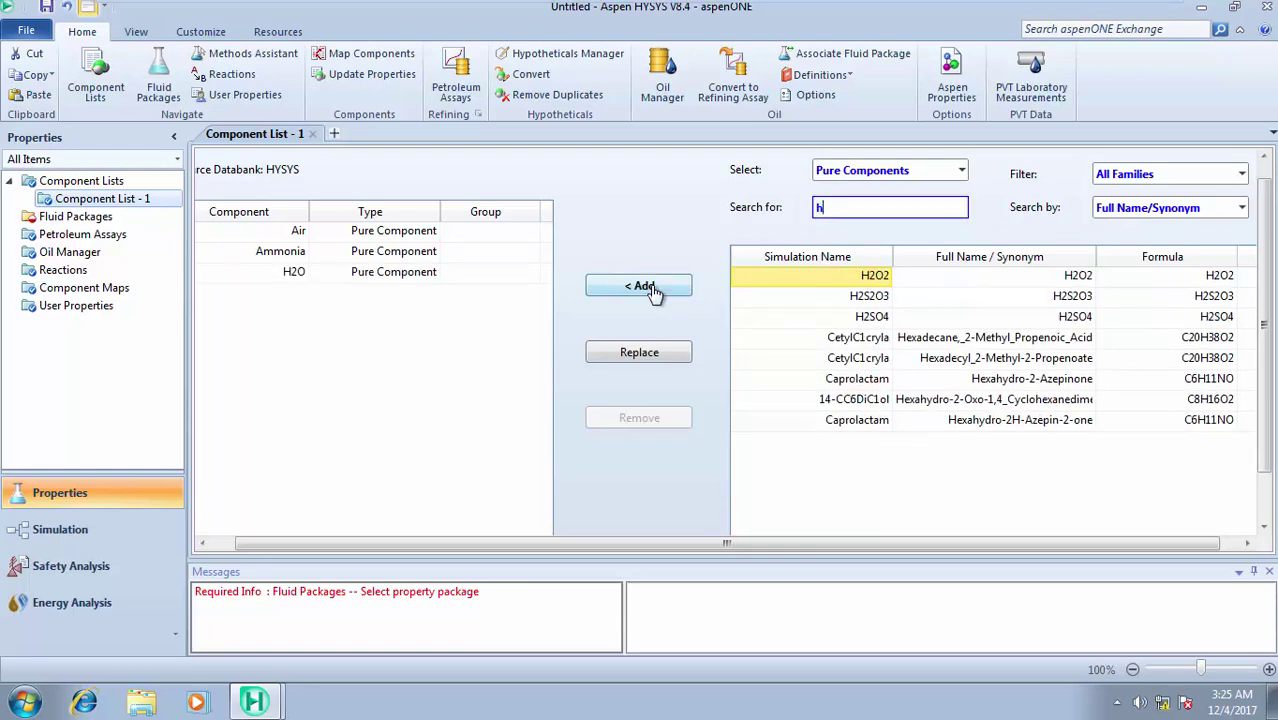
type("2so")
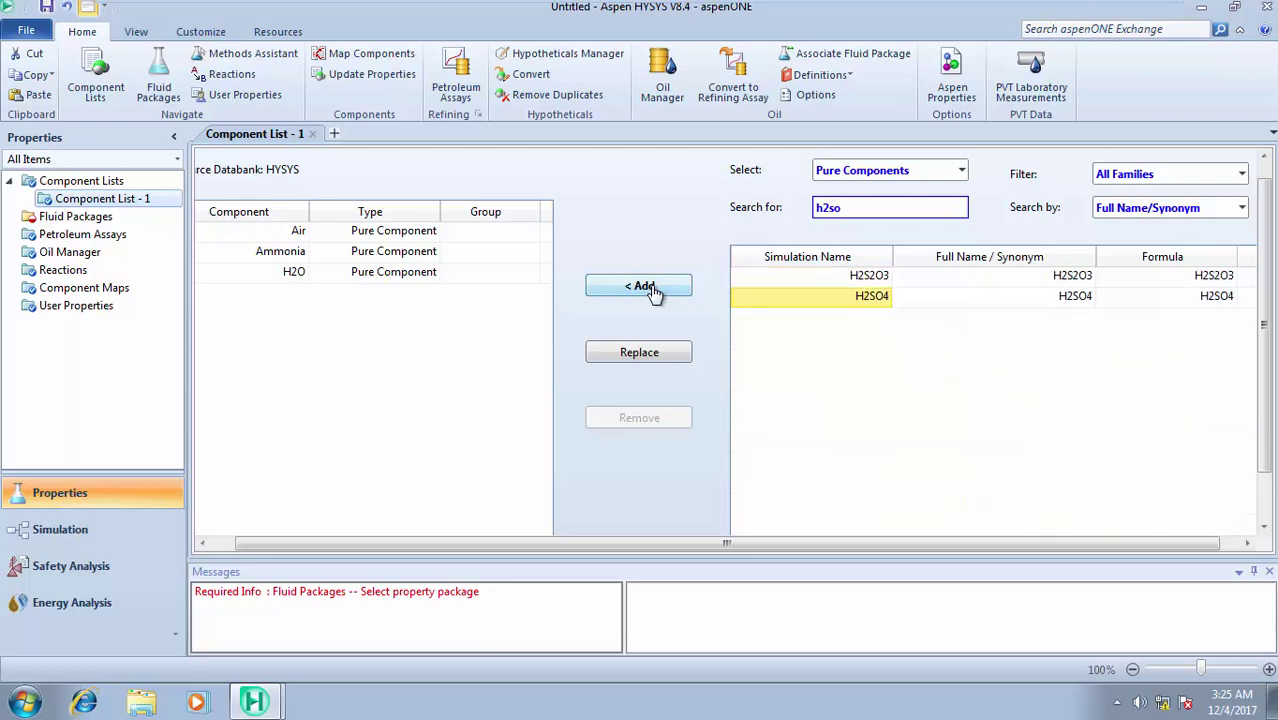
left_click(648, 290)
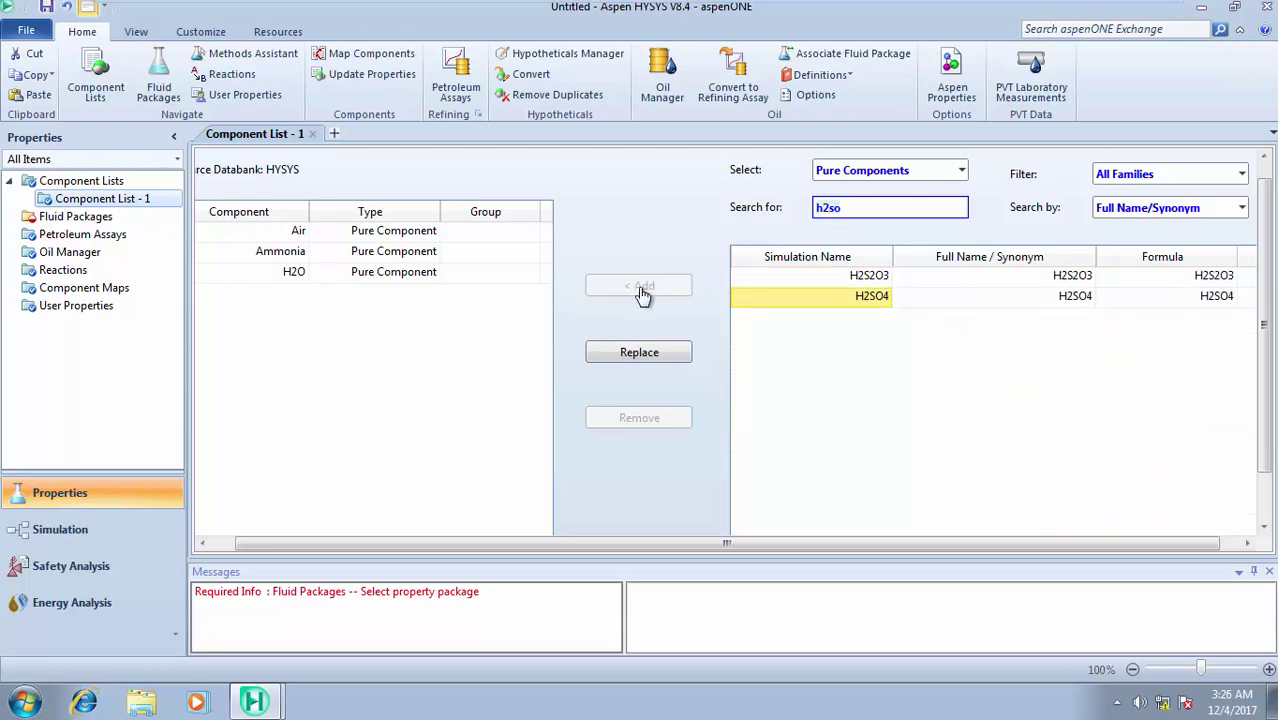
Step: Add fluid package Basis-1 using the NRTL property package
left_click(110, 218)
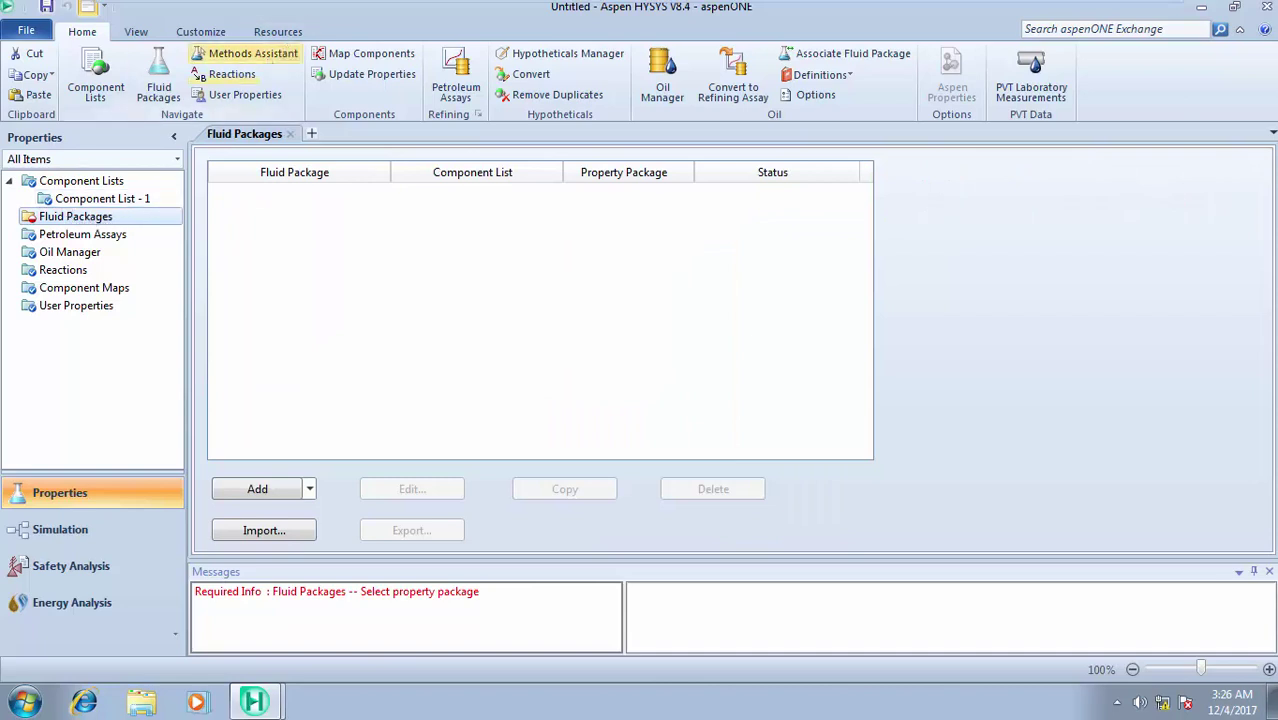
left_click(258, 490)
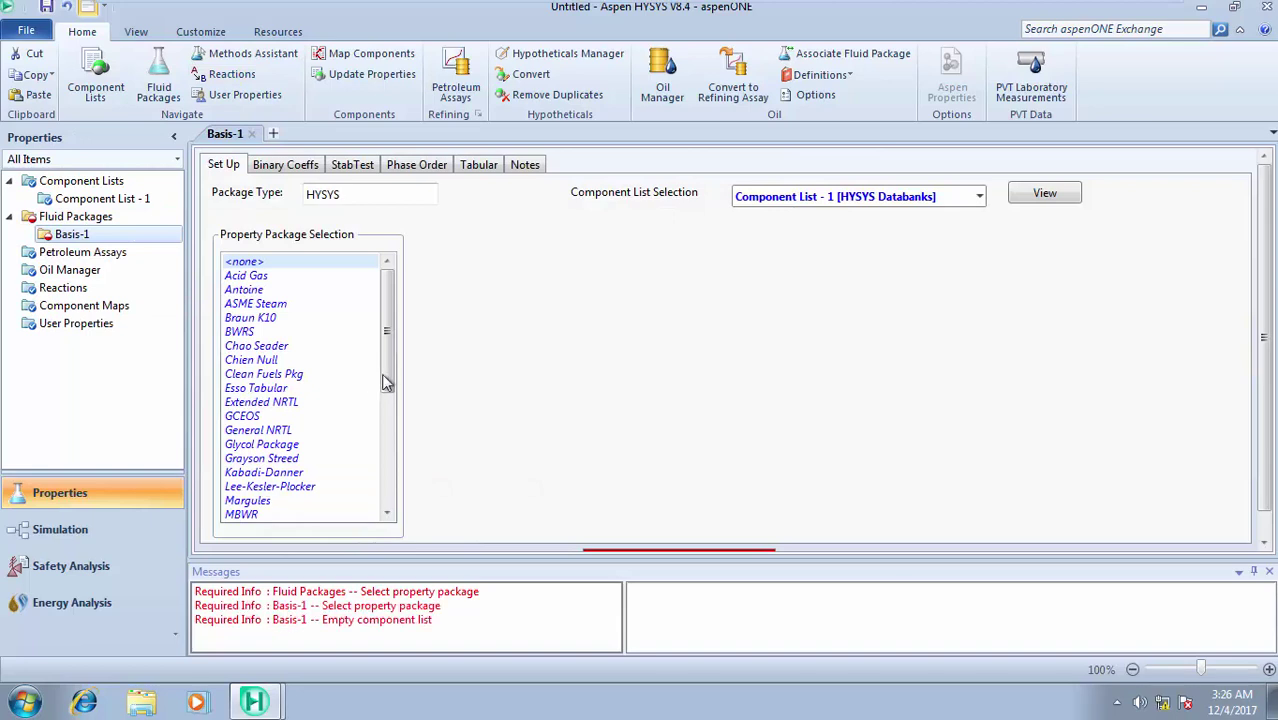
left_click_drag(386, 382, 389, 434)
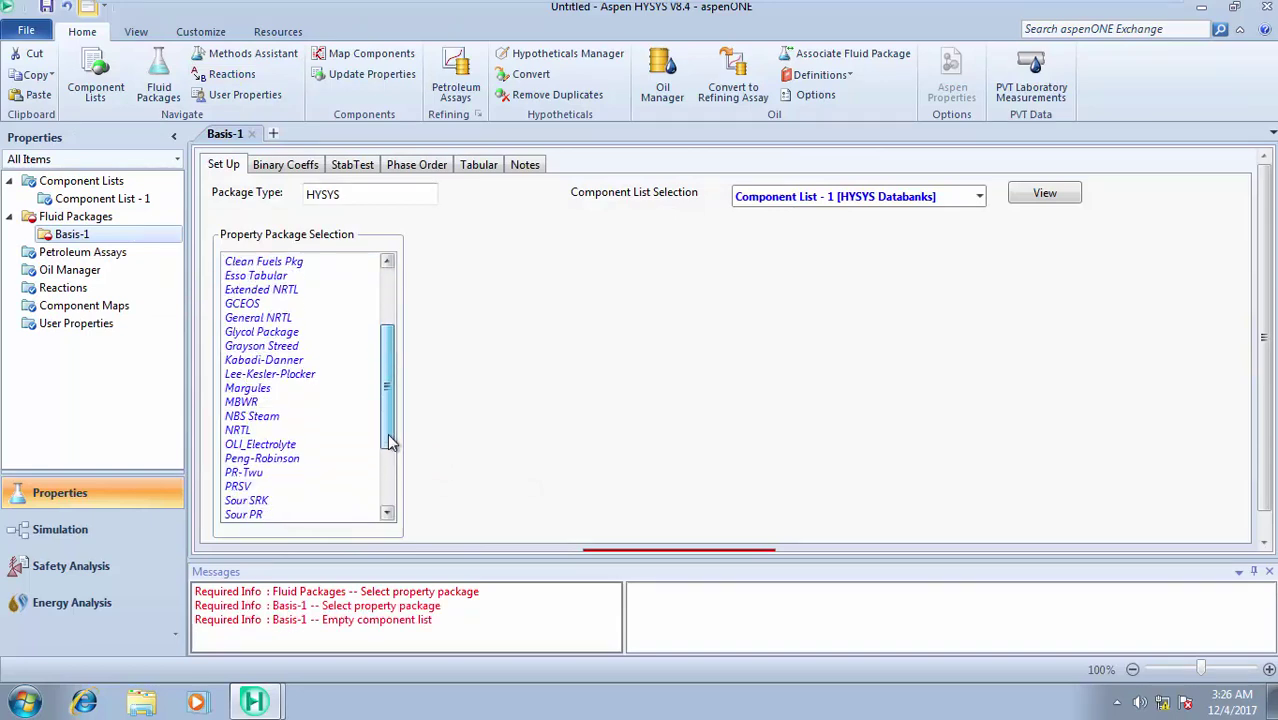
left_click(252, 430)
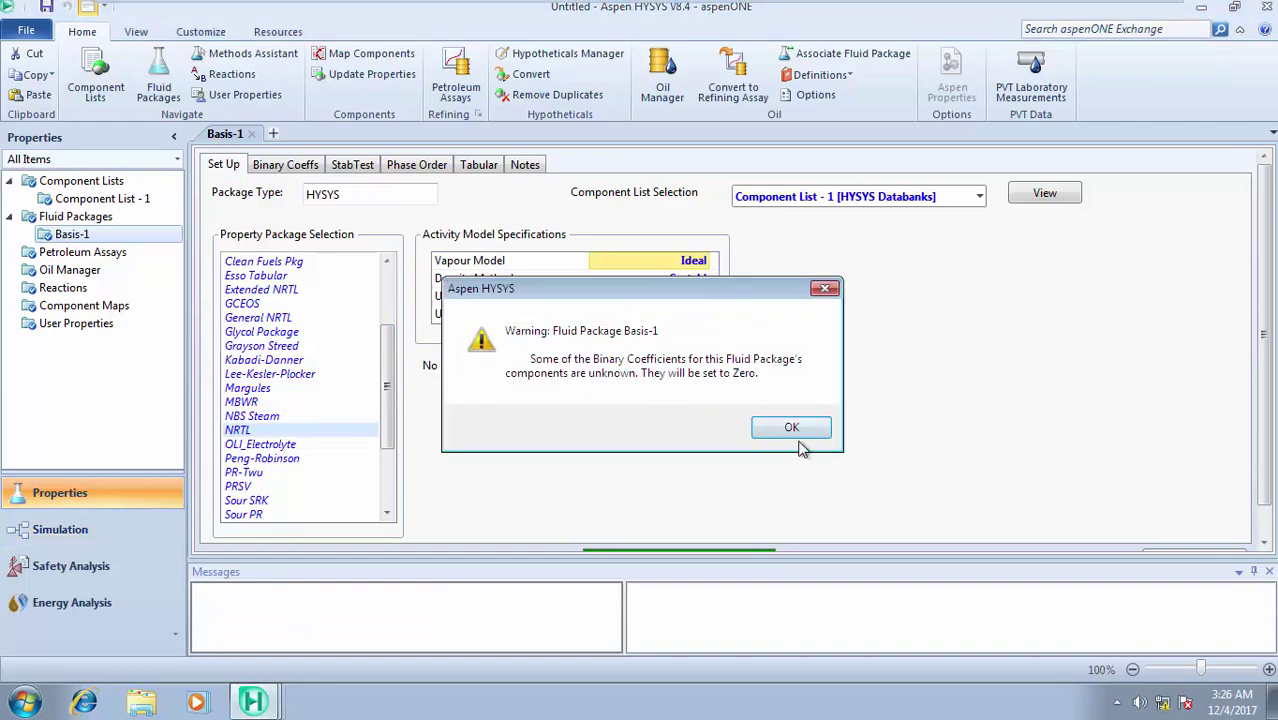
Step: Accept the binary coefficients warning, dock the palette and place material stream 1 on the Main flowsheet
left_click(797, 436)
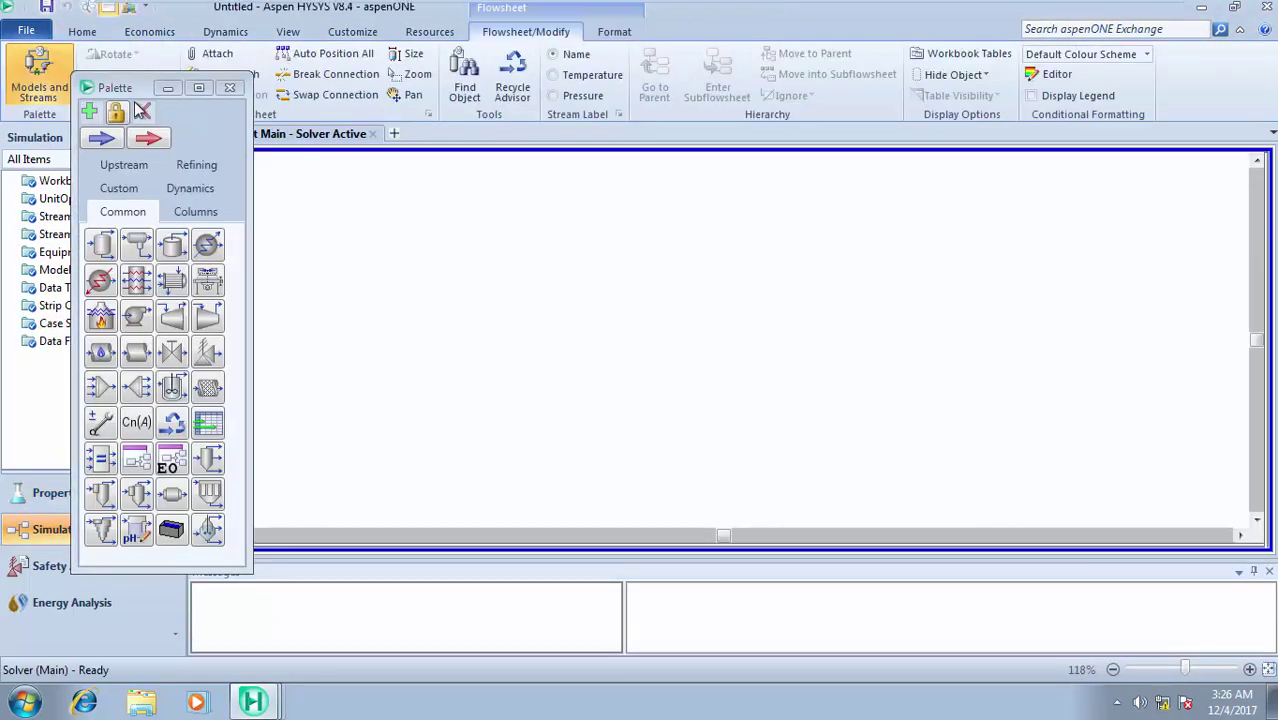
left_click_drag(140, 88, 770, 350)
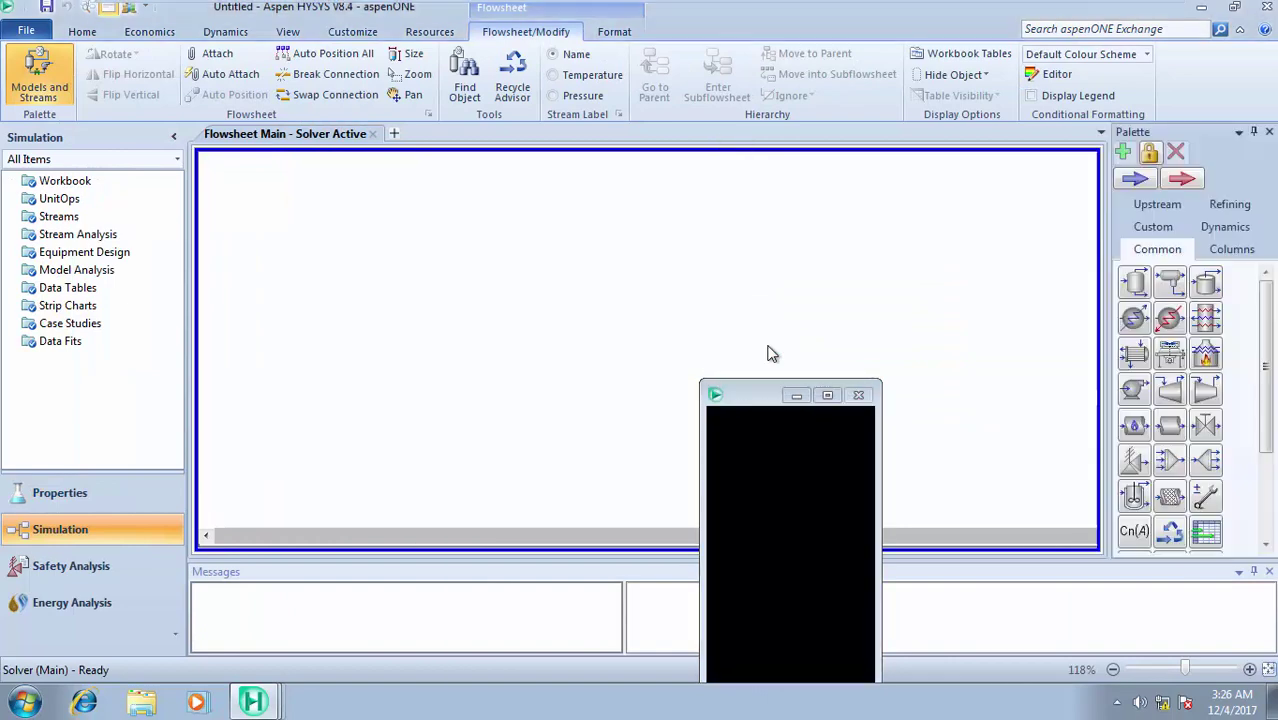
left_click(1145, 184)
left_click(418, 285)
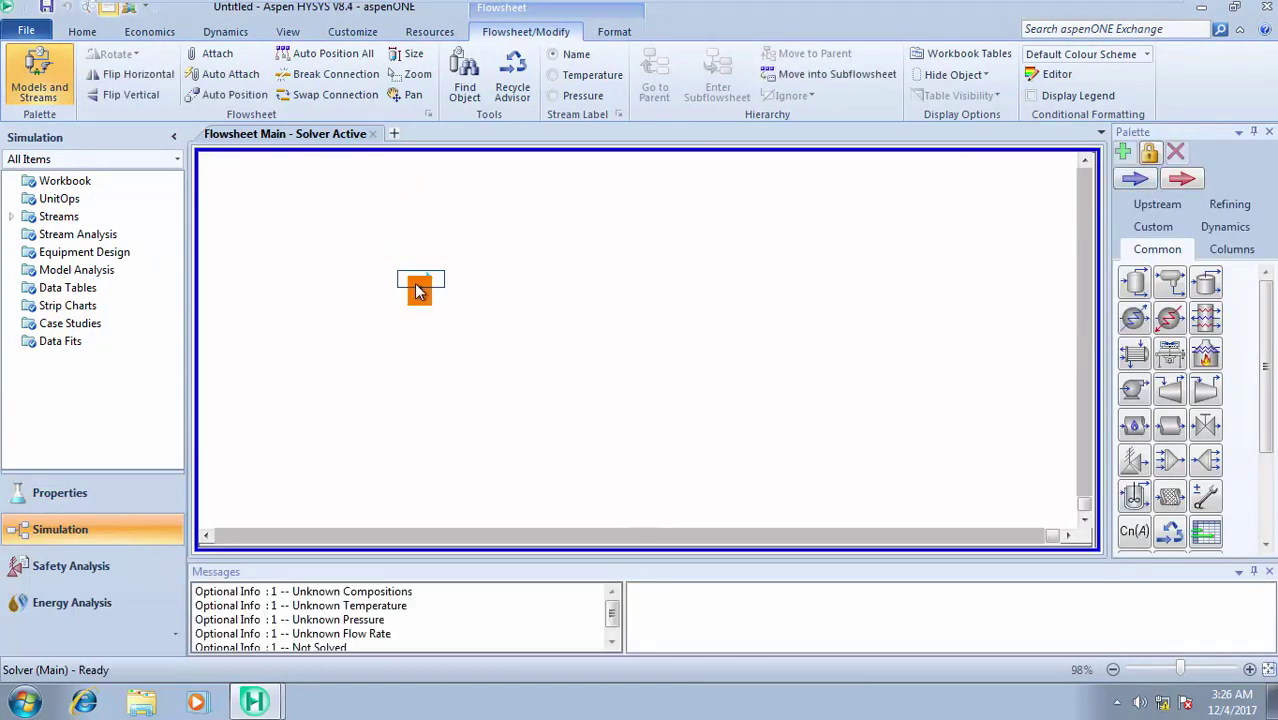
Step: Rename stream 1 to Air-NH3 and set its temperature to 136.5 C
double_click(417, 286)
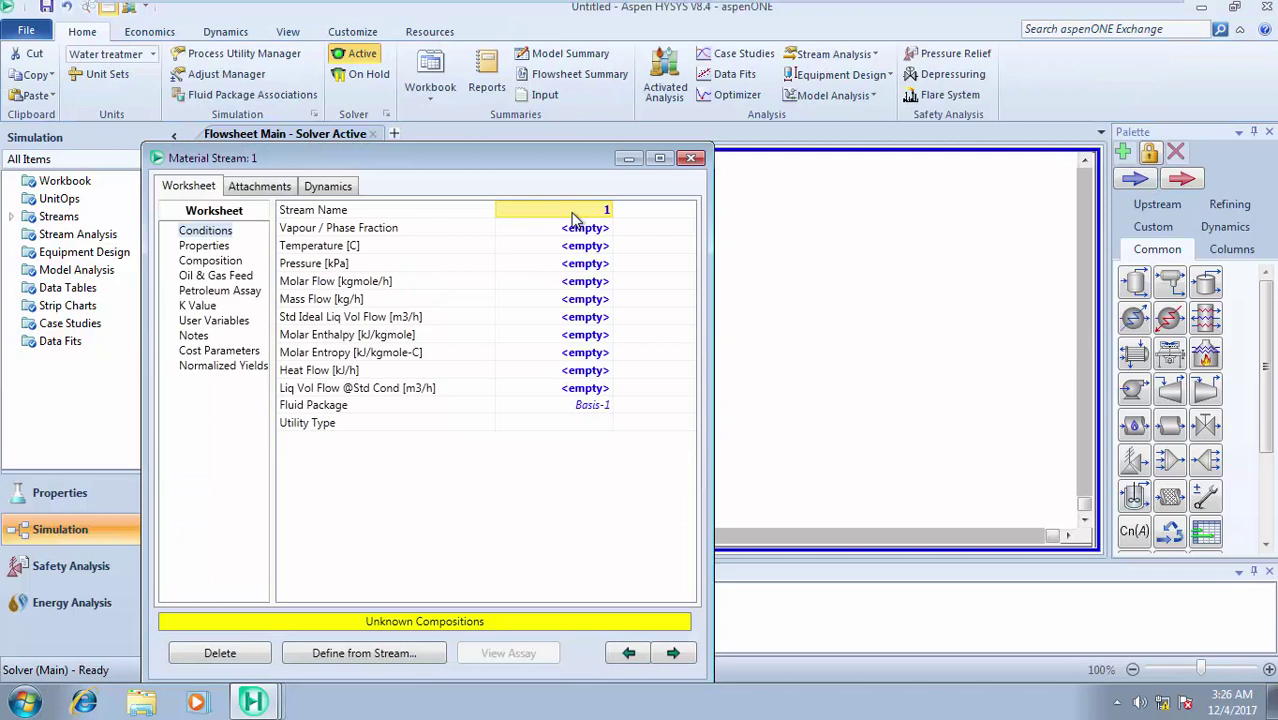
type("Air")
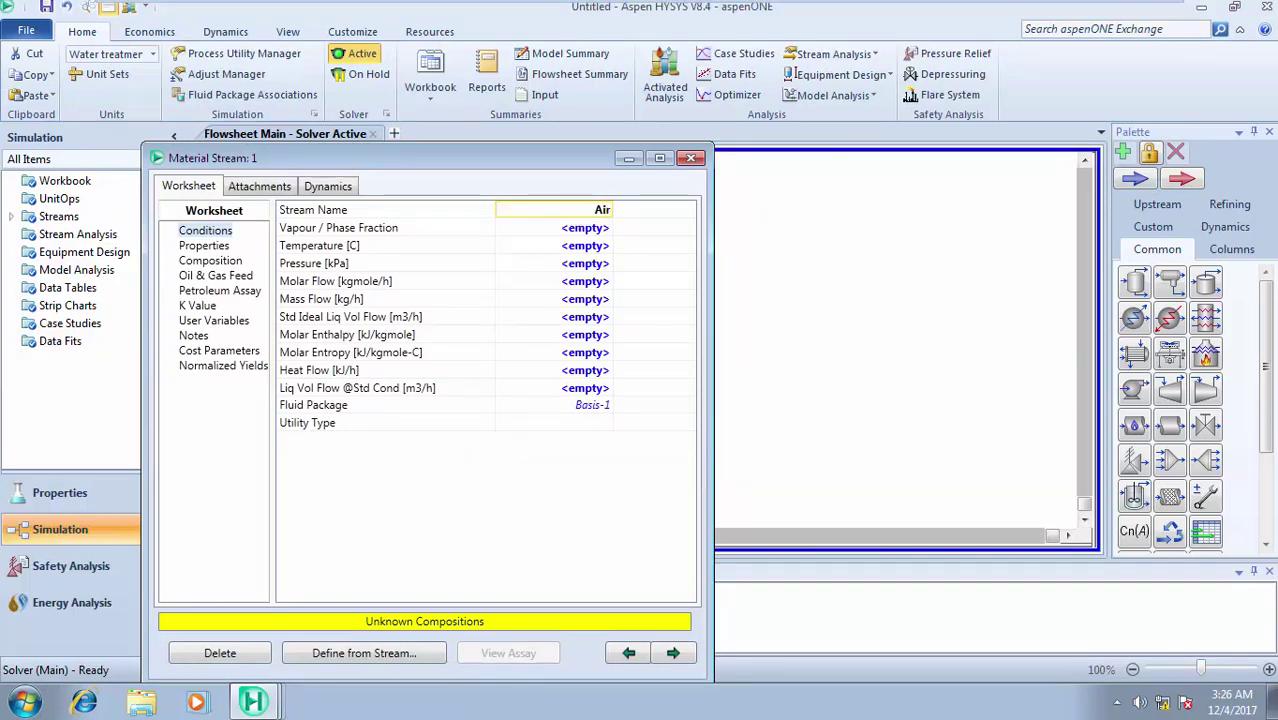
type("-NH3")
left_click(584, 247)
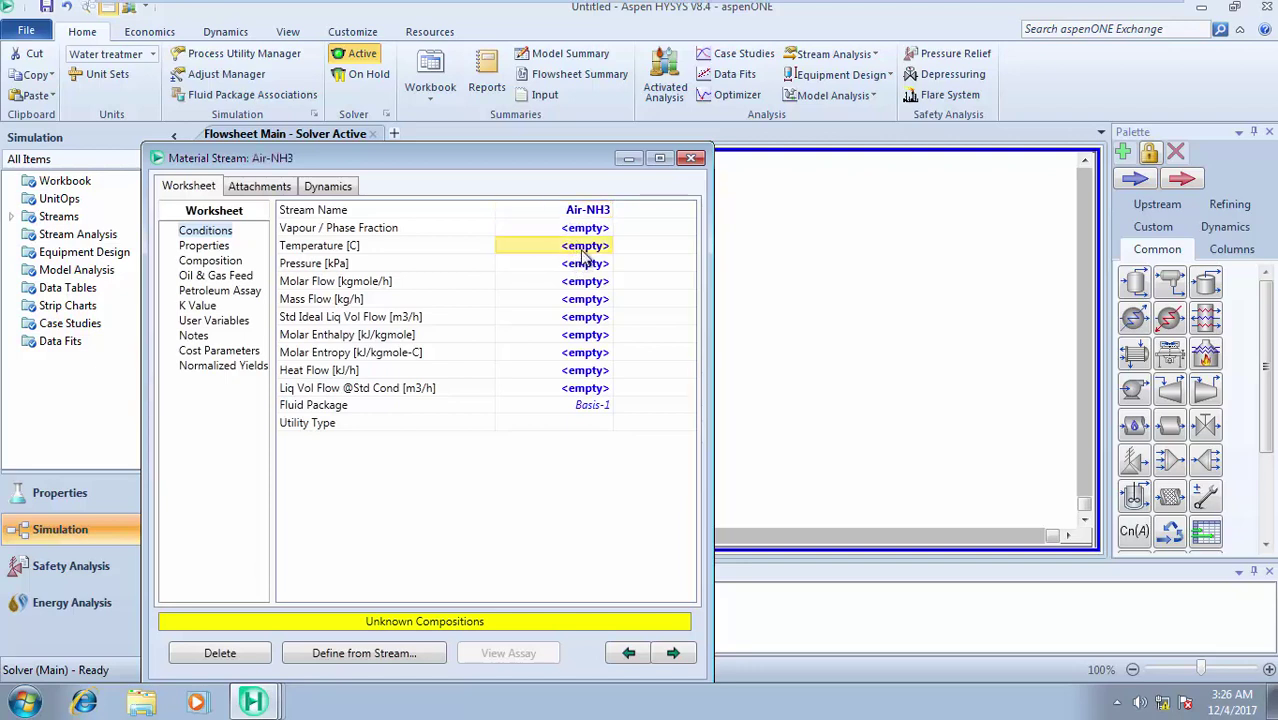
type("1")
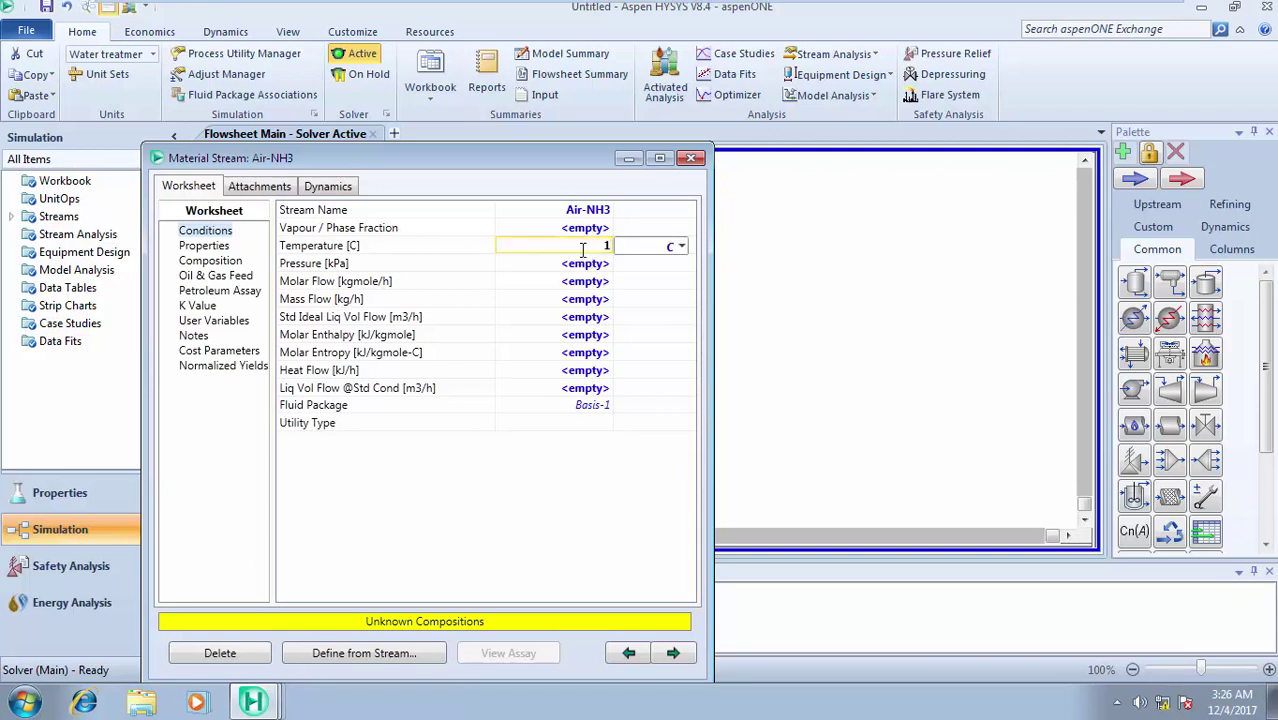
type("36.5")
Step: Set the Air-NH3 pressure to 2 atm (202.6 kPa) and molar flow to 123.6 kgmole/h
left_click(574, 267)
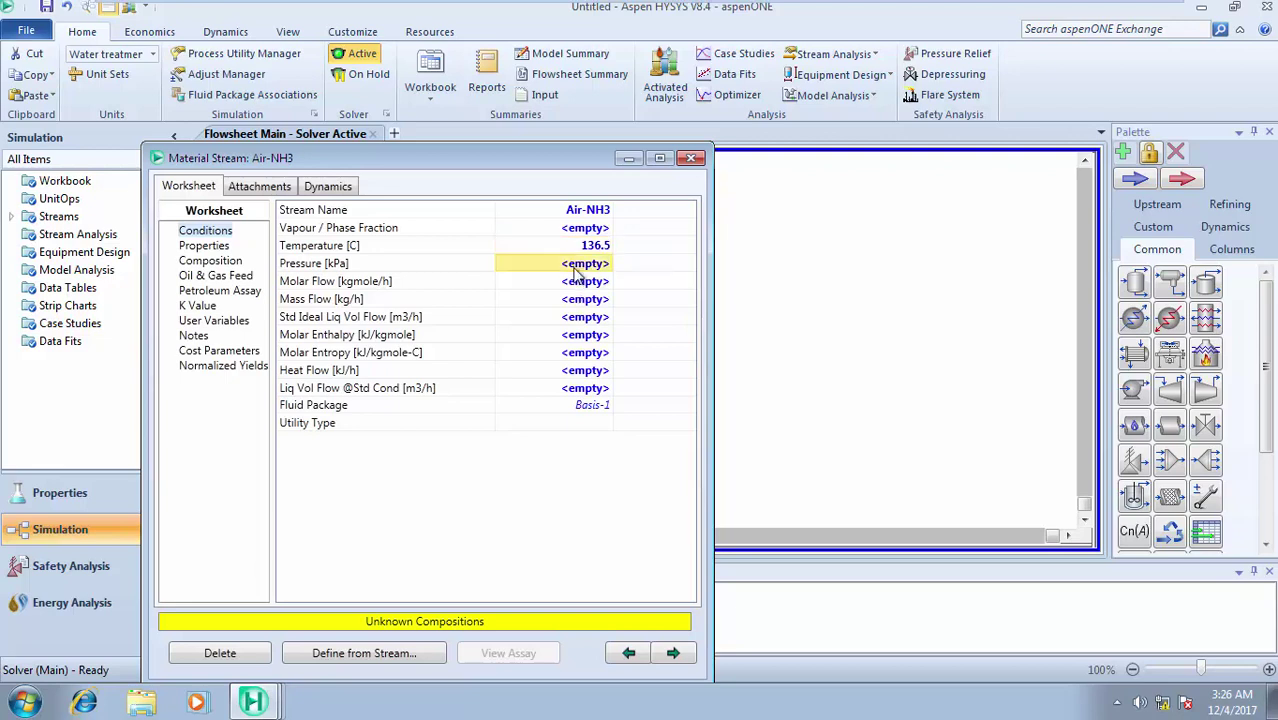
type("2")
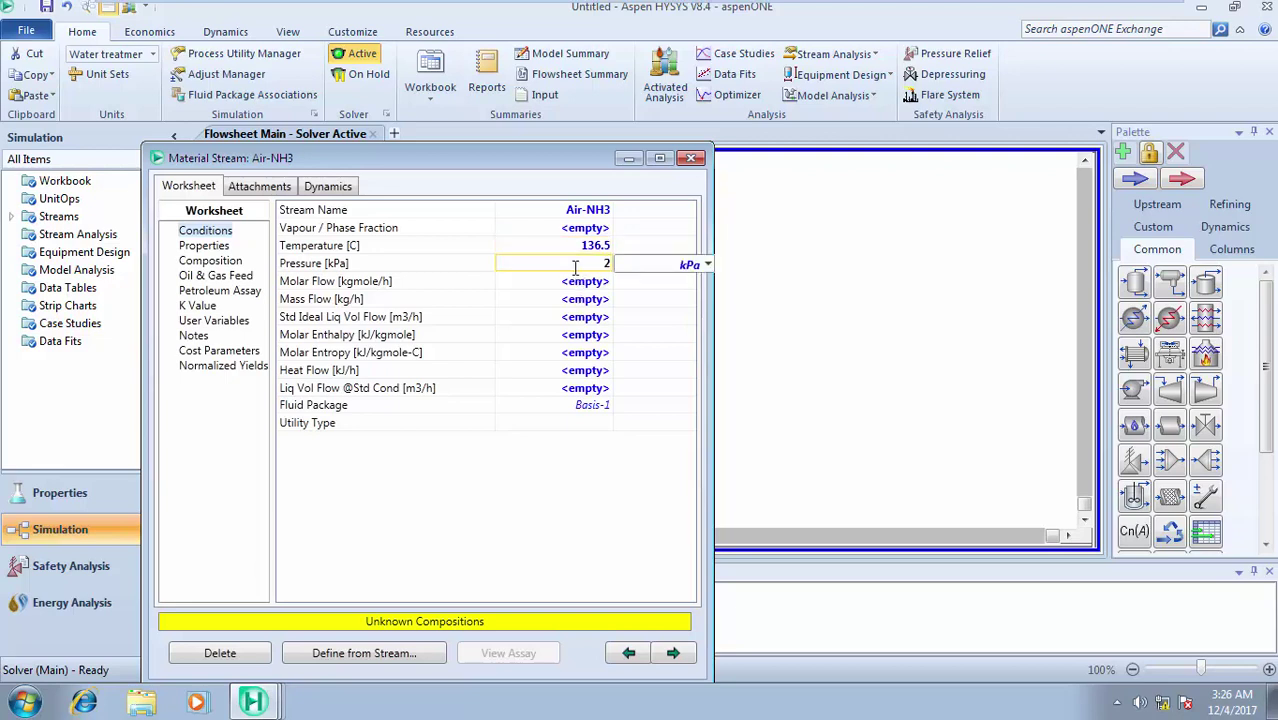
left_click(672, 267)
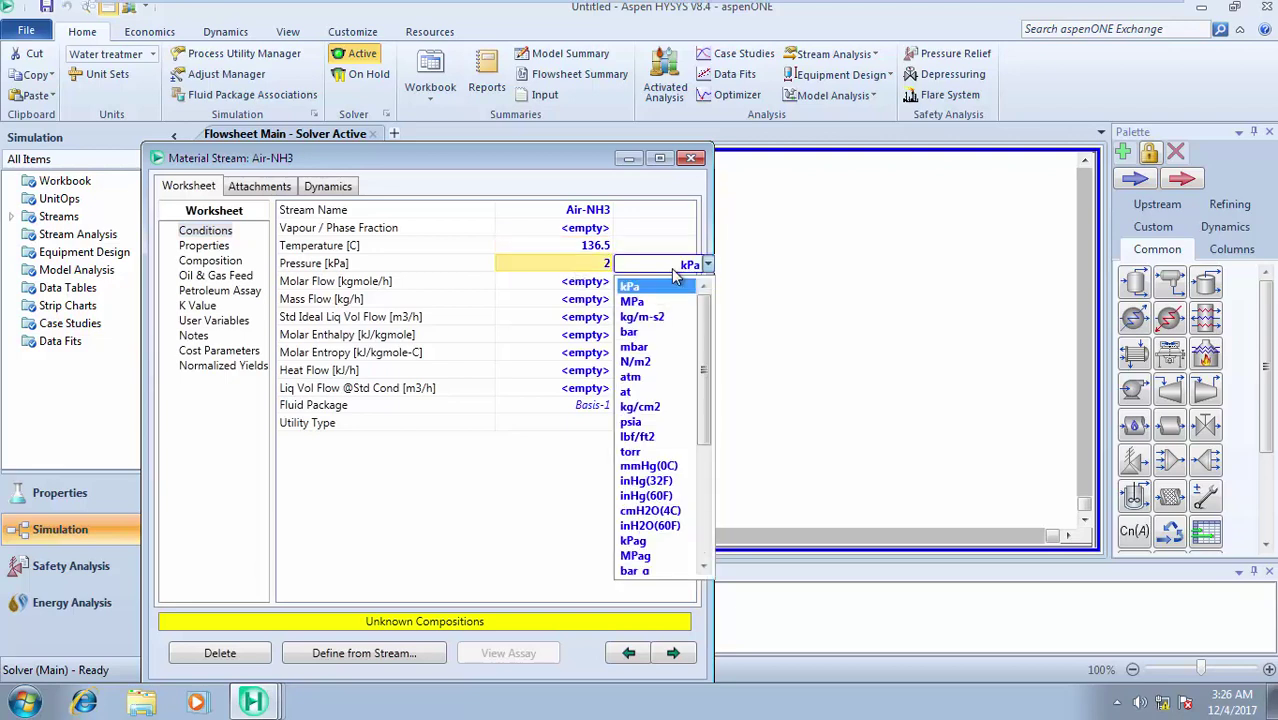
left_click(664, 377)
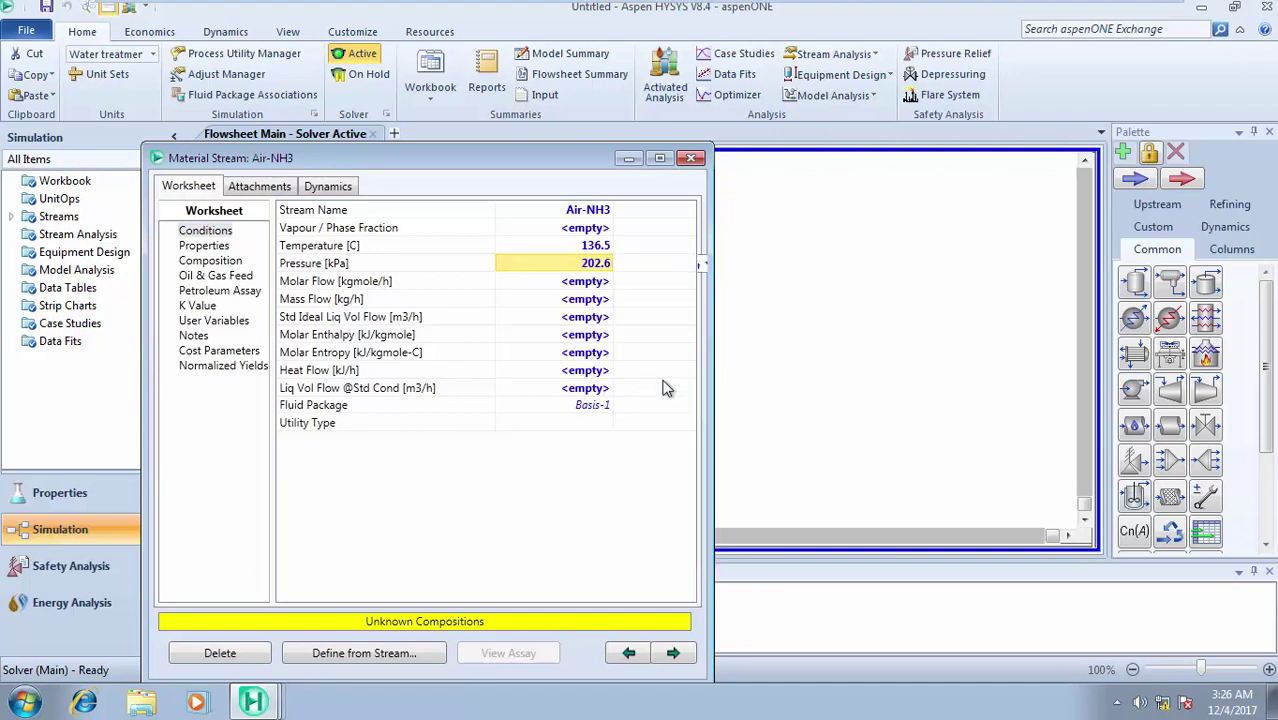
left_click(582, 284)
type("123")
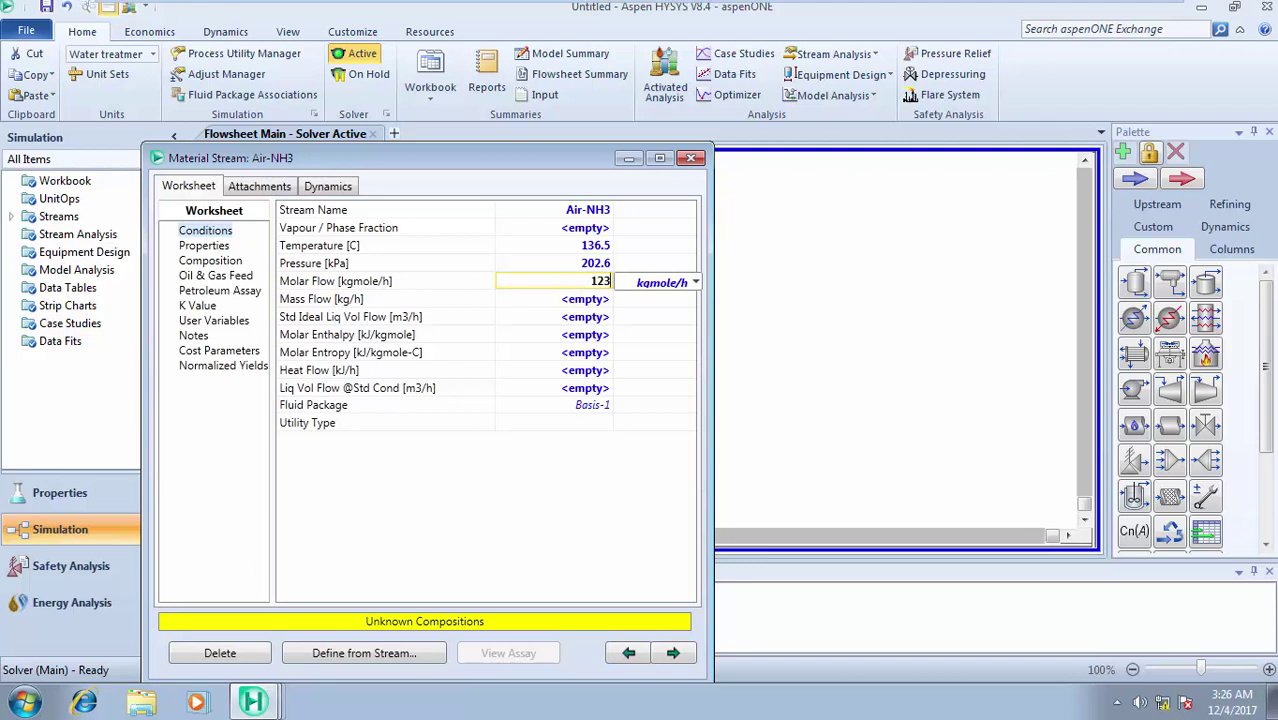
type(".6")
left_click(568, 317)
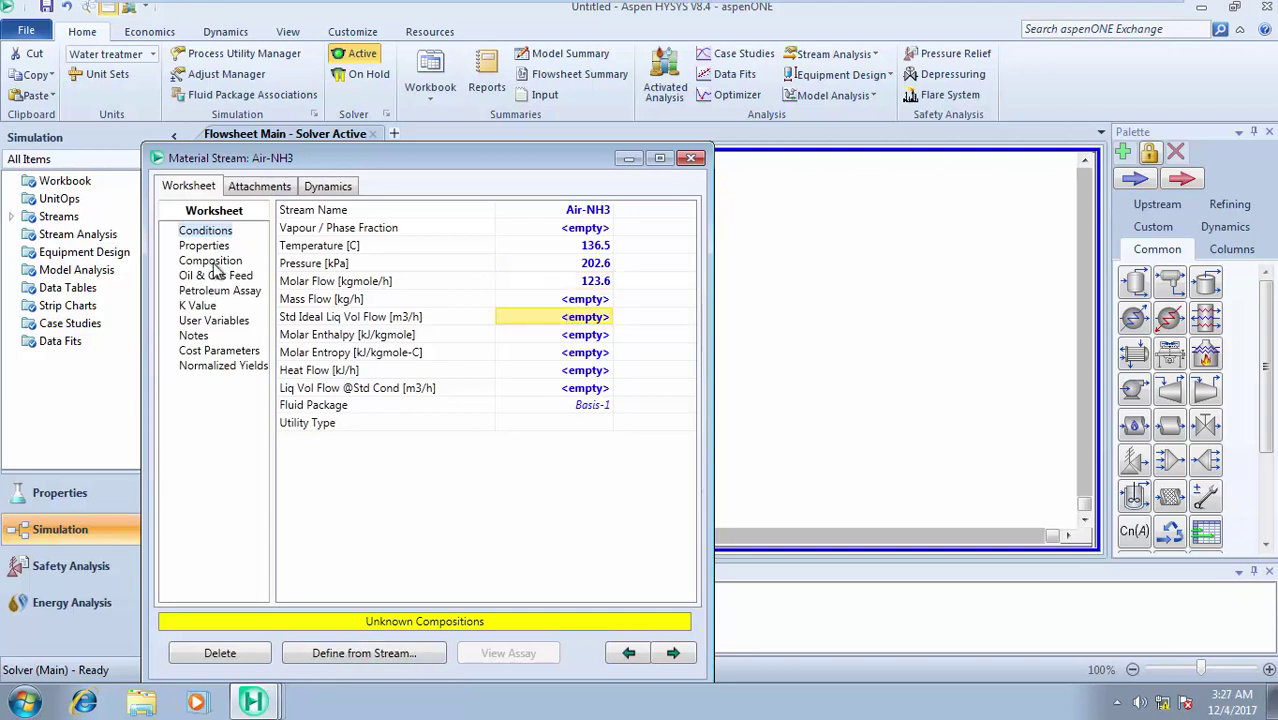
Step: Enter Air-NH3 mole fractions 0.8084 Air, 0.1633 Ammonia and 0.0283 H2O, and accept
double_click(312, 284)
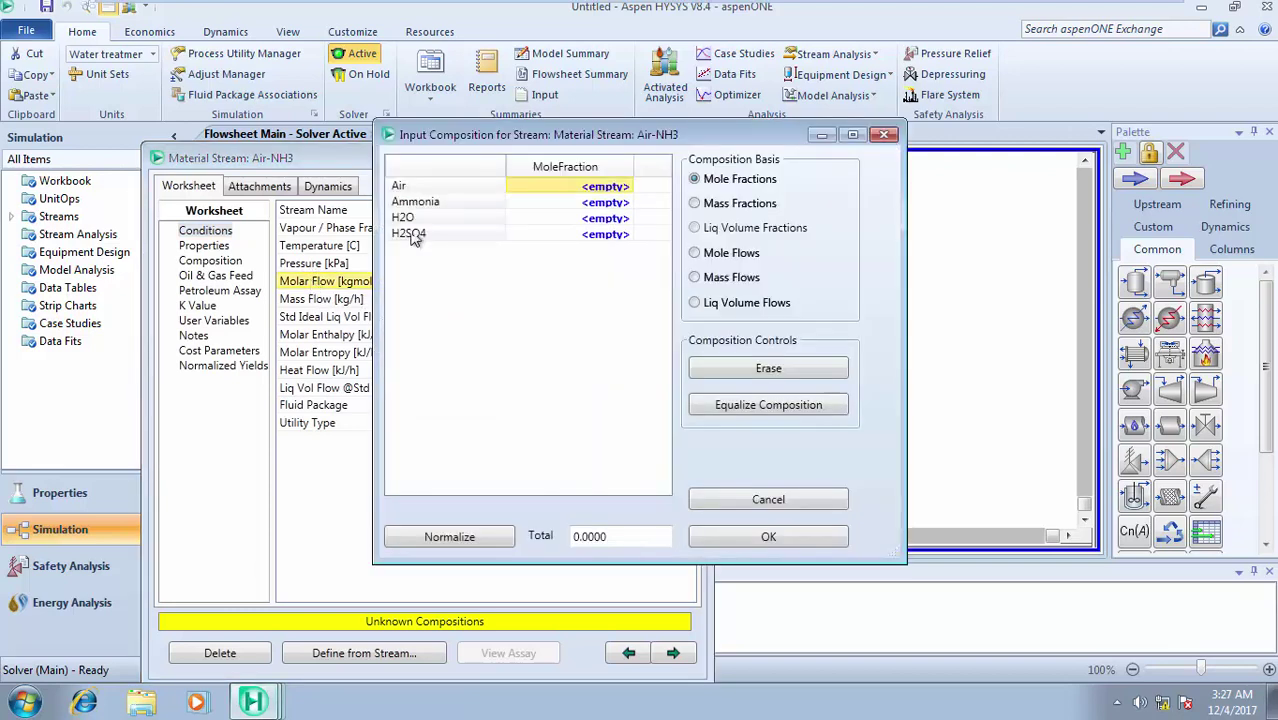
left_click(582, 190)
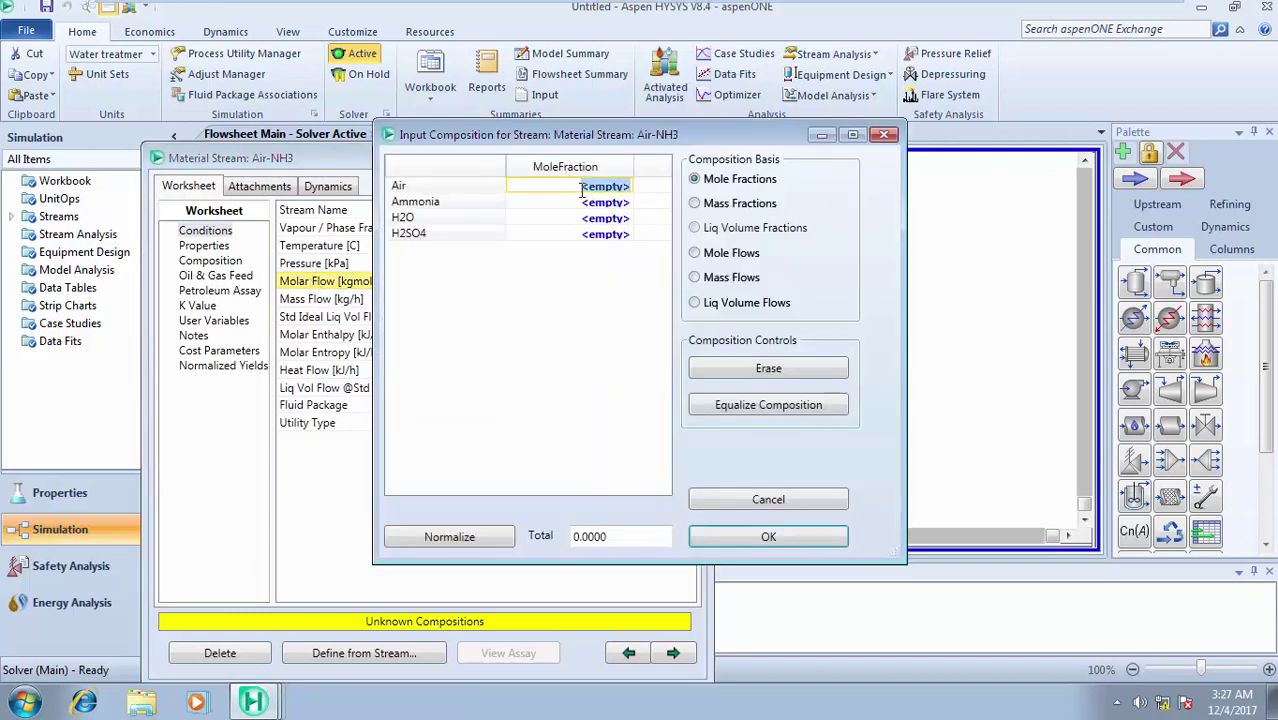
type("0.8084")
left_click(590, 203)
type("0.1")
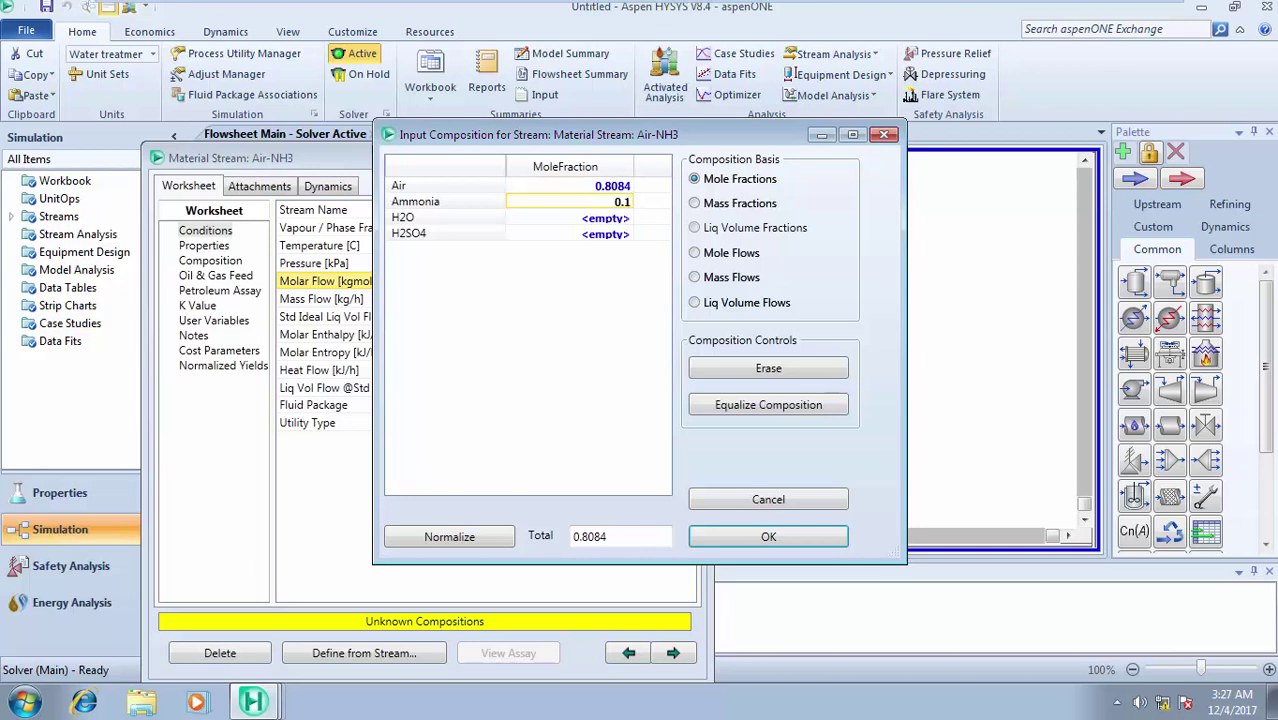
type("633")
left_click(606, 222)
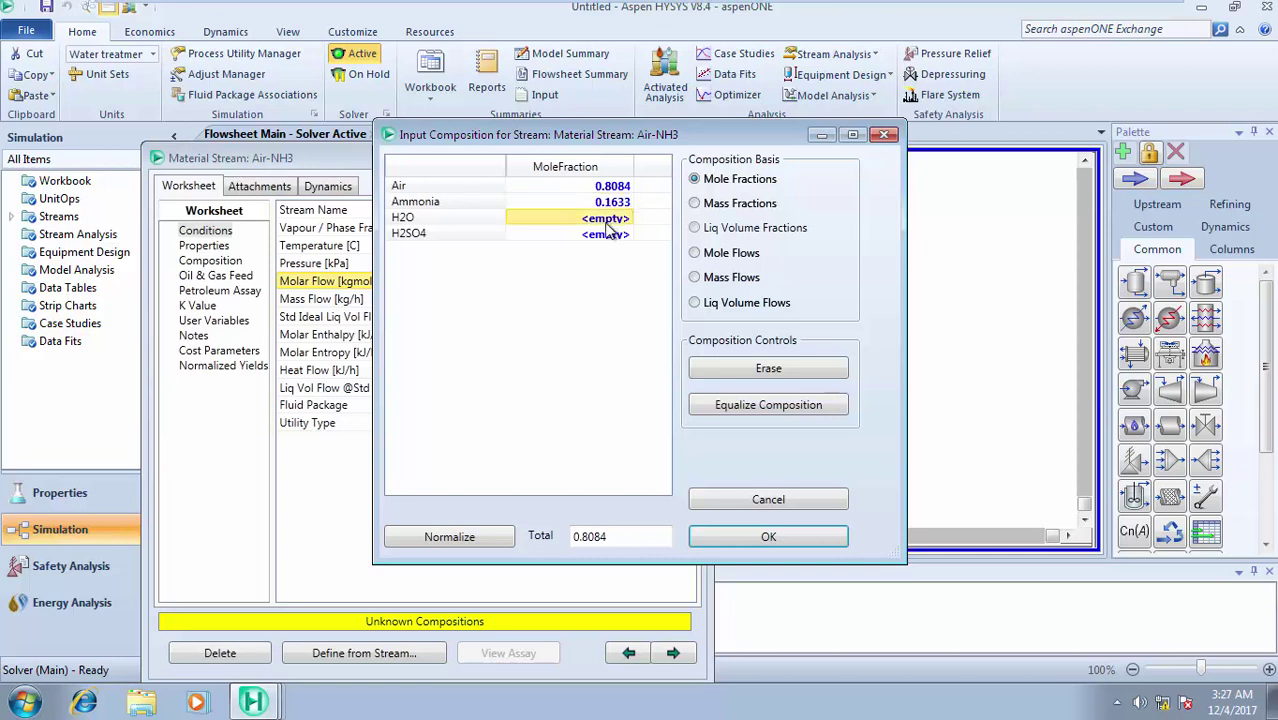
type("0.02")
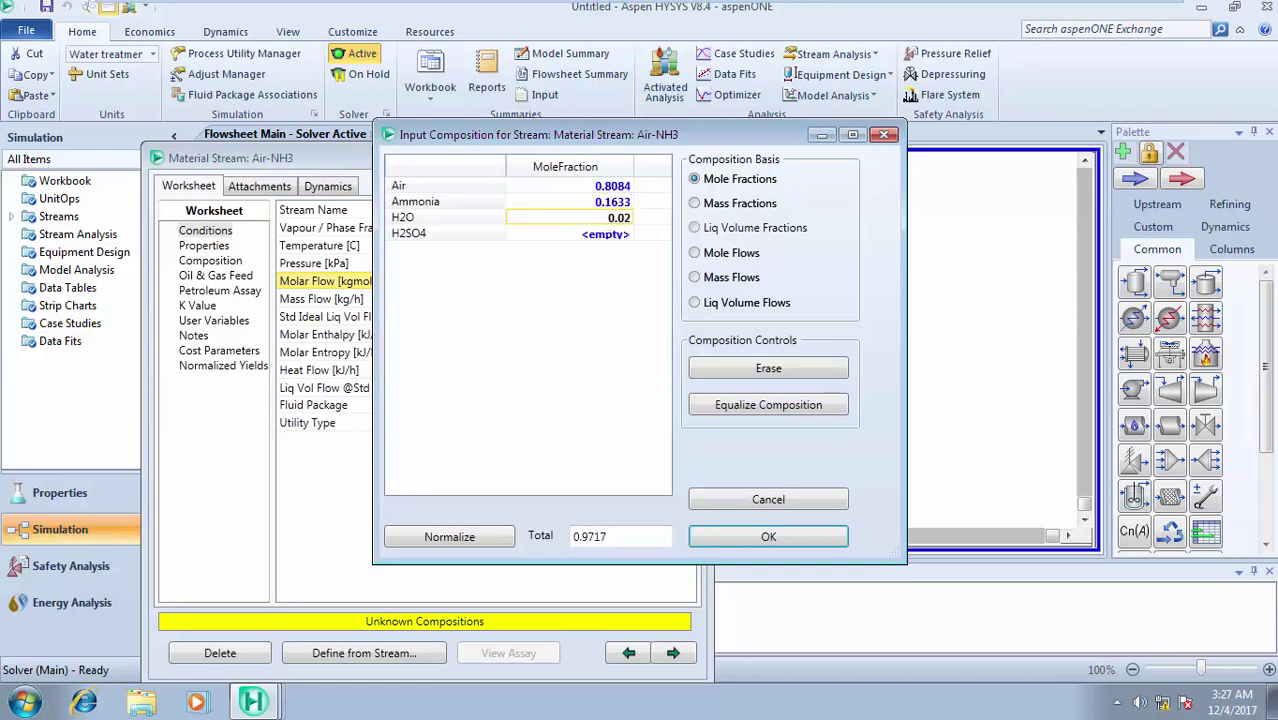
type("83")
left_click(605, 236)
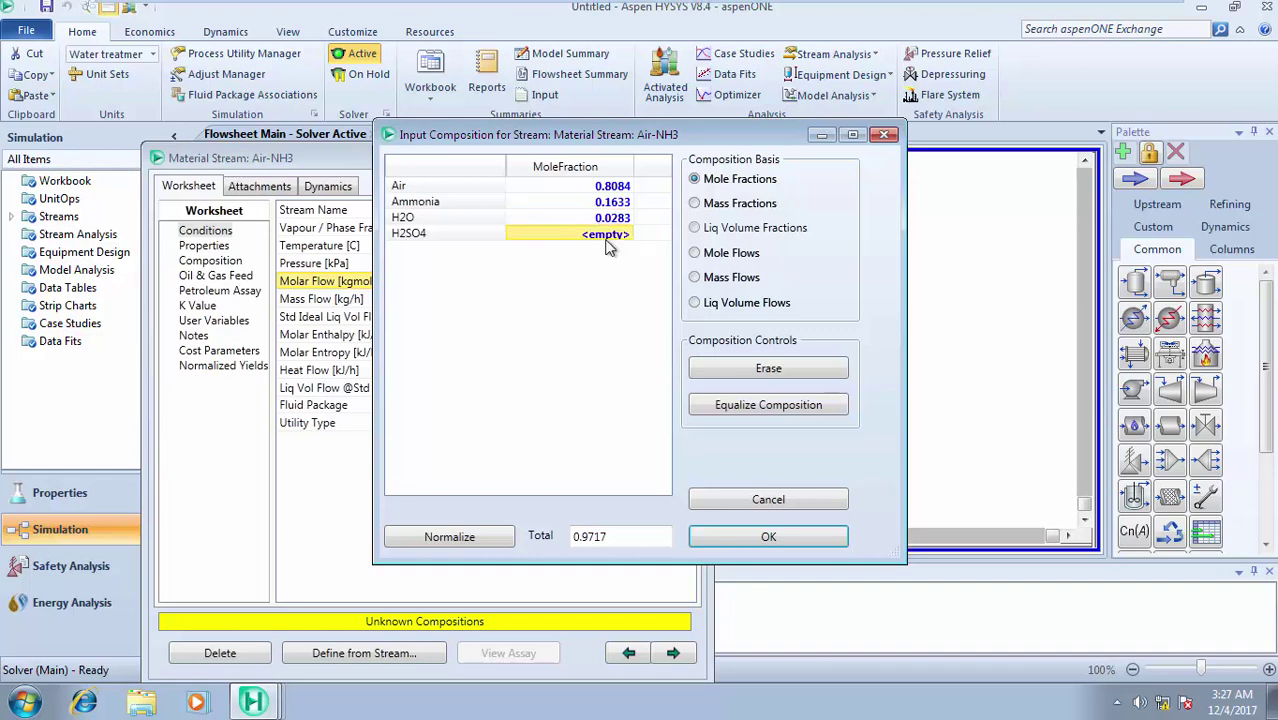
left_click(752, 540)
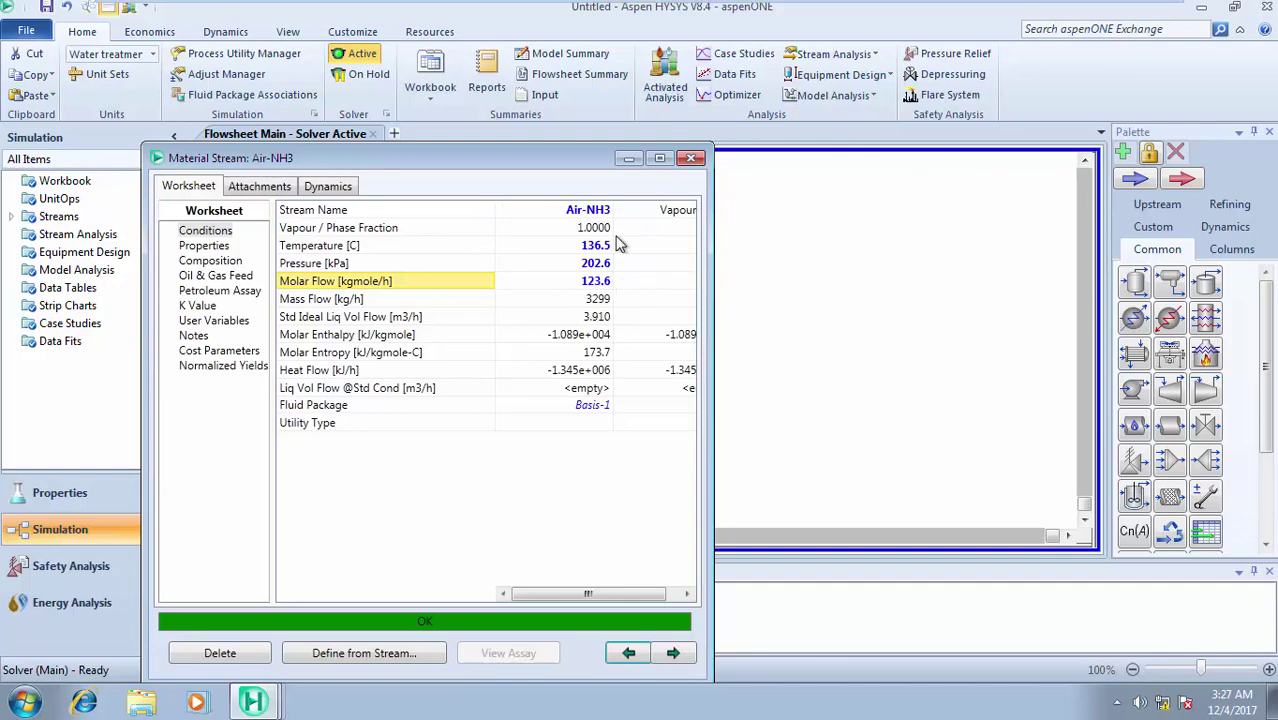
Step: Place a second material stream on the flowsheet and name it H2SO4
left_click(691, 158)
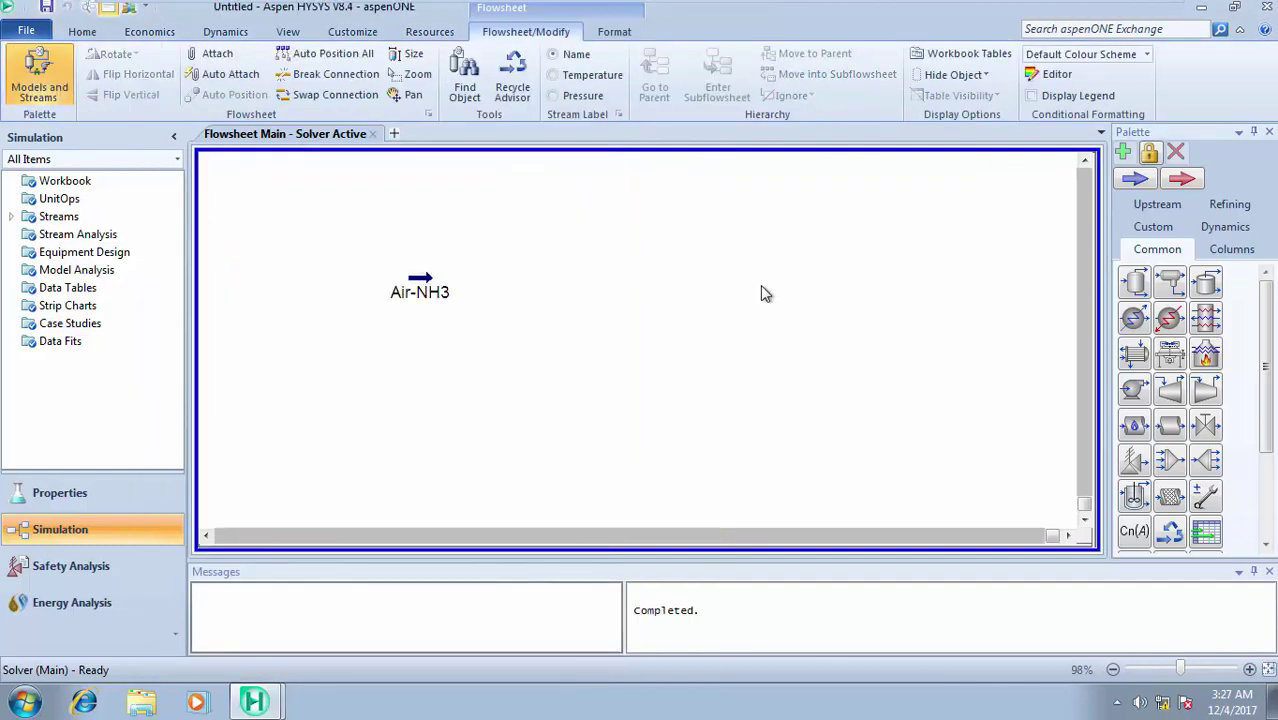
left_click(1135, 178)
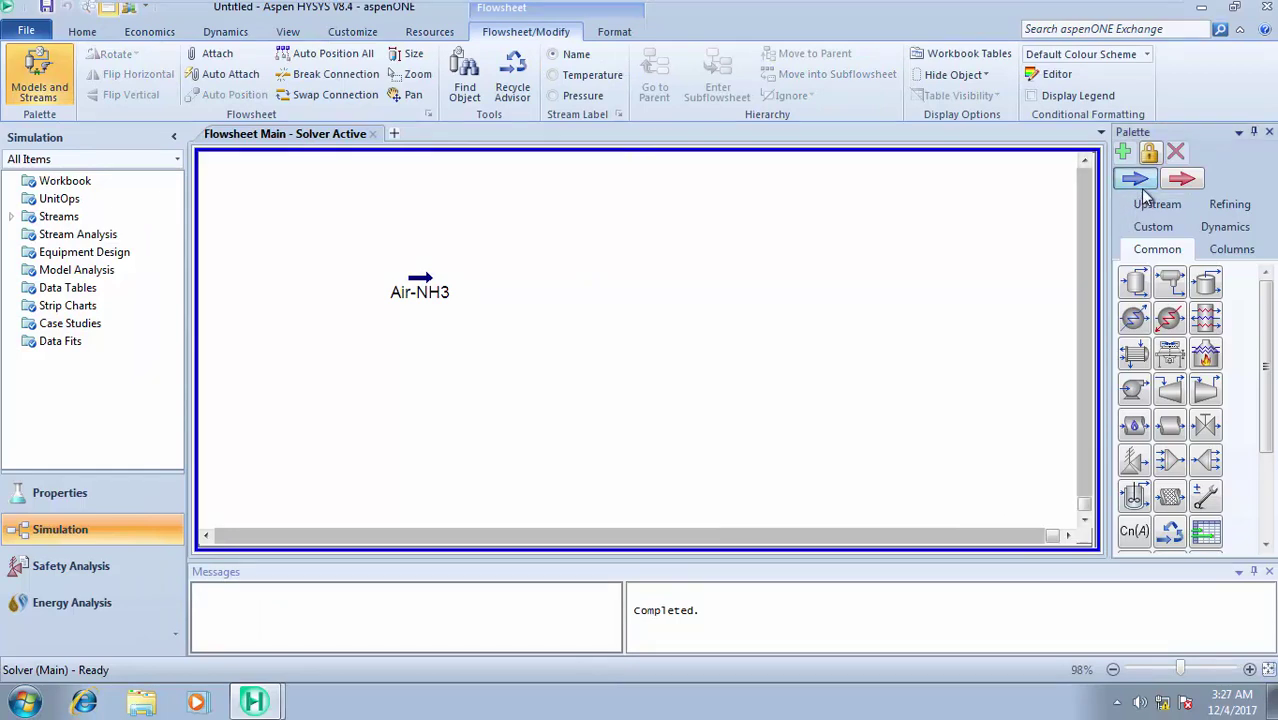
left_click(514, 389)
double_click(517, 390)
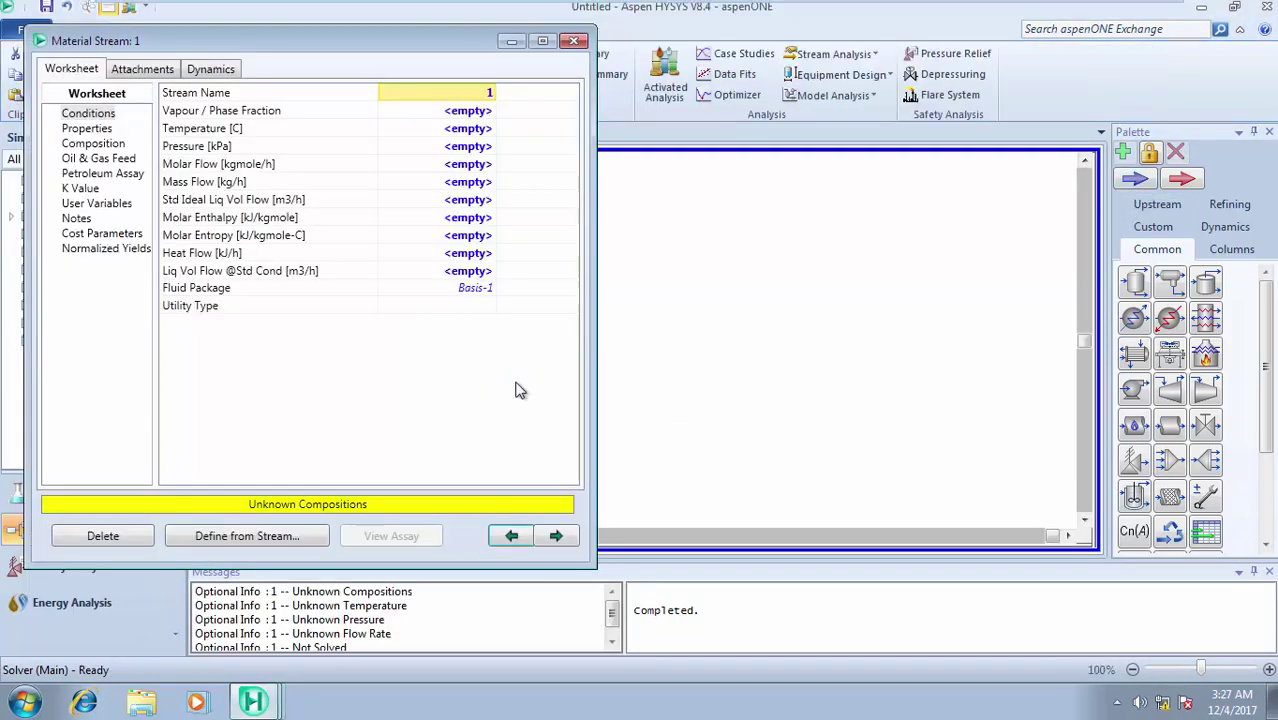
left_click(473, 93)
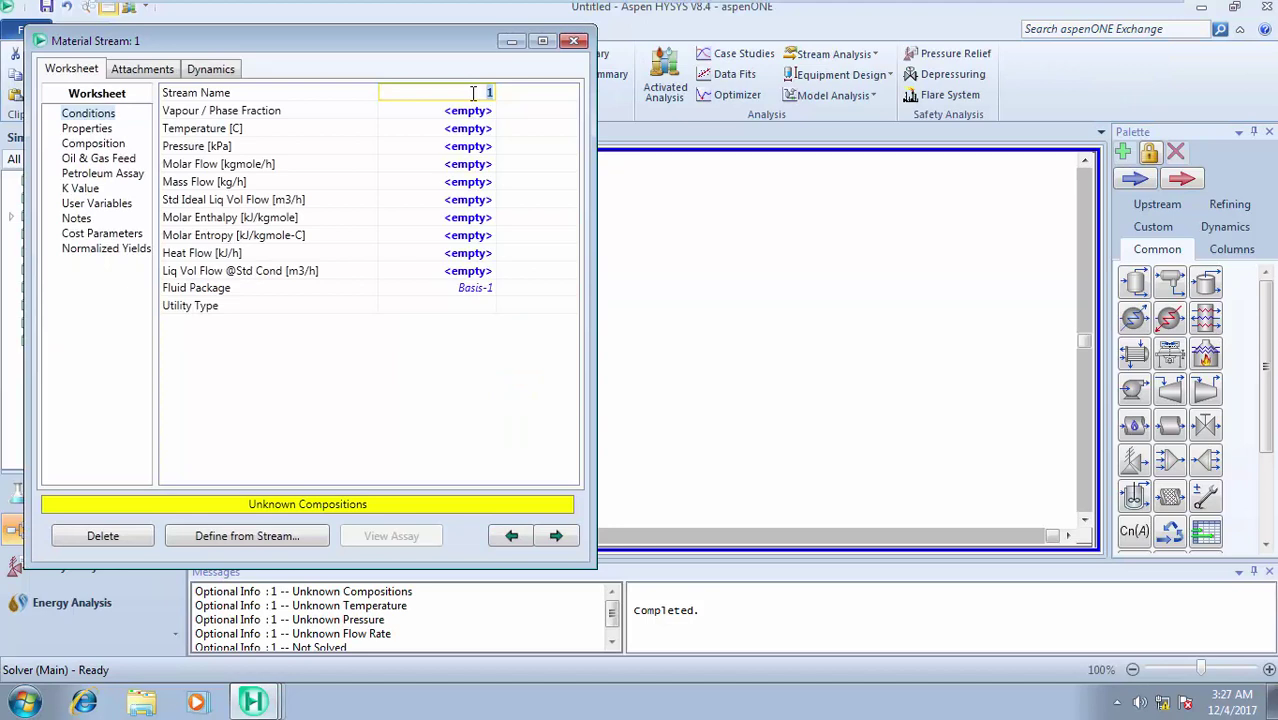
type("H2SO4")
left_click(453, 130)
Step: Set the H2SO4 stream to 19 C, 1 atm and 1000 kgmole/h
type("1")
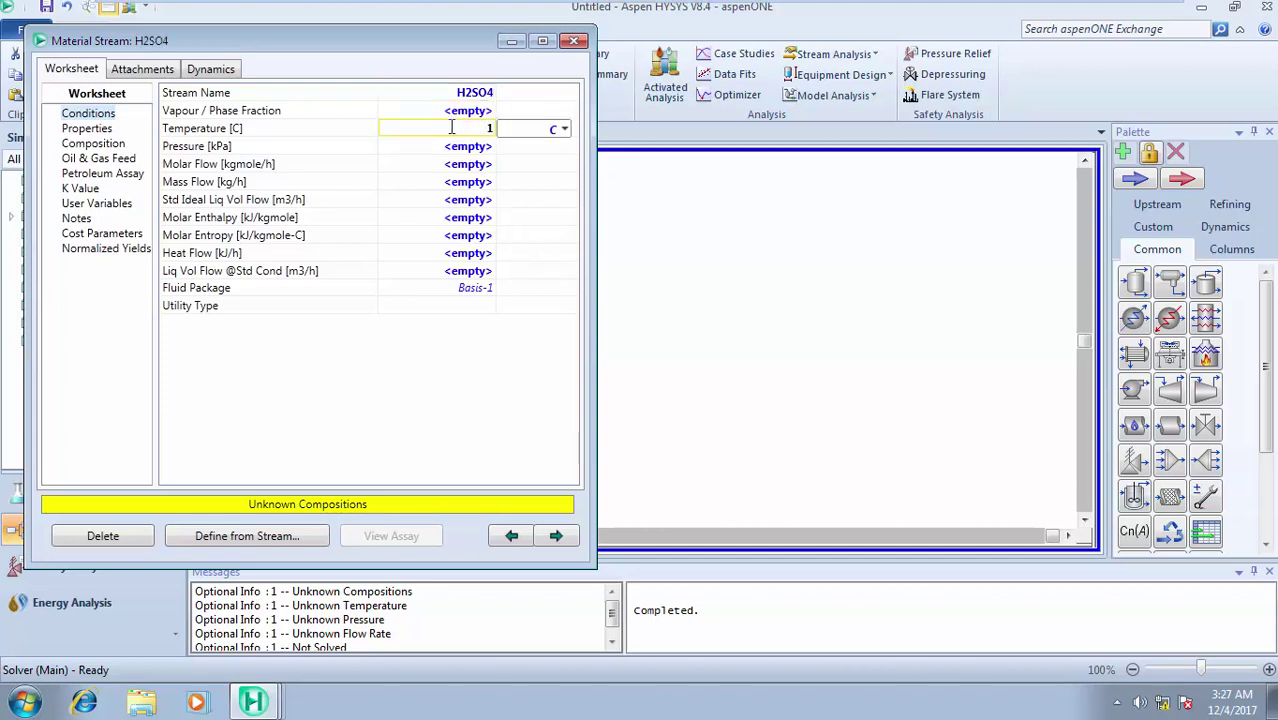
key("BackSpace")
type("19")
left_click(479, 148)
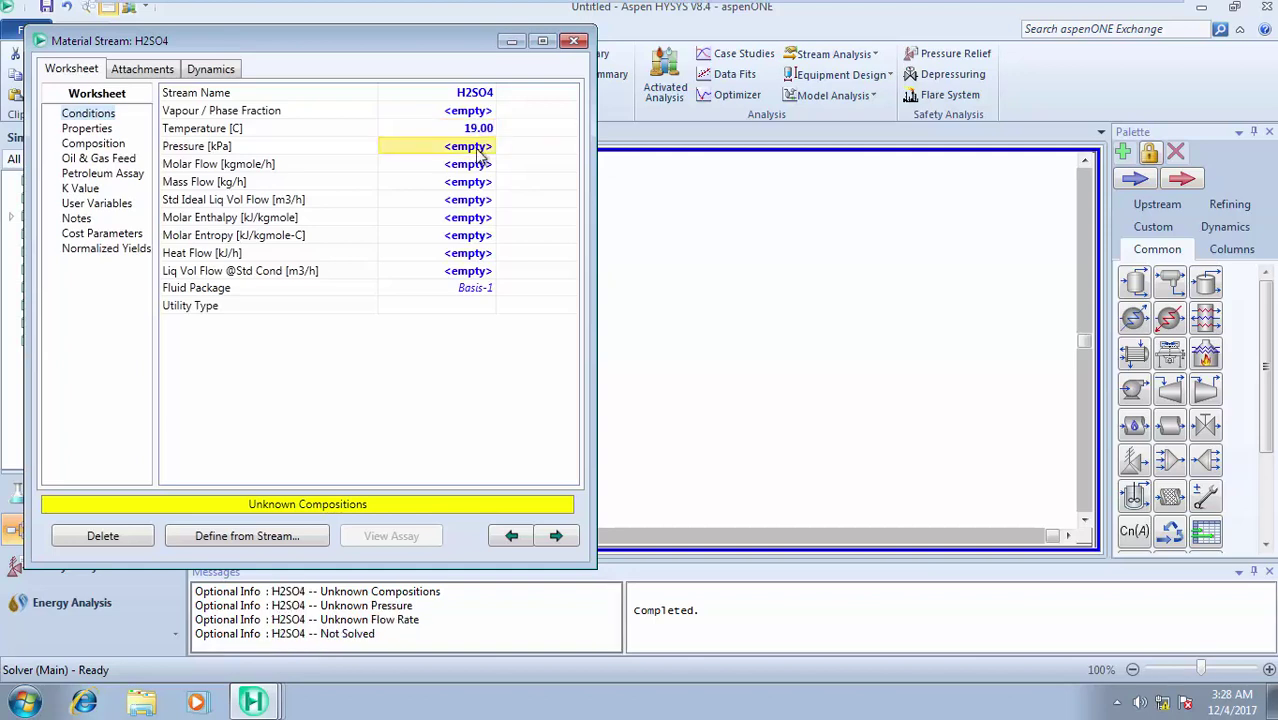
type("1")
left_click(490, 182)
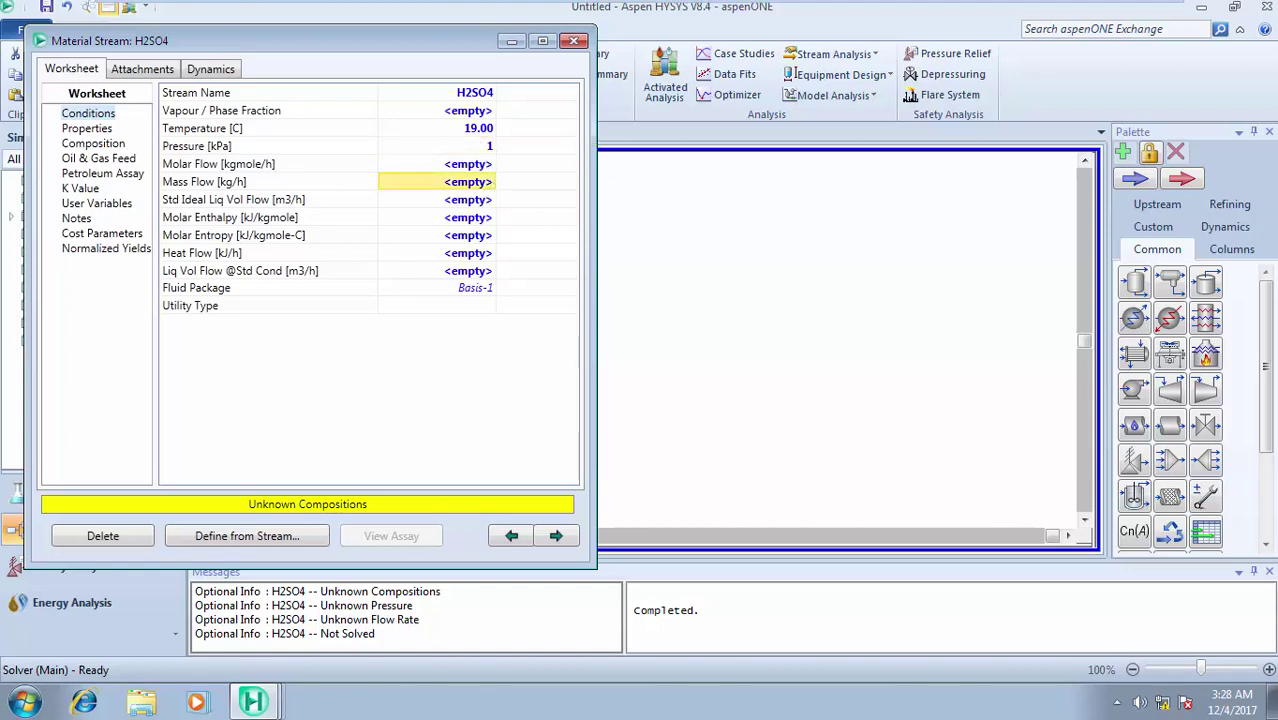
left_click(495, 148)
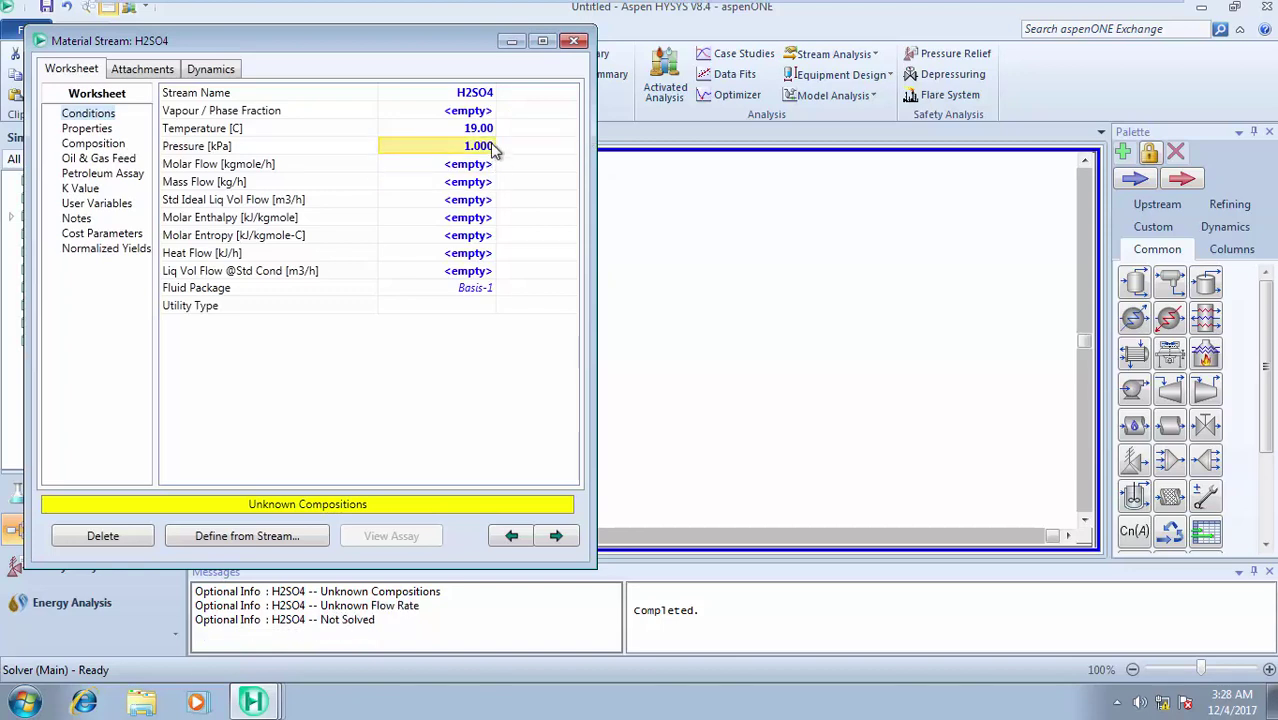
left_click(495, 148)
left_click(518, 148)
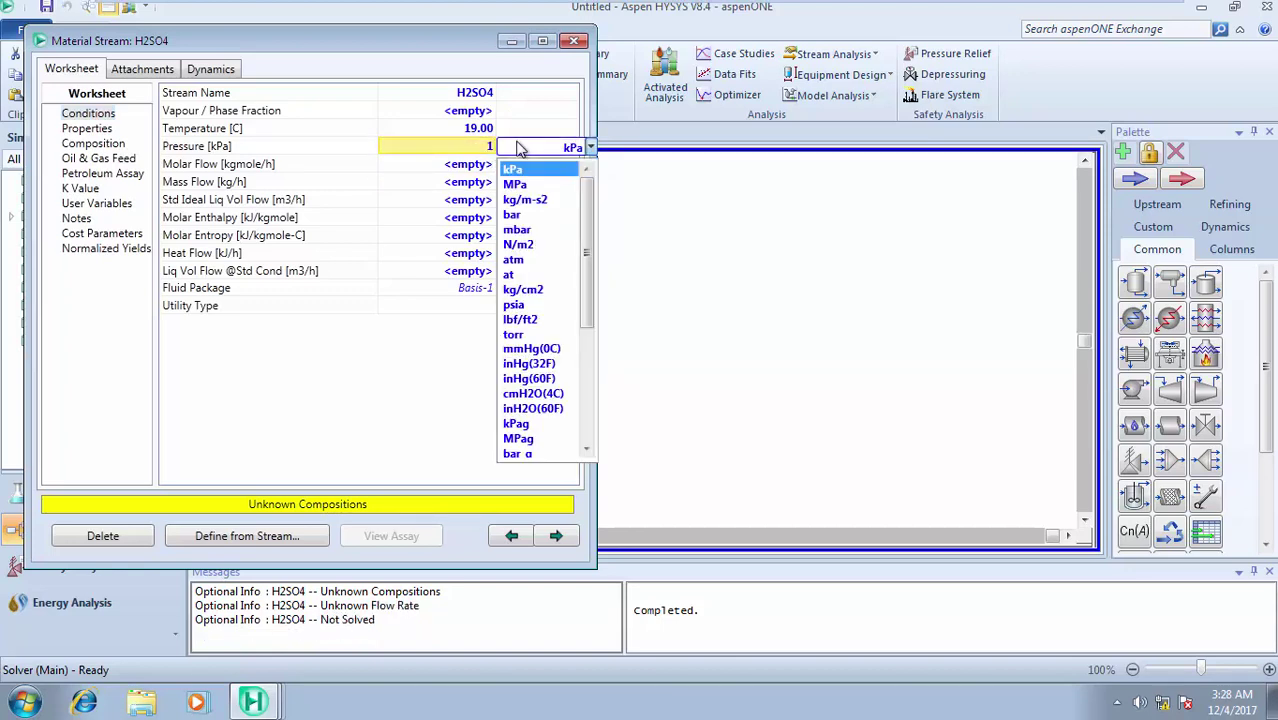
left_click(520, 259)
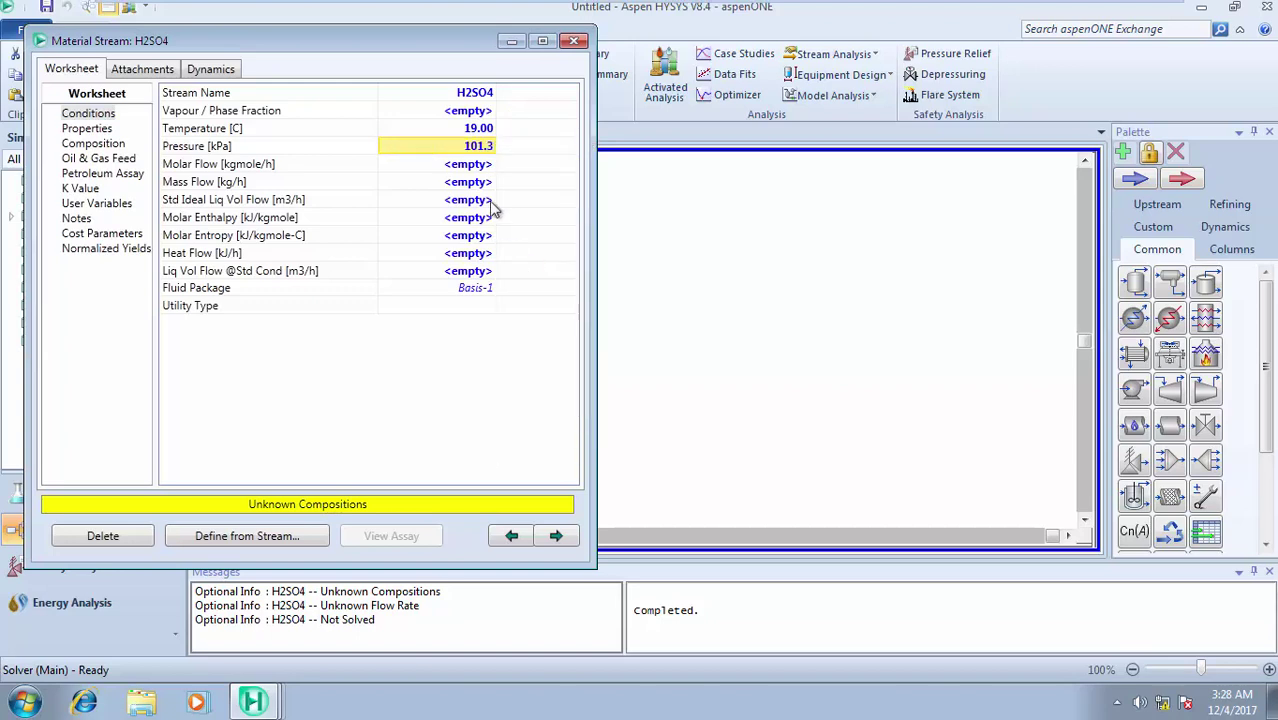
left_click(471, 166)
type("1000")
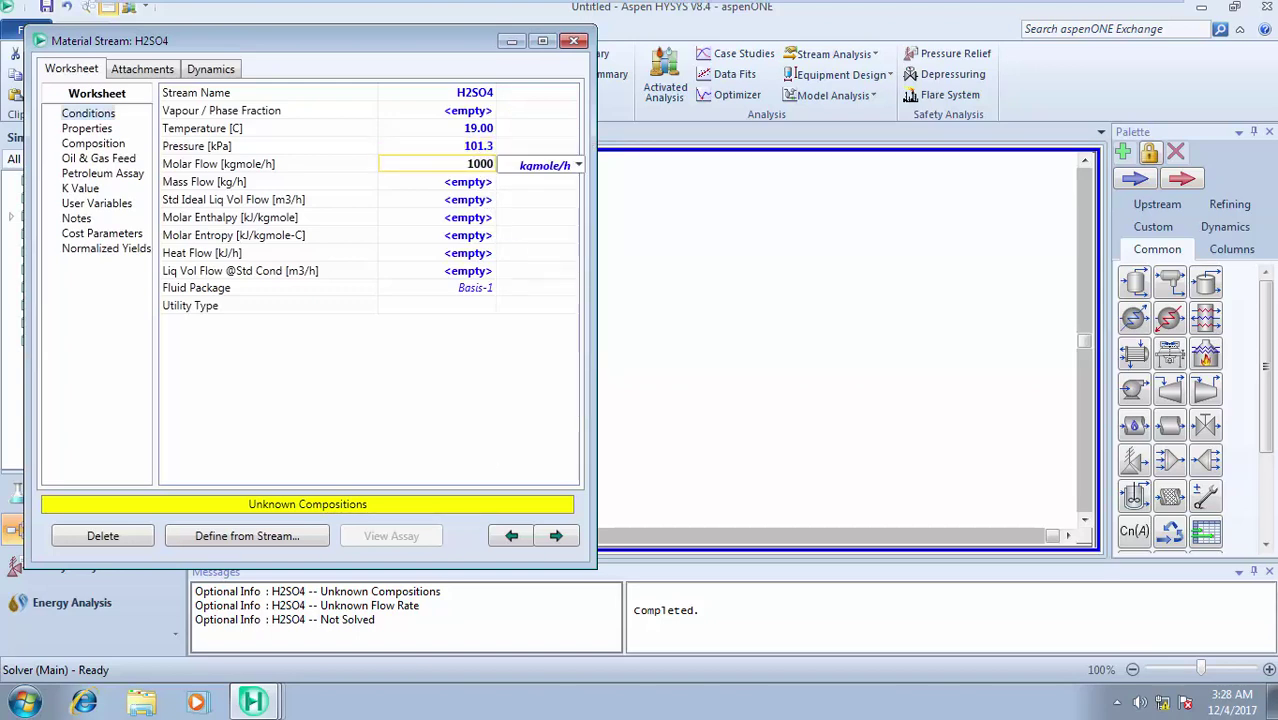
Step: Give the H2SO4 stream mole fractions of 0.98 H2SO4 and 0.02 H2O, and accept
left_click(275, 112)
left_click(93, 144)
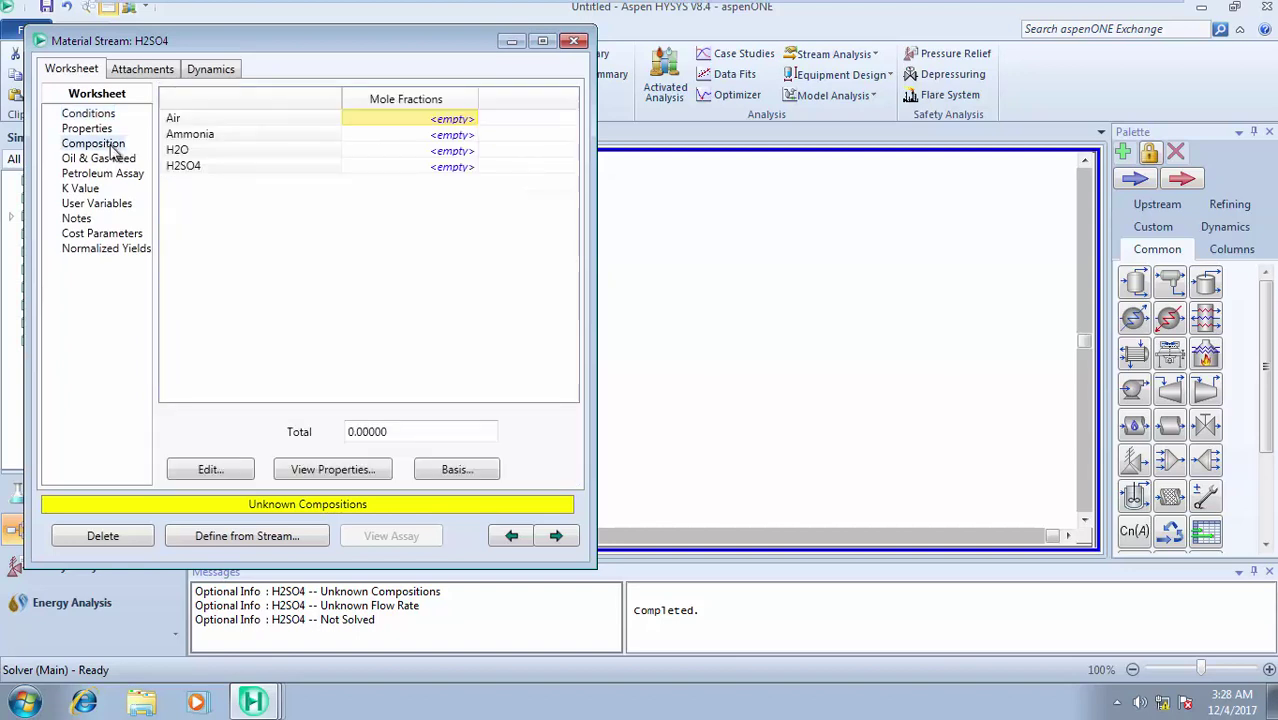
left_click(460, 168)
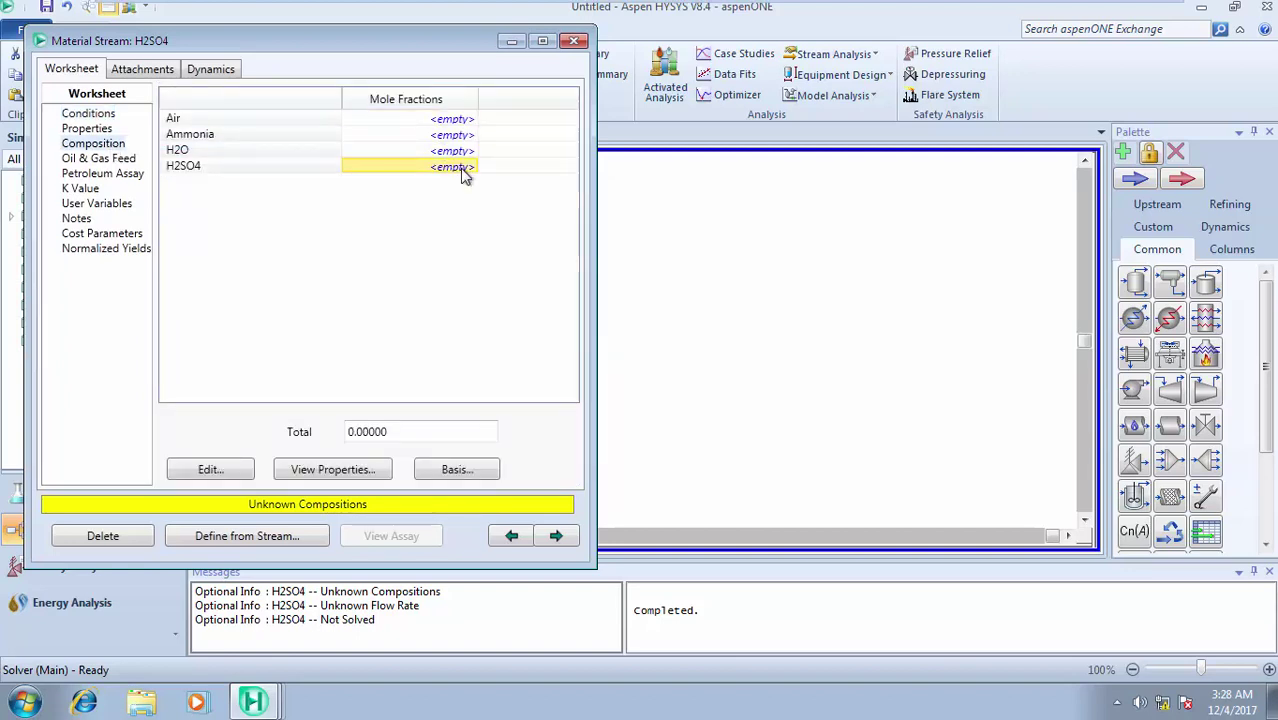
type("0.9")
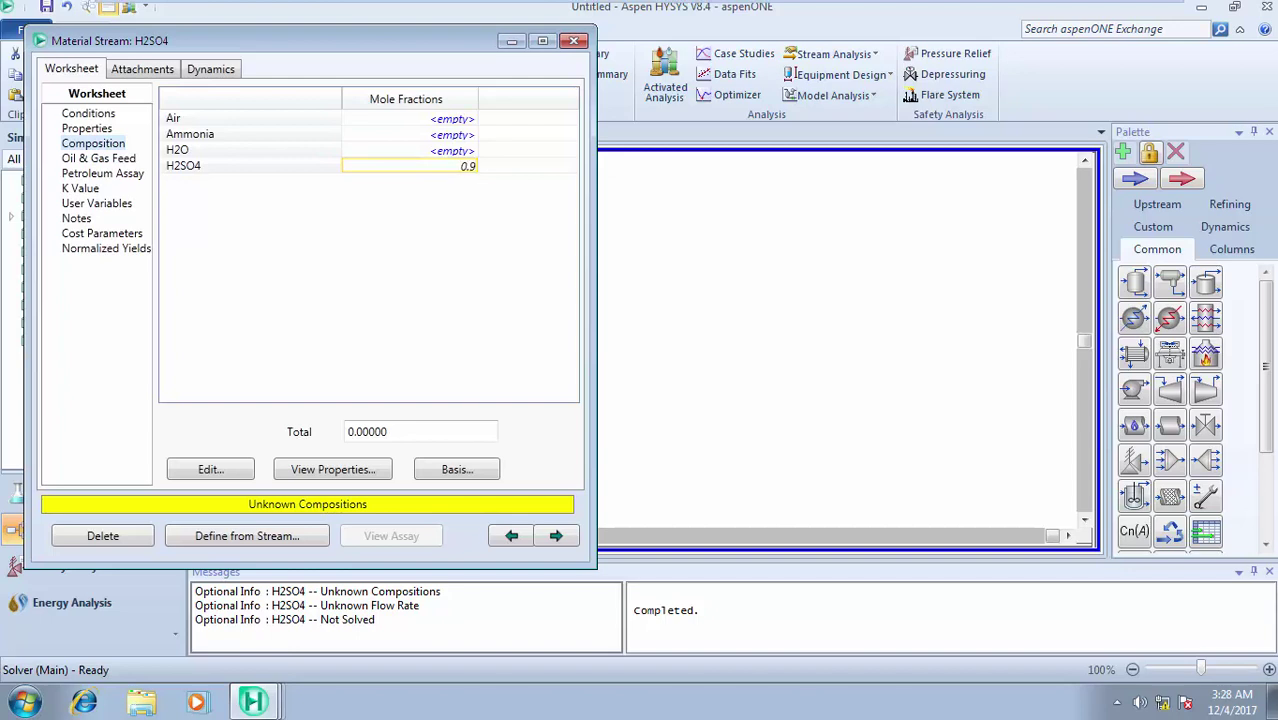
type("8")
left_click(470, 150)
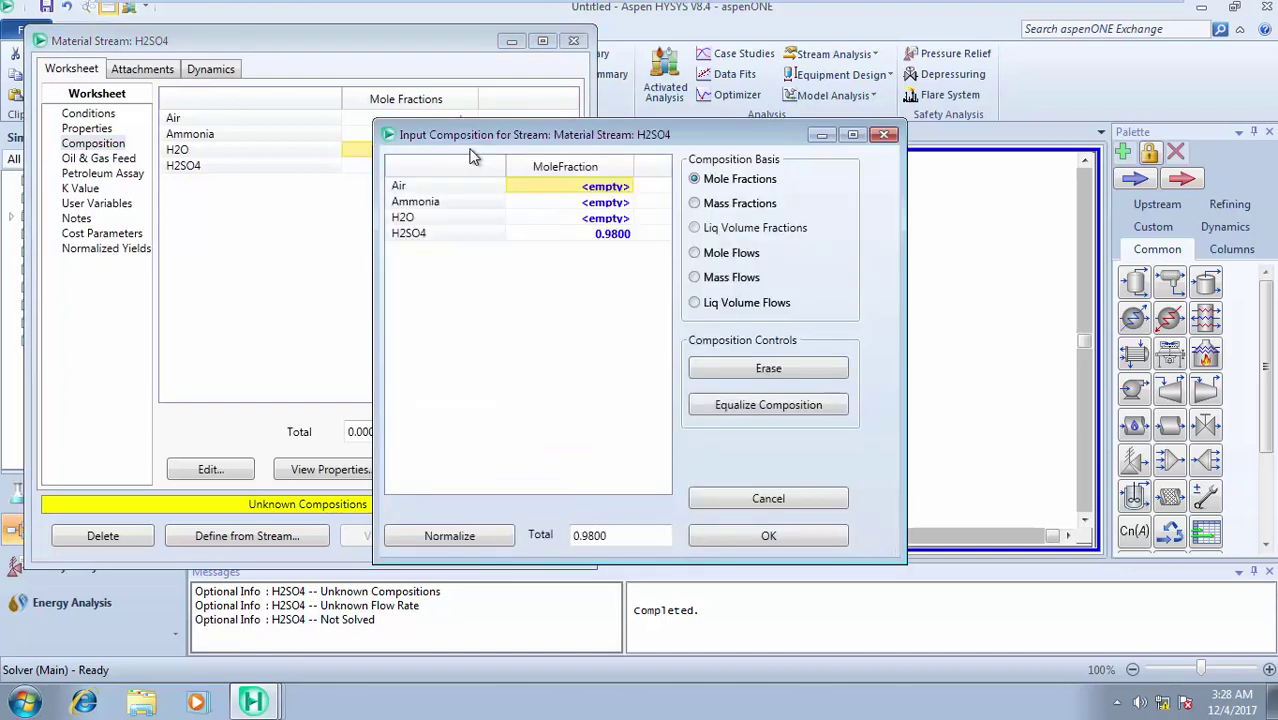
left_click(578, 219)
type("0.02")
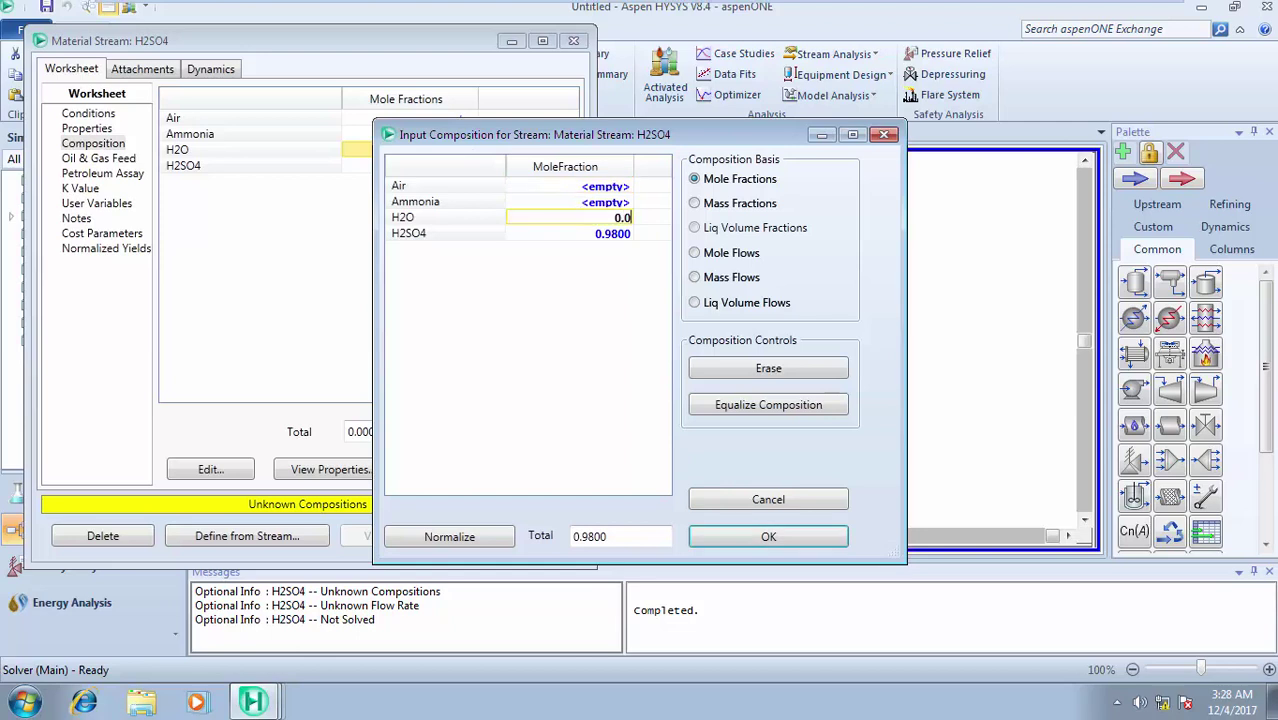
left_click(553, 196)
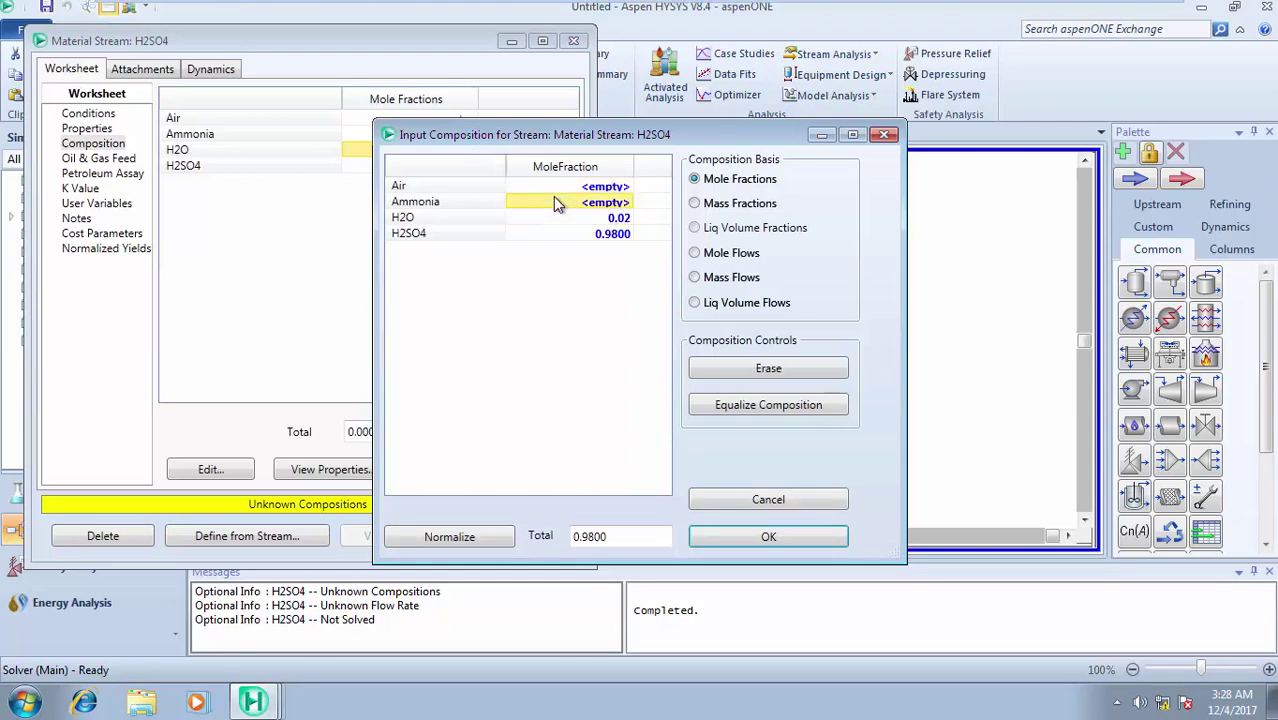
left_click(775, 534)
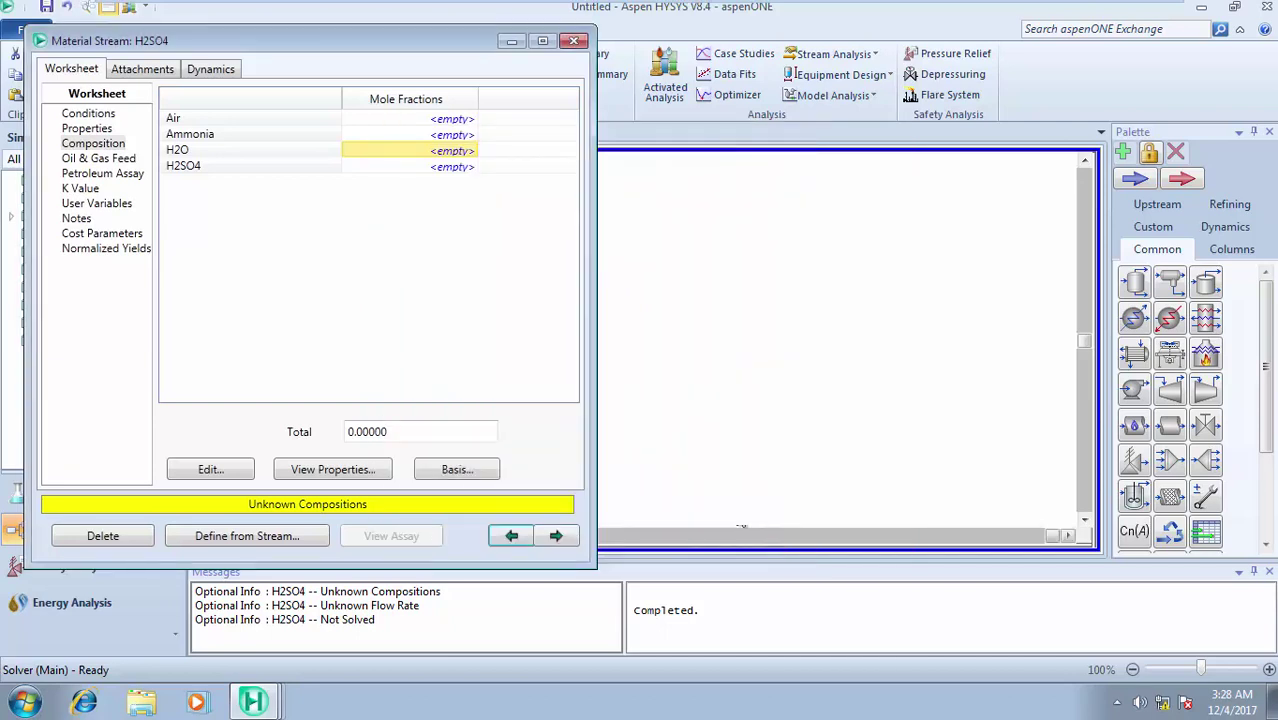
left_click(96, 113)
mouse_move(509, 189)
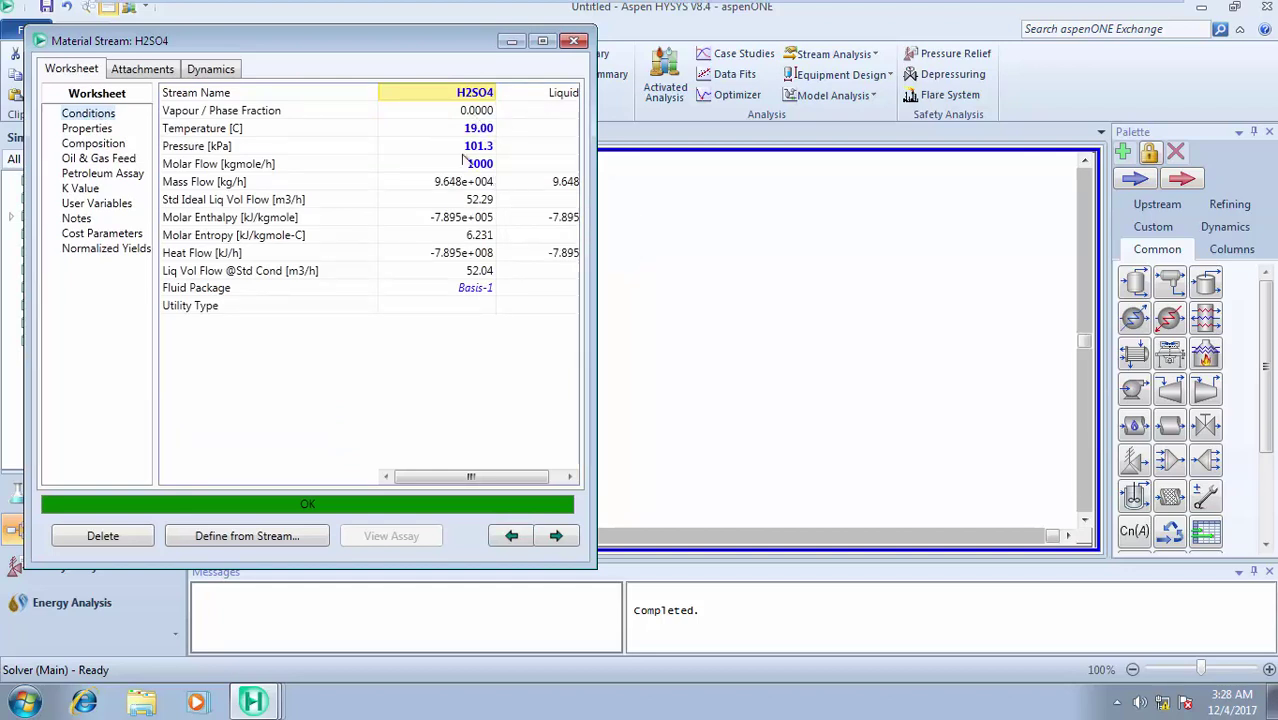
mouse_move(498, 124)
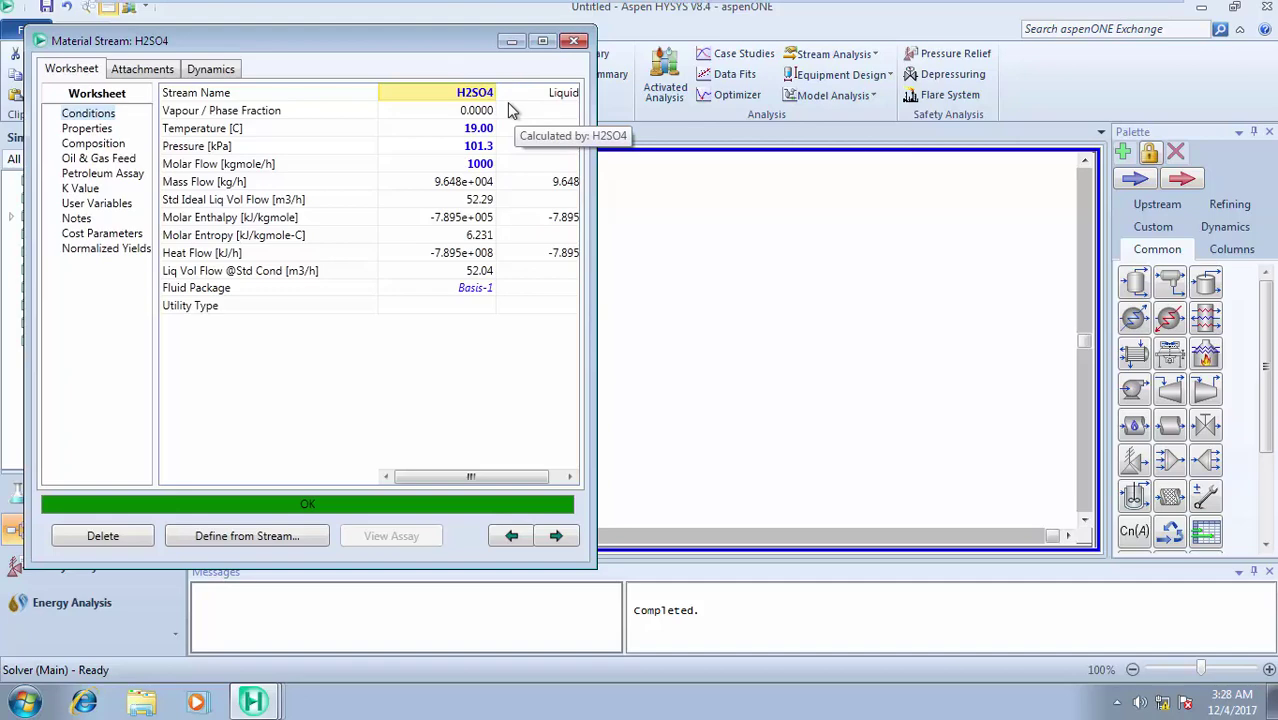
Step: Move the H2SO4 stream above Air-NH3 and place absorber T-100 on the flowsheet
left_click(575, 42)
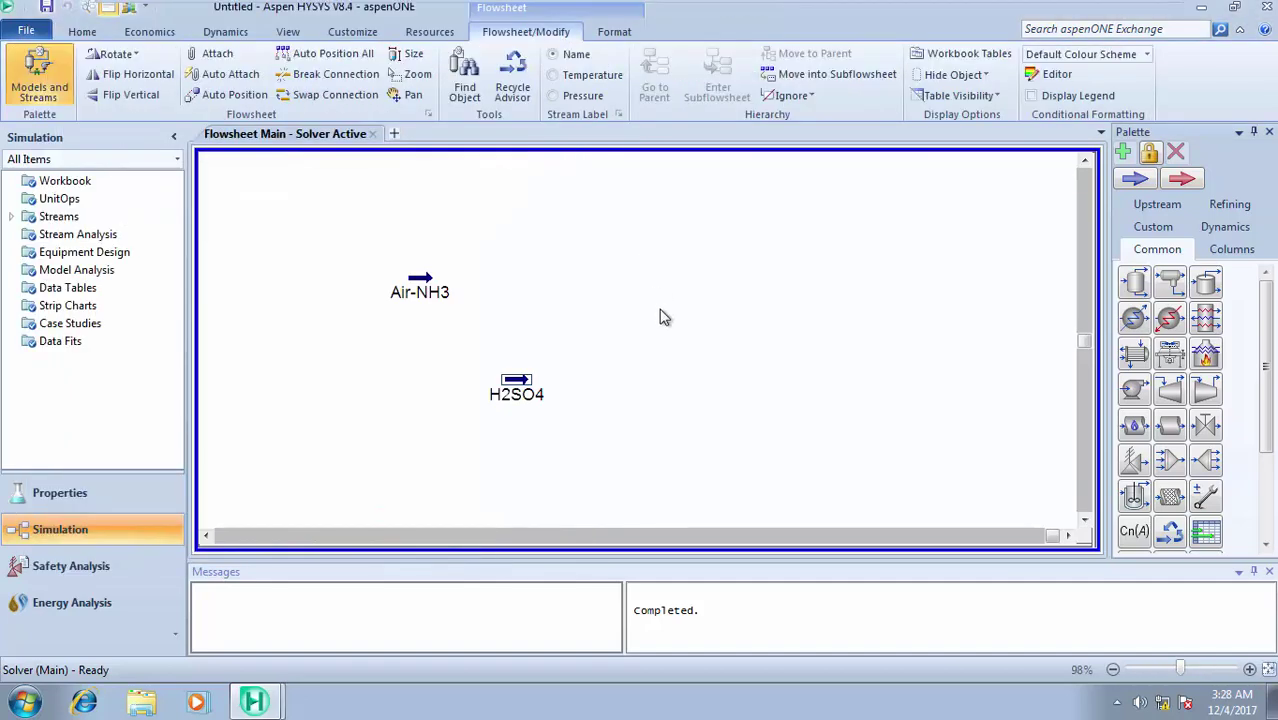
left_click(515, 382)
left_click_drag(515, 382, 487, 188)
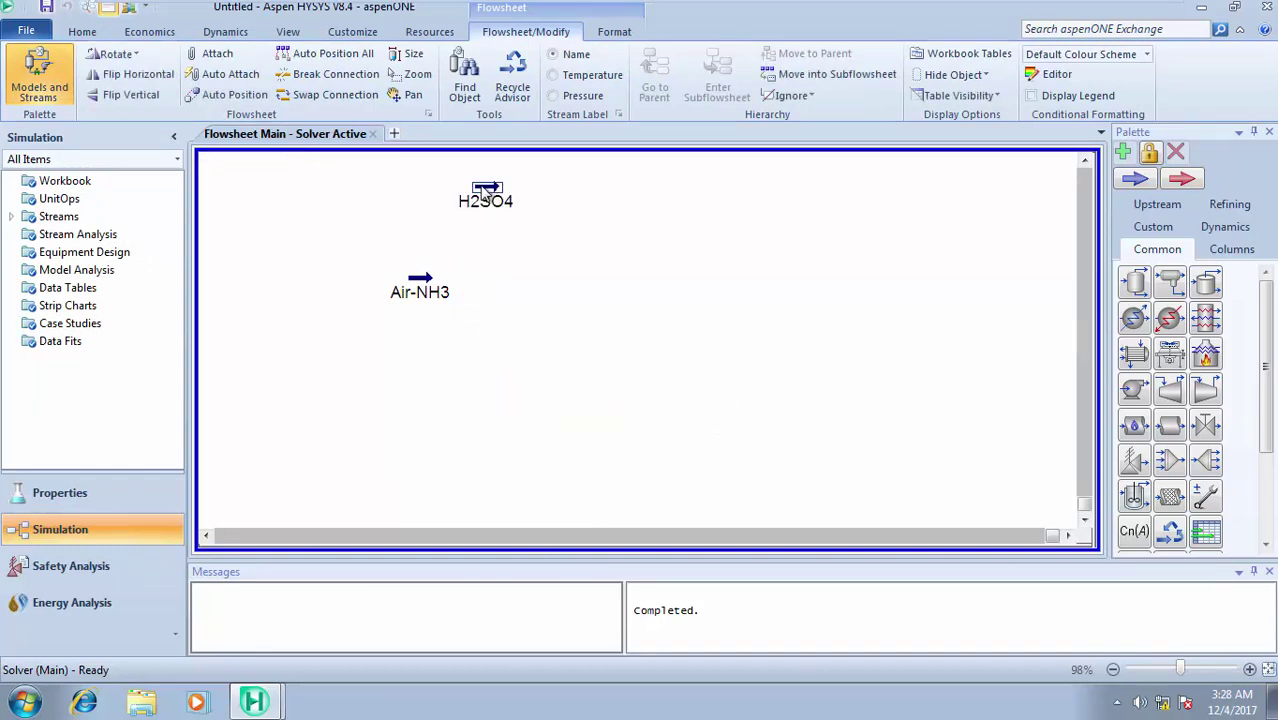
left_click(1230, 249)
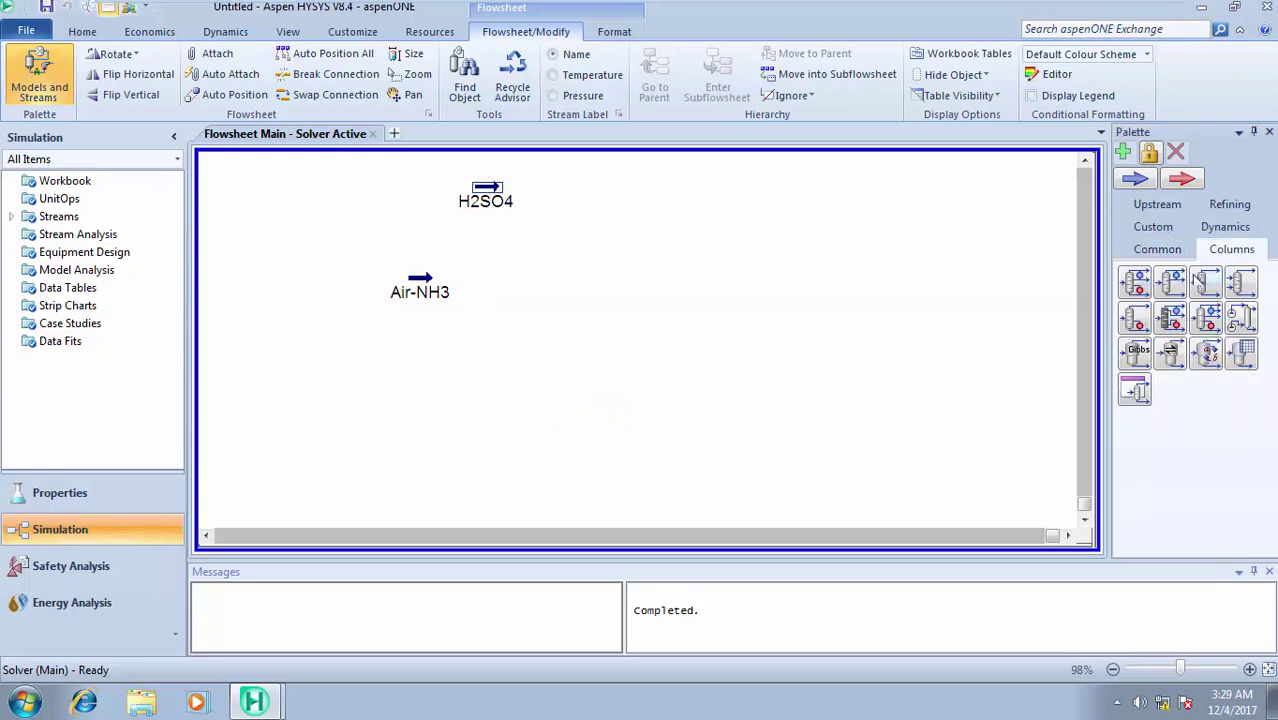
left_click(1240, 285)
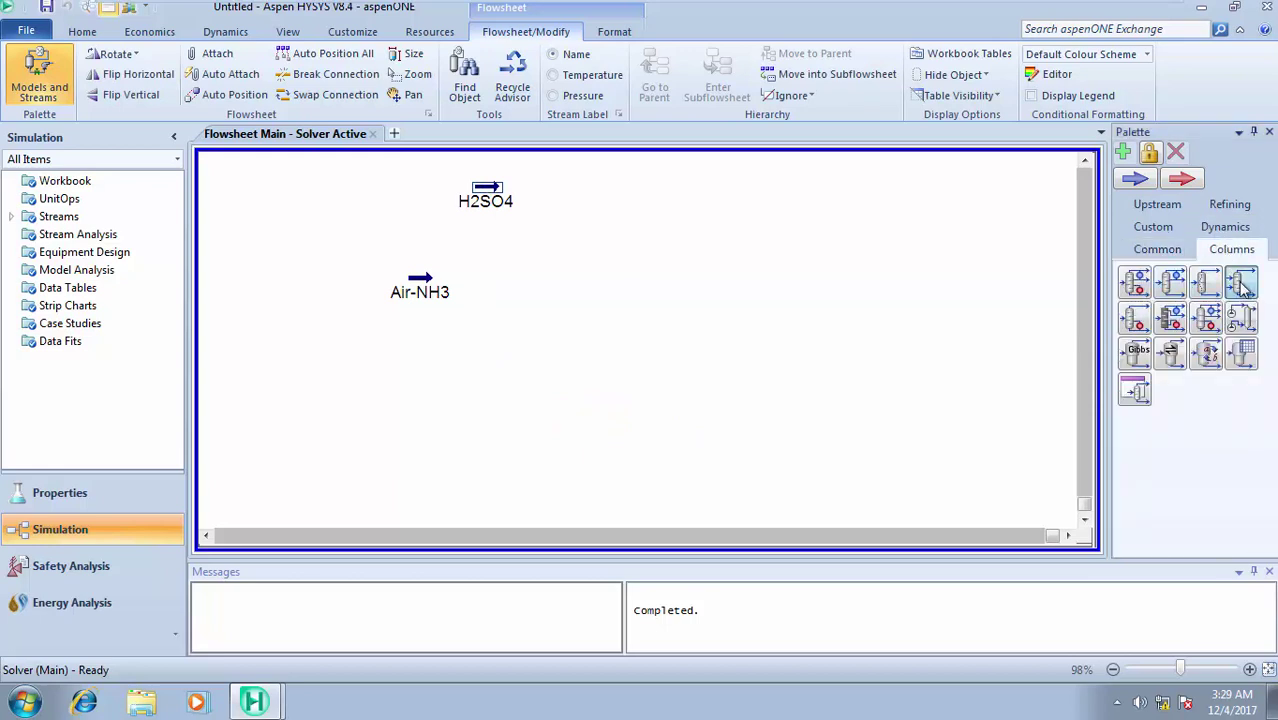
left_click(562, 385)
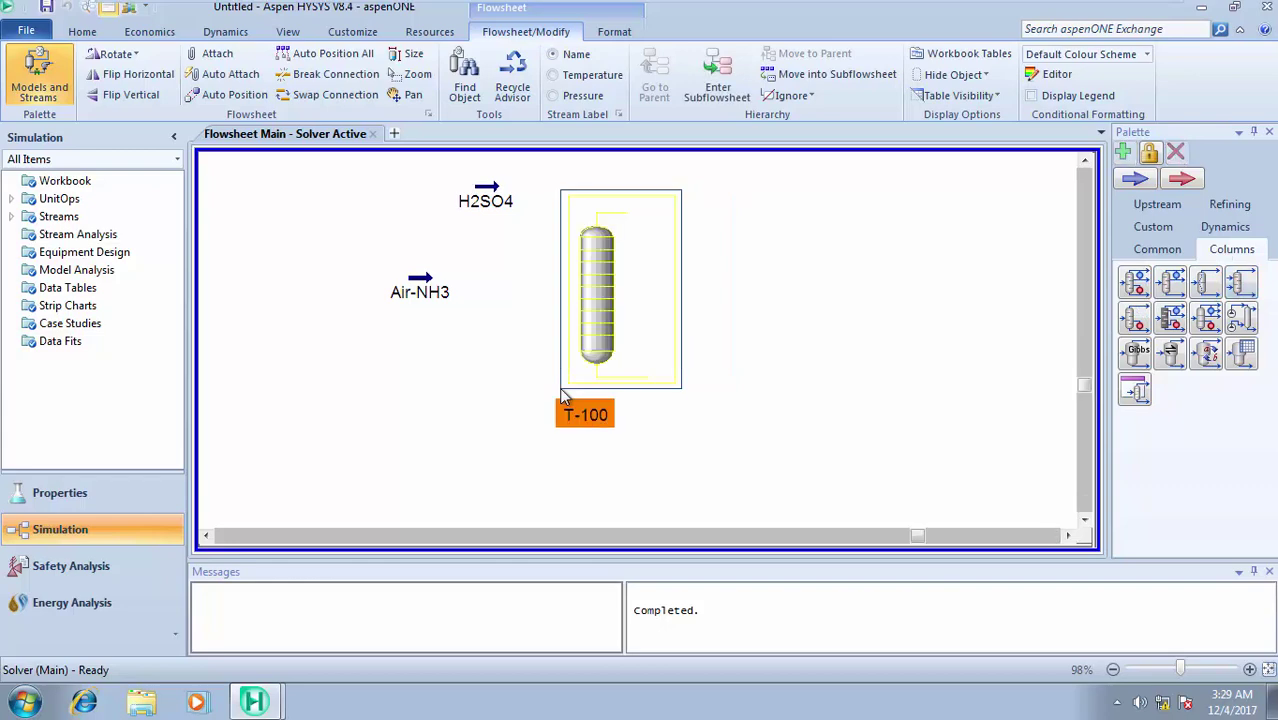
Step: Connect H2SO4 as T-100's top stage inlet and Air-NH3 as its bottom stage inlet
double_click(624, 310)
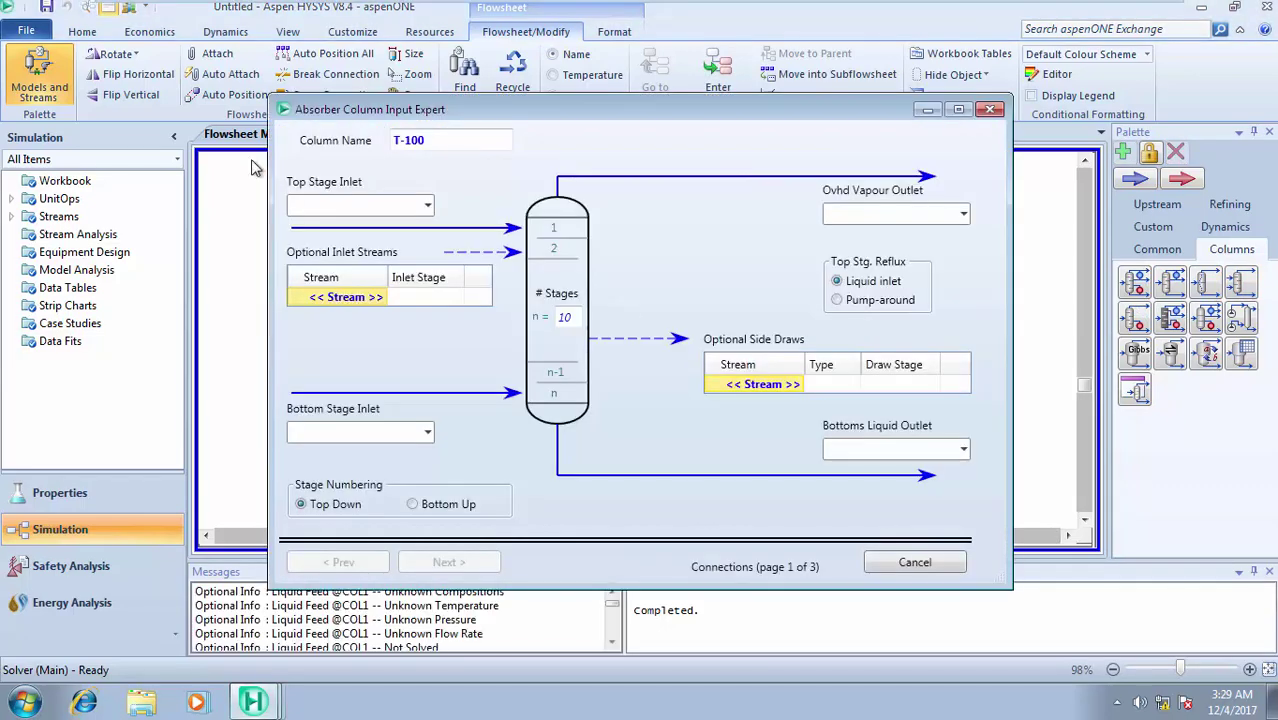
left_click(427, 206)
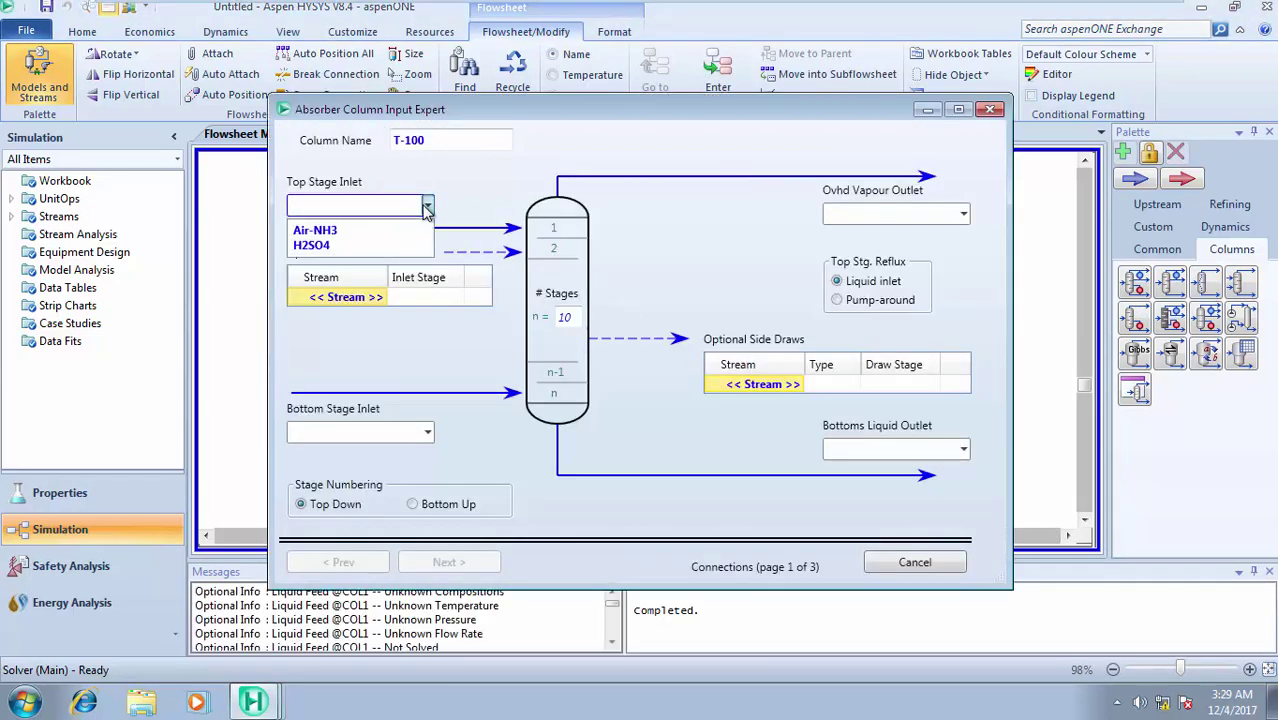
left_click(380, 258)
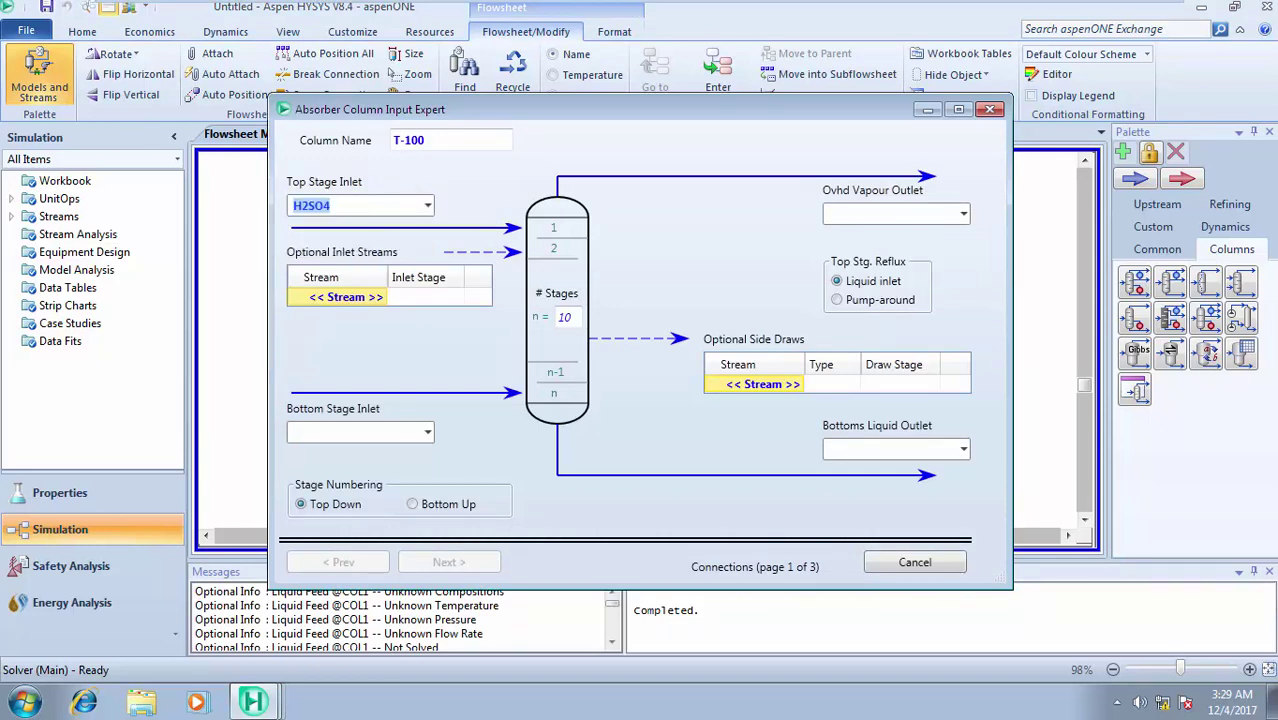
left_click(427, 432)
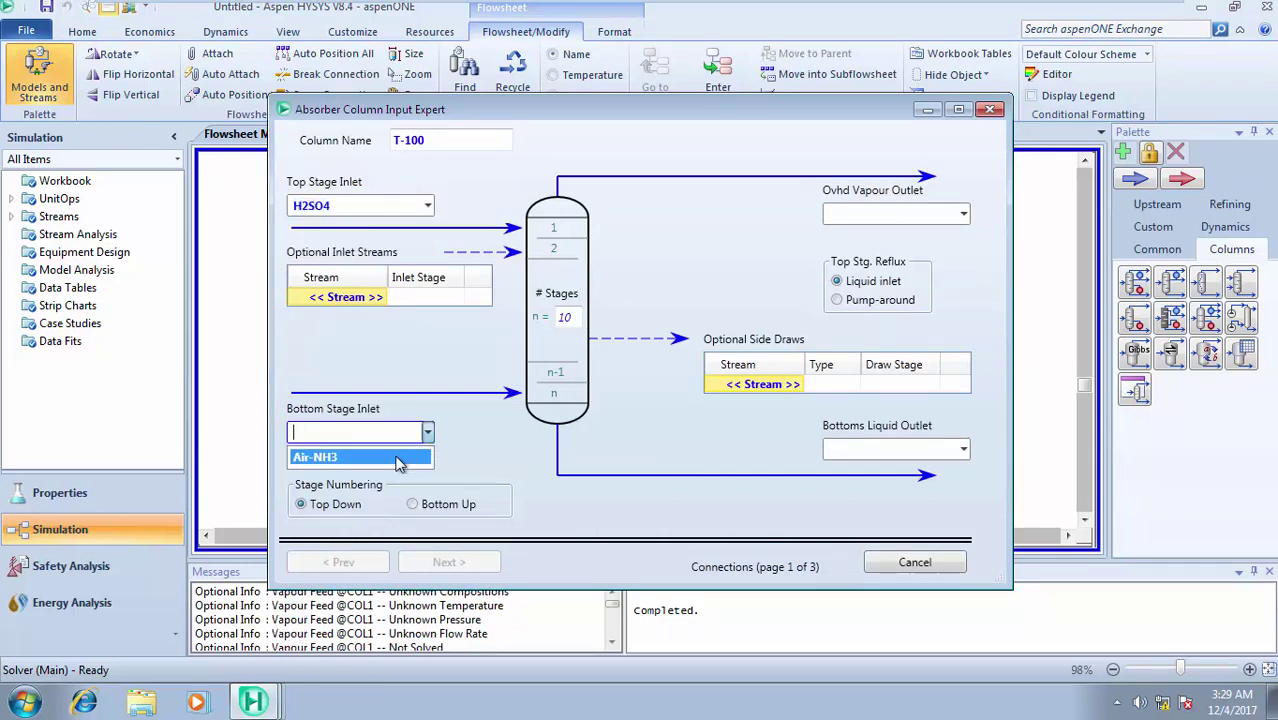
left_click(396, 458)
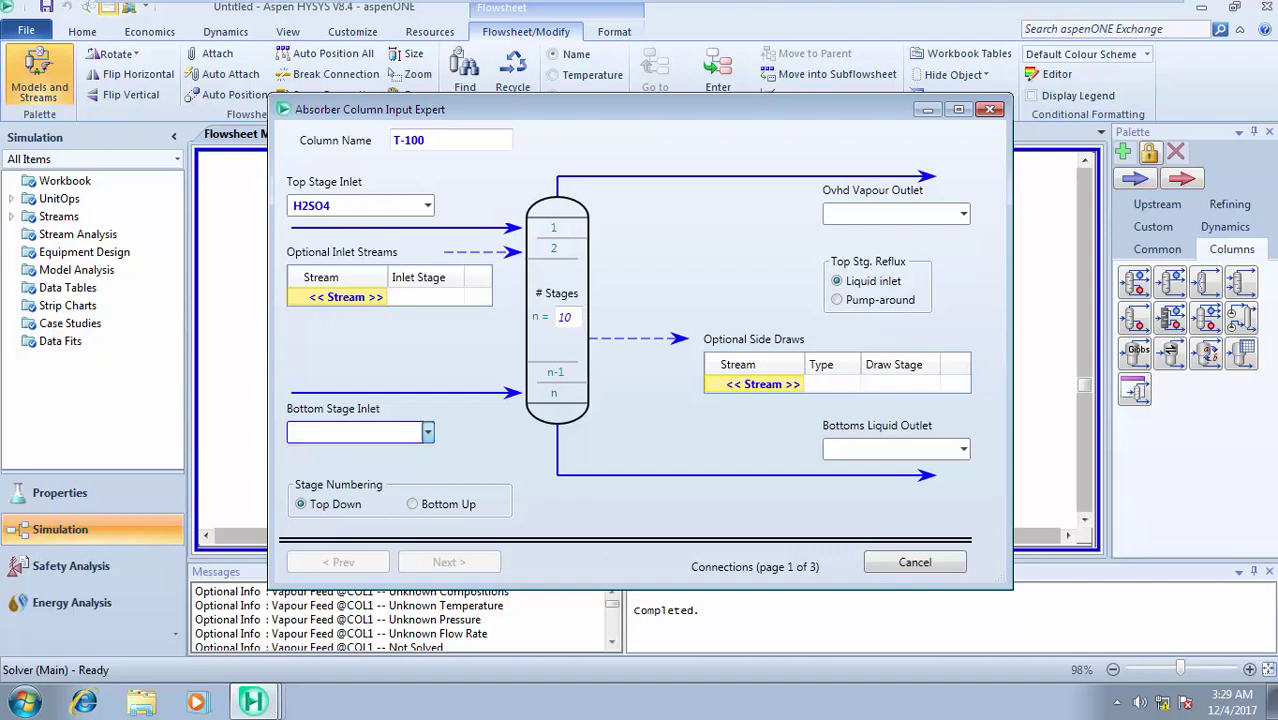
left_click(462, 341)
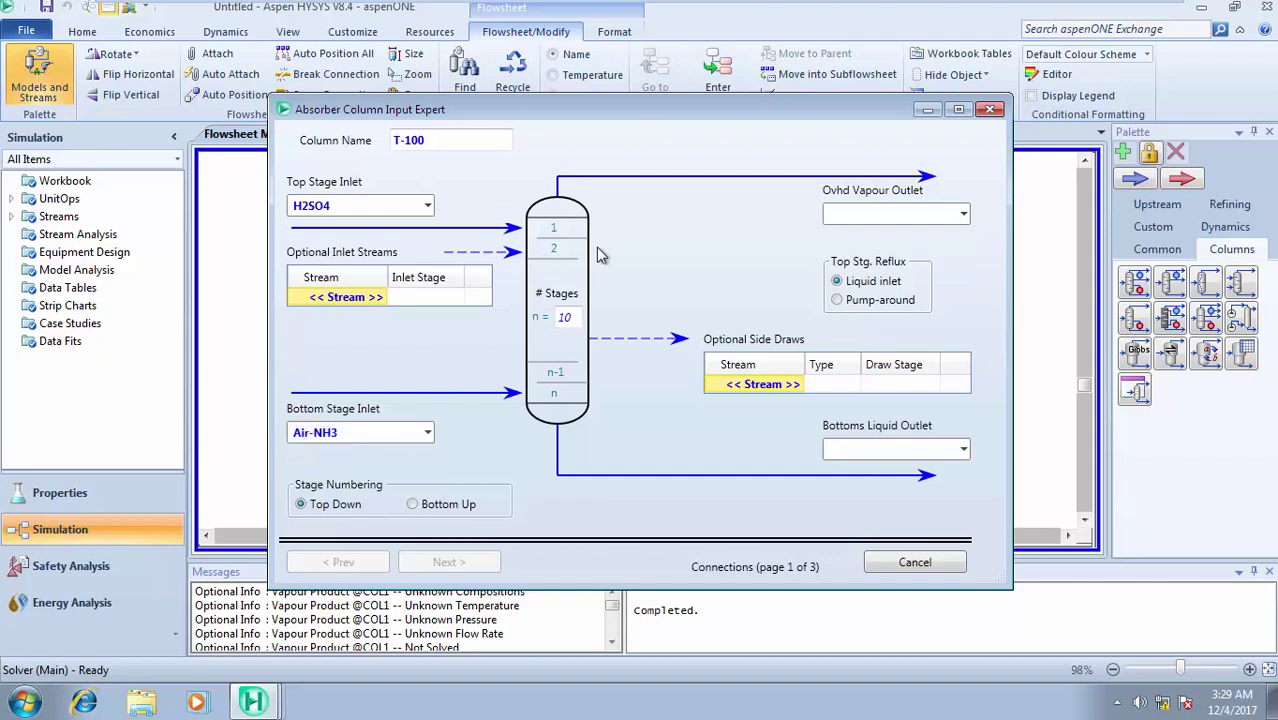
Step: Name the overhead vapour Pure Air and the bottoms NH3-H2SO4, then go to the pressure profile
left_click(893, 213)
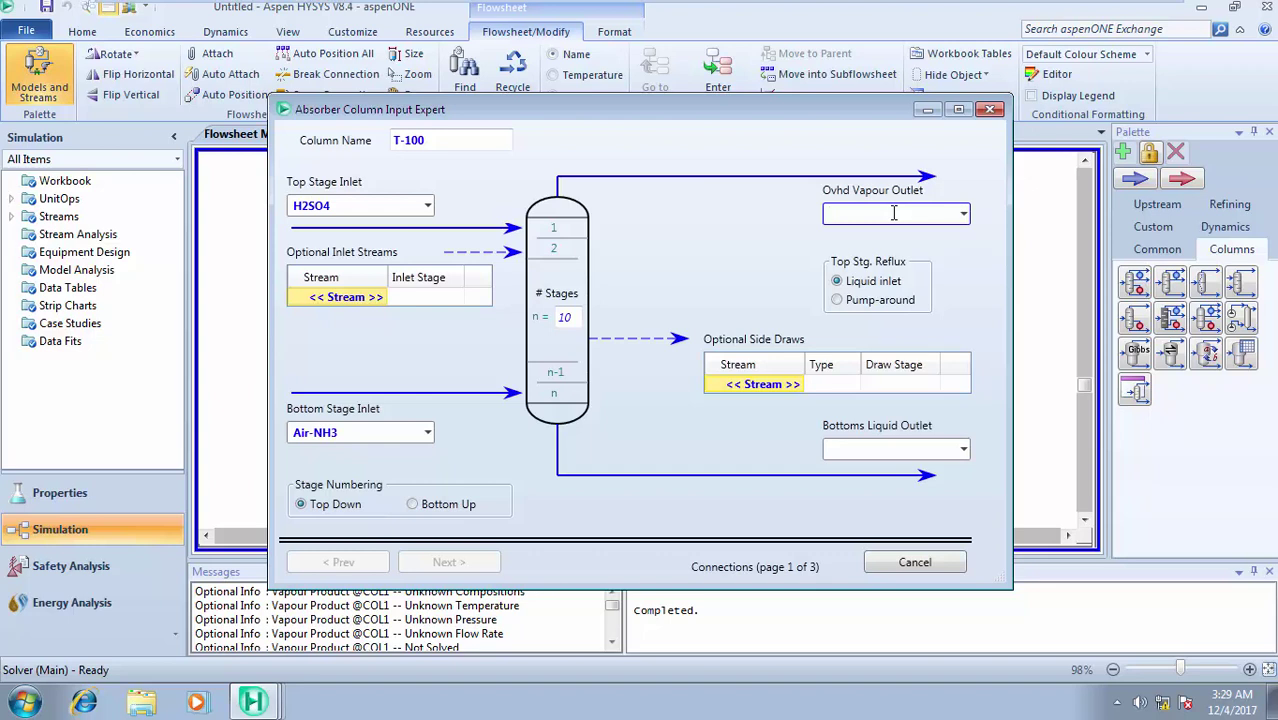
type("Pure Air")
left_click(890, 450)
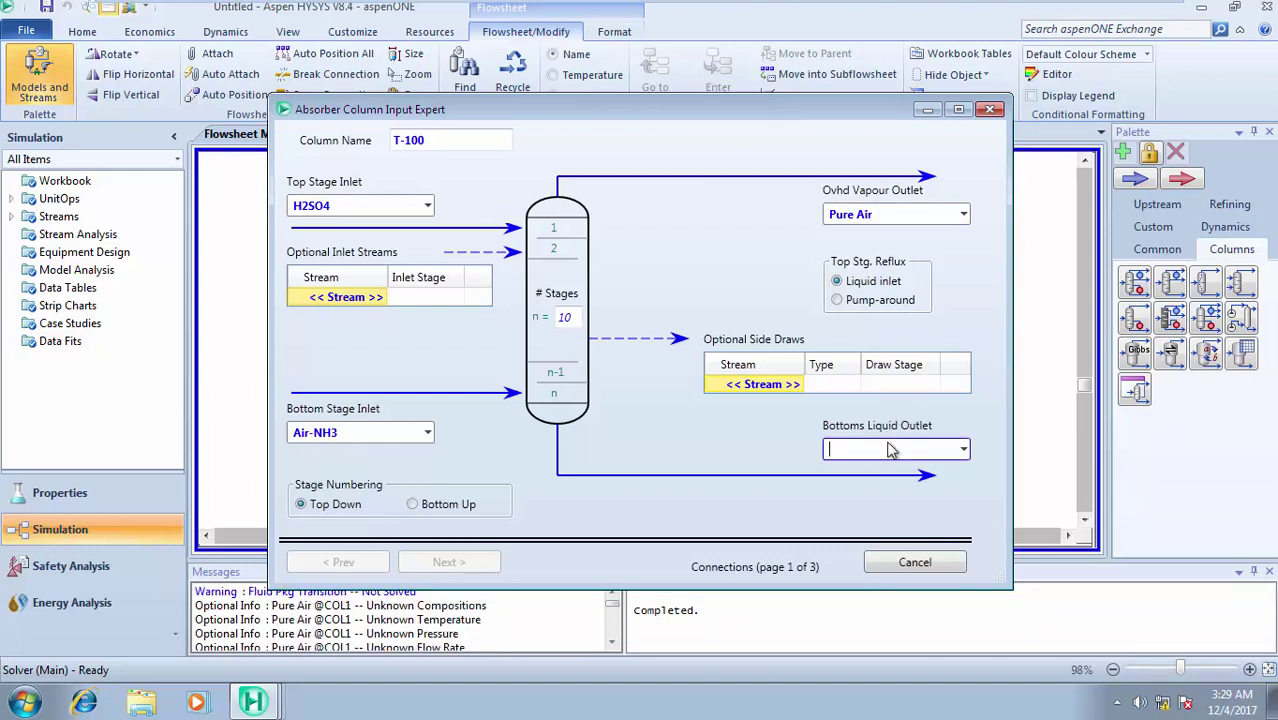
type("NH3-H2SO4")
key("Return")
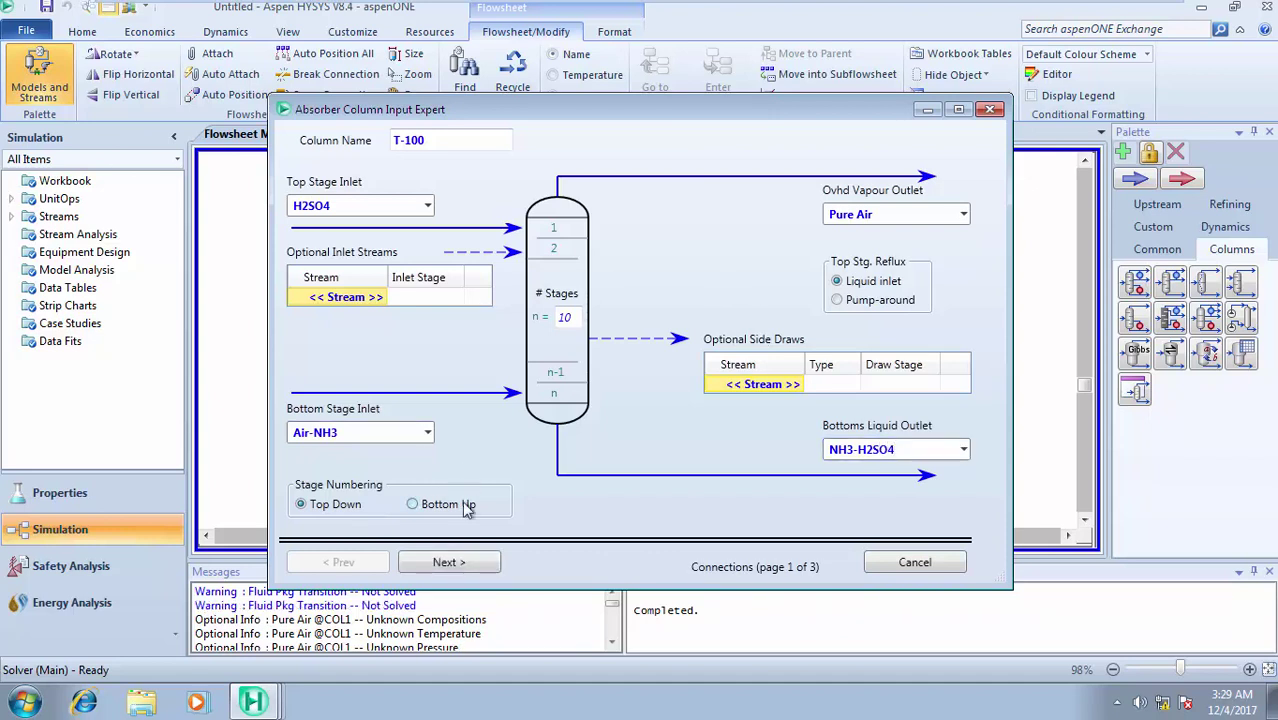
left_click(461, 562)
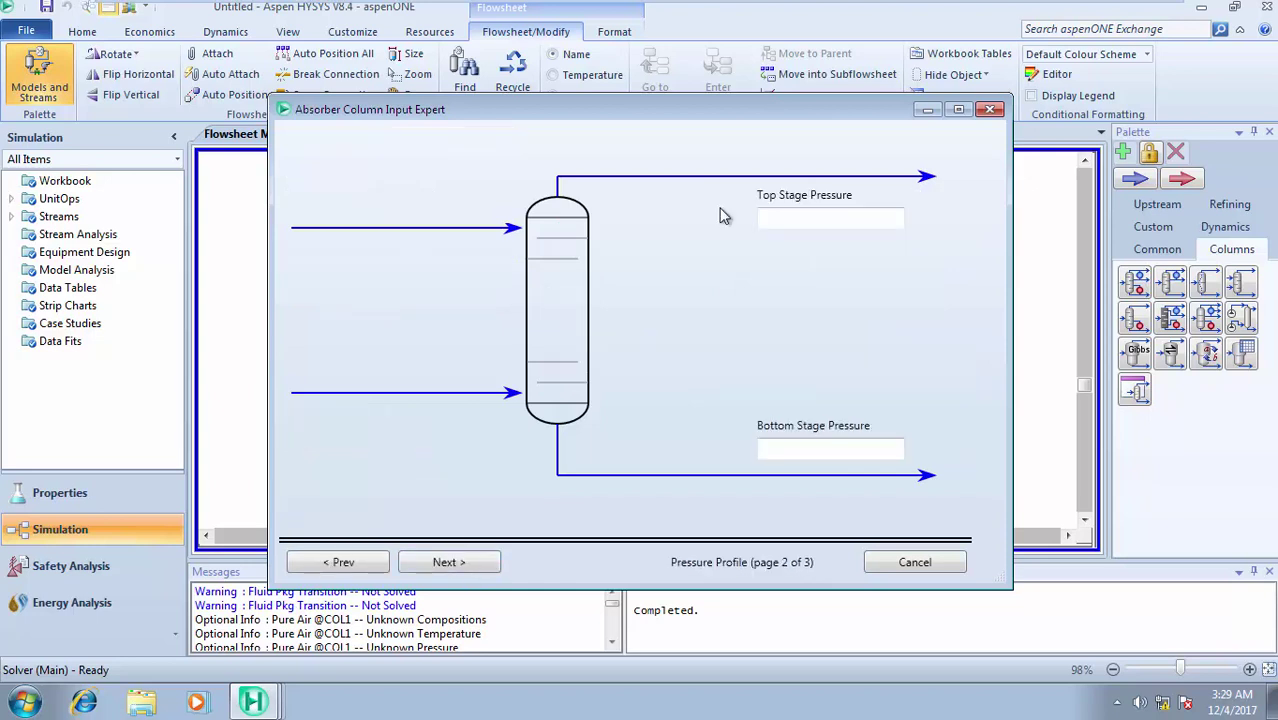
Step: Enter 1 atm top and 2 atm bottom stage pressures, then continue to the estimates page
left_click(794, 221)
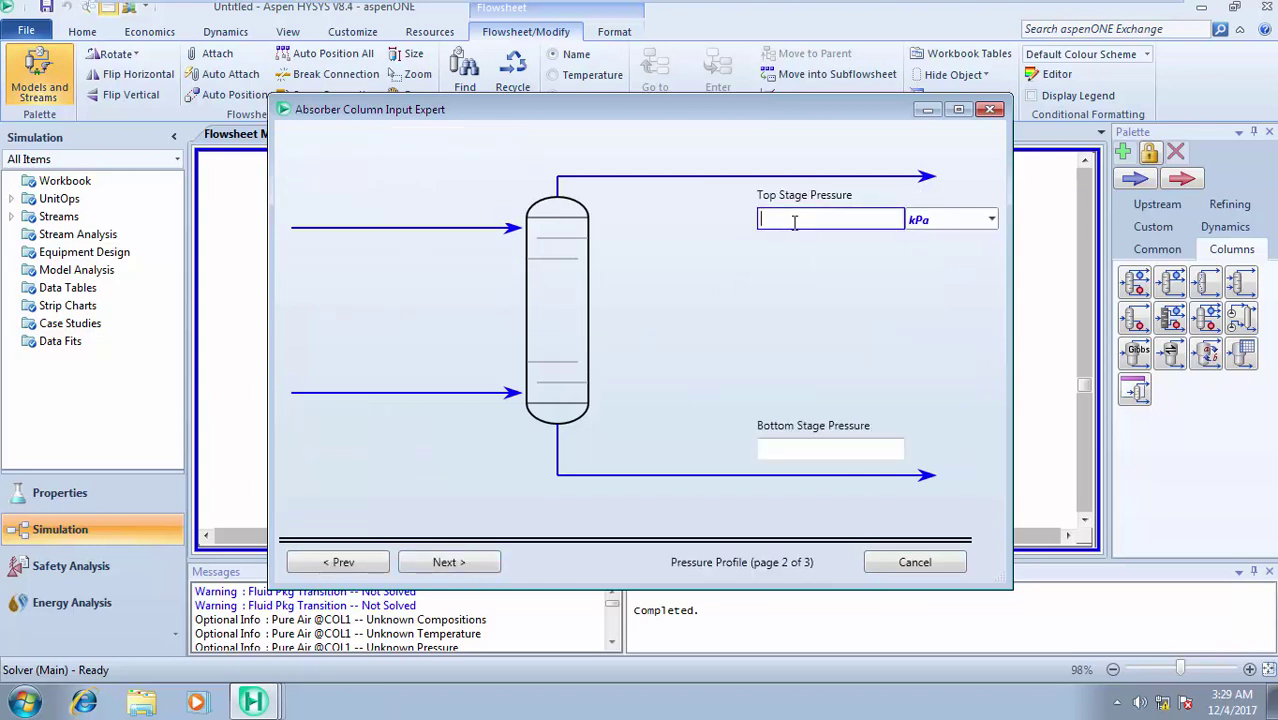
type("1")
left_click(930, 222)
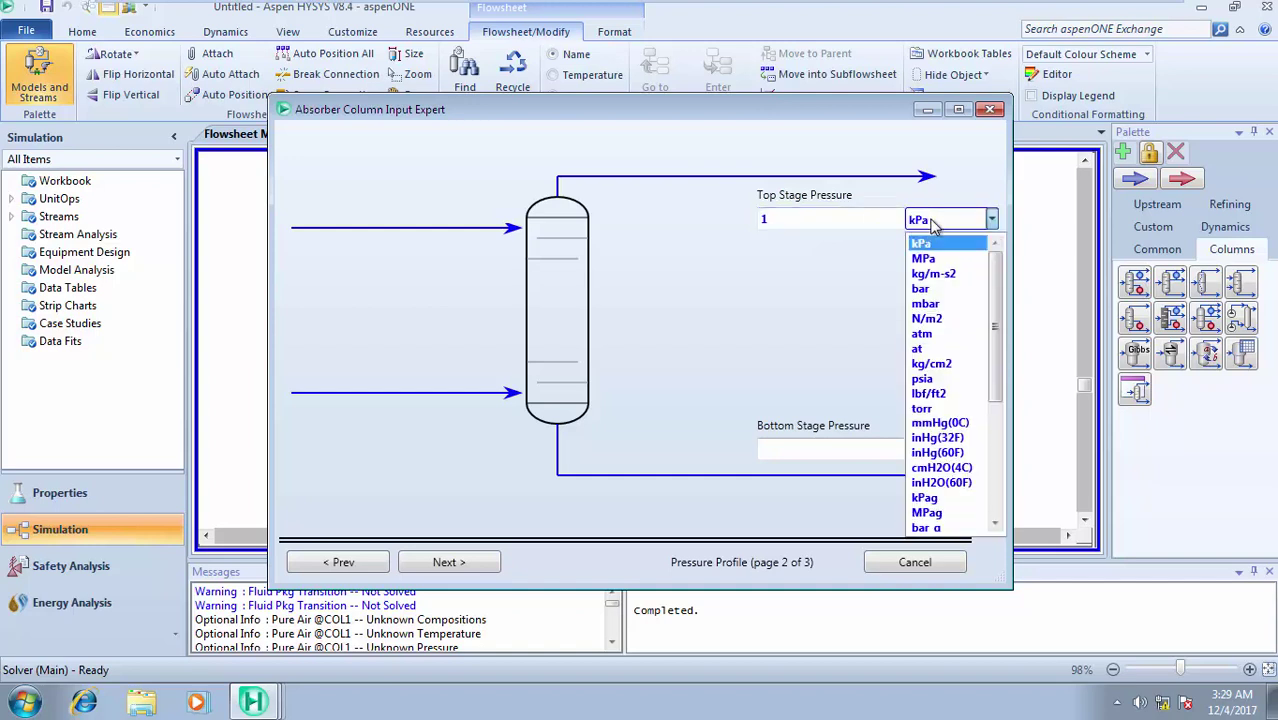
left_click(948, 337)
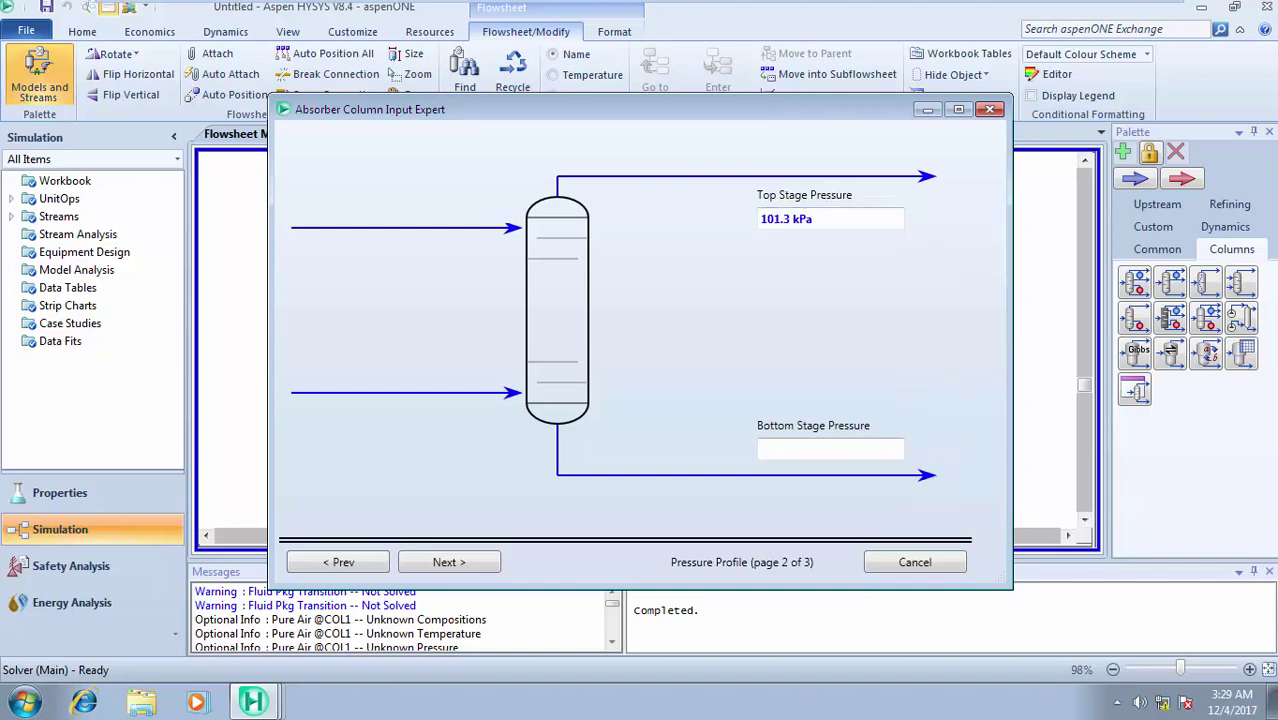
left_click(815, 442)
type("2")
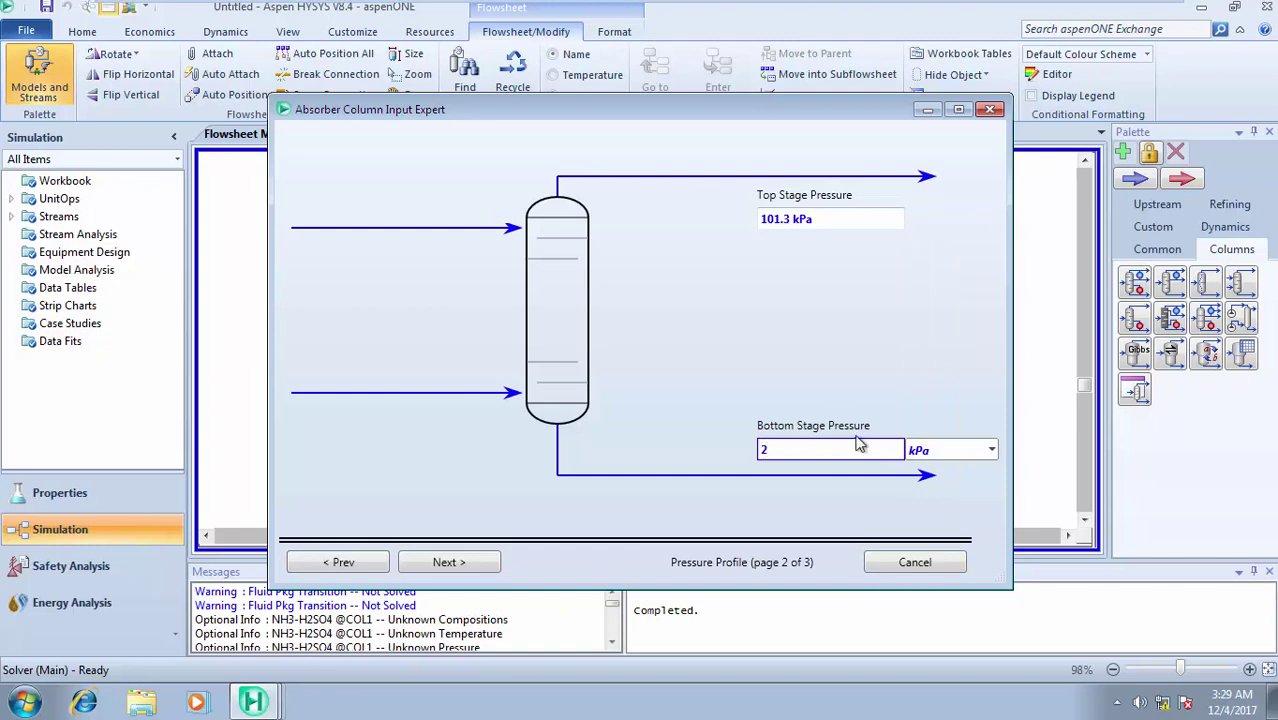
left_click(930, 452)
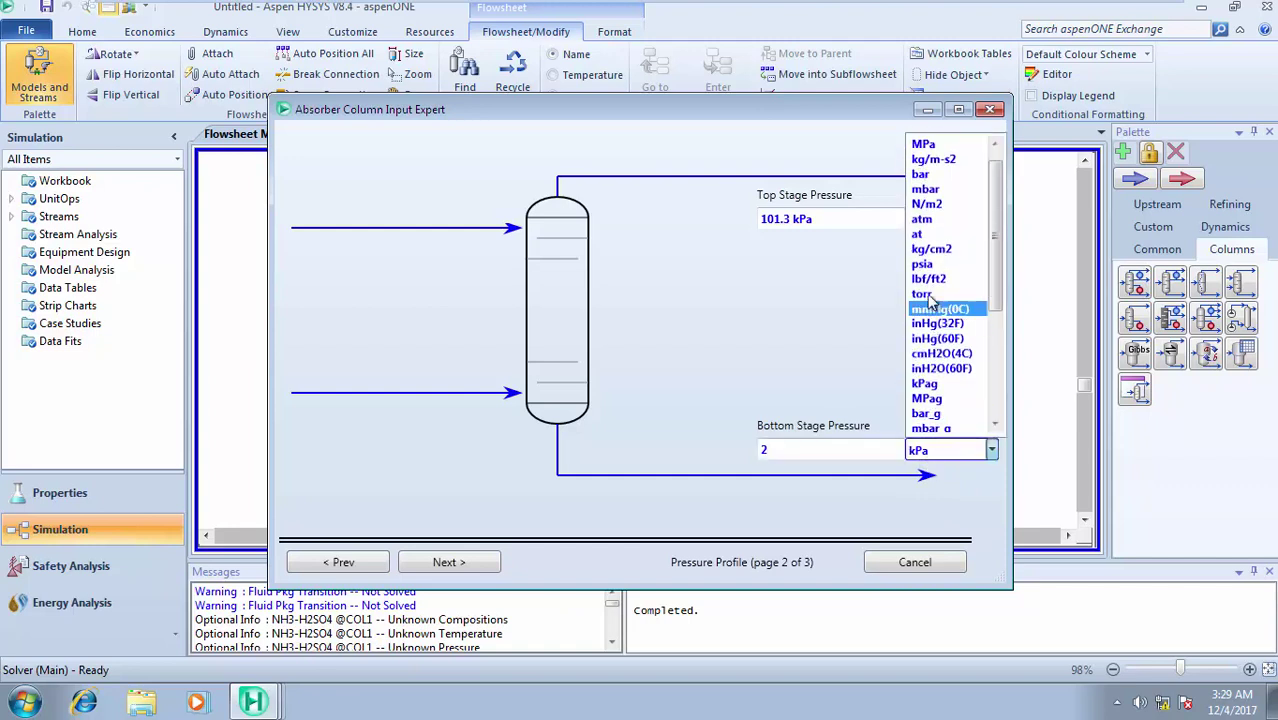
left_click(925, 222)
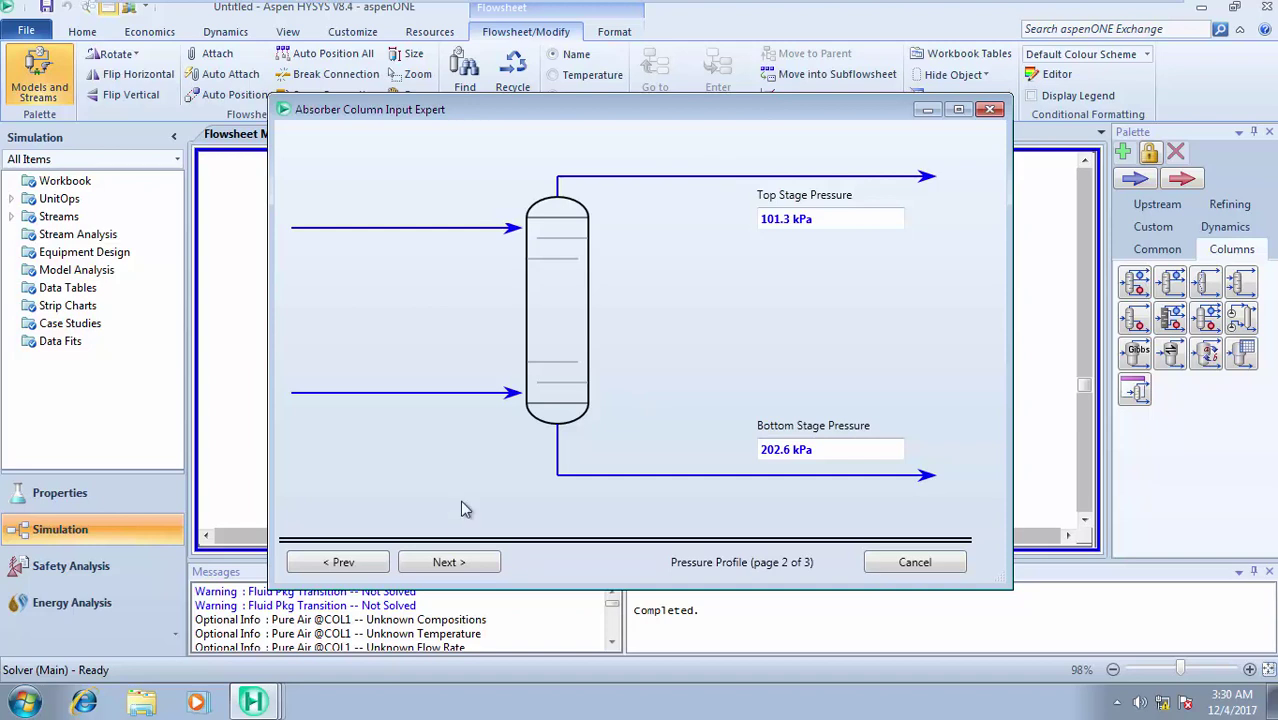
left_click(458, 564)
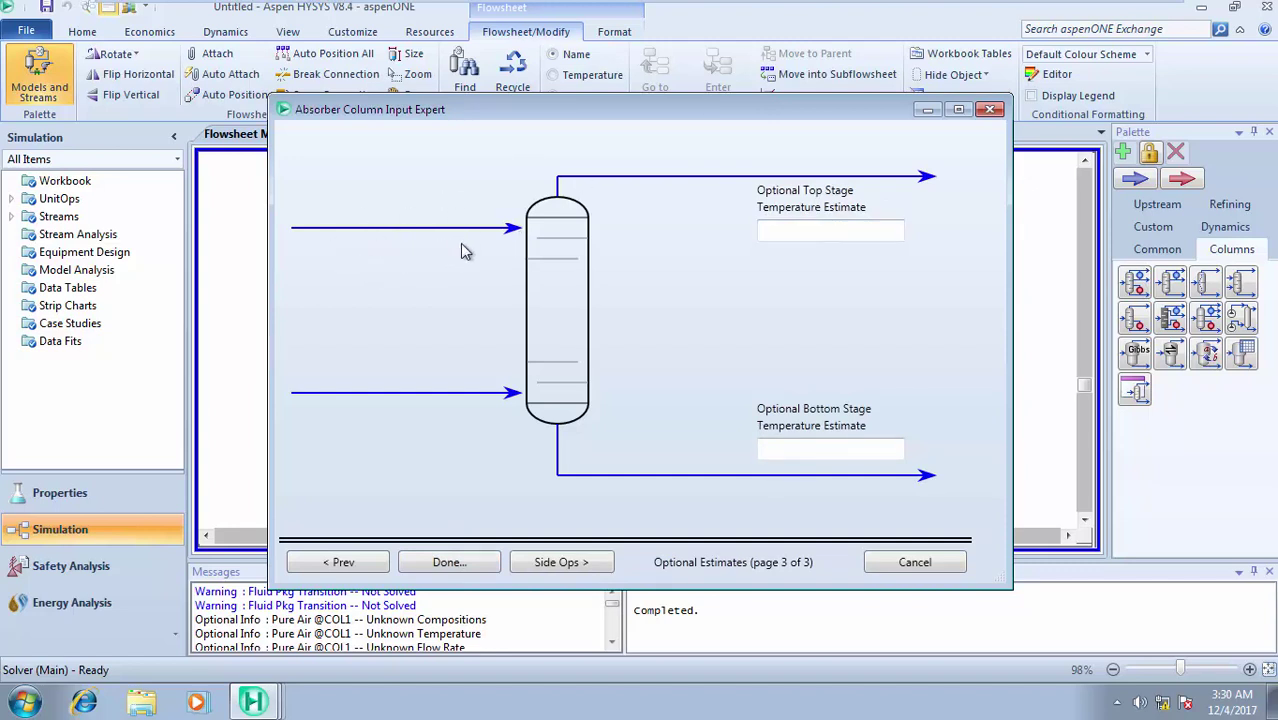
Step: Enter optional temperature estimates of 20 °C top and 137 °C bottom, then finish the column setup
left_click(812, 230)
type("20")
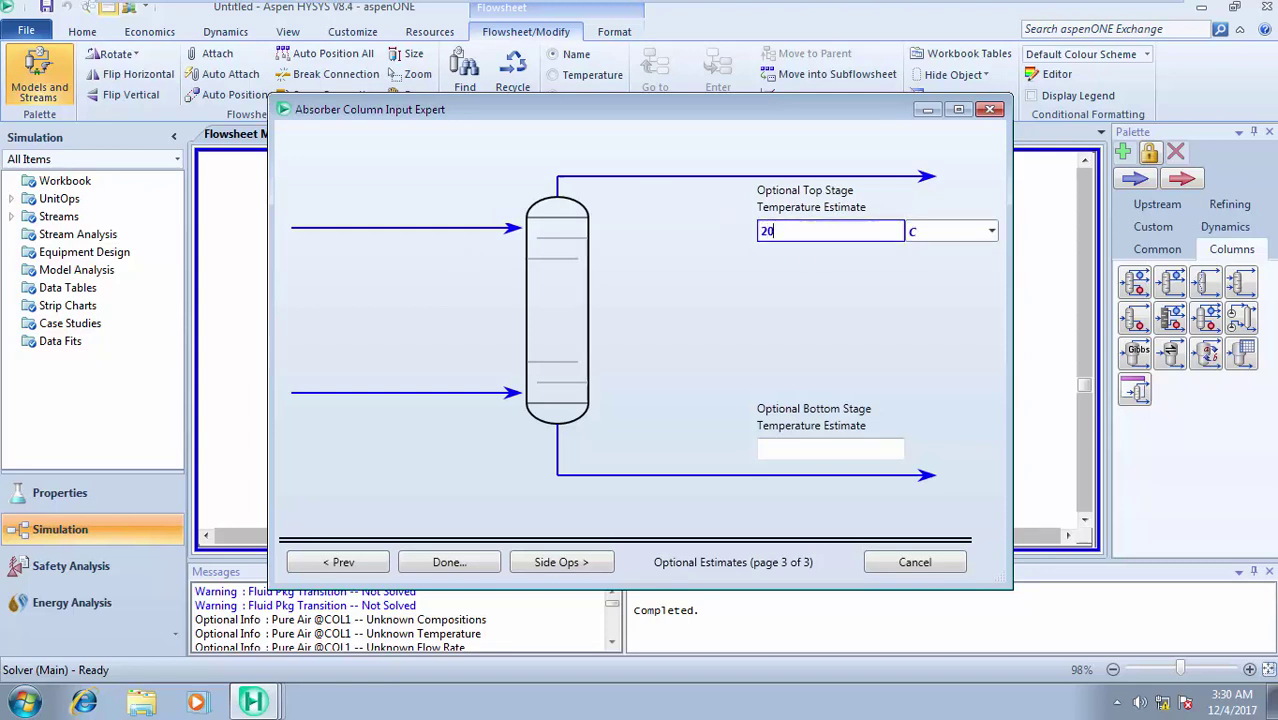
left_click(772, 344)
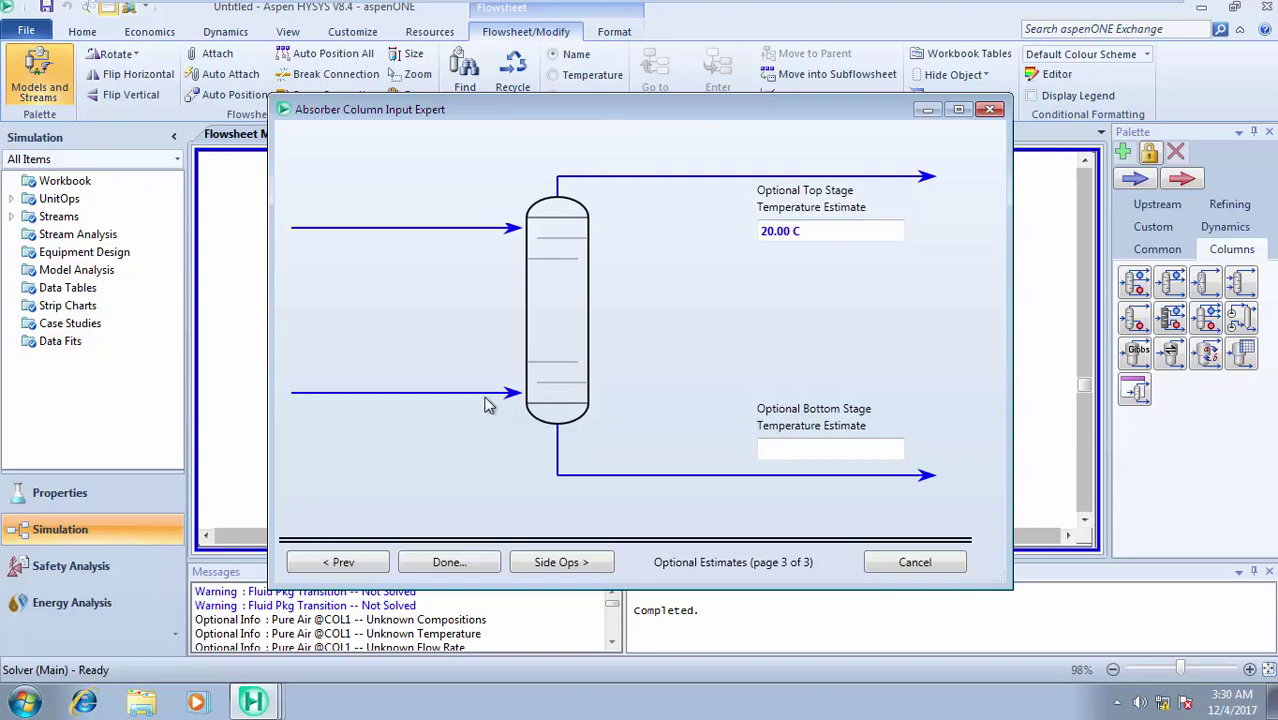
left_click(797, 448)
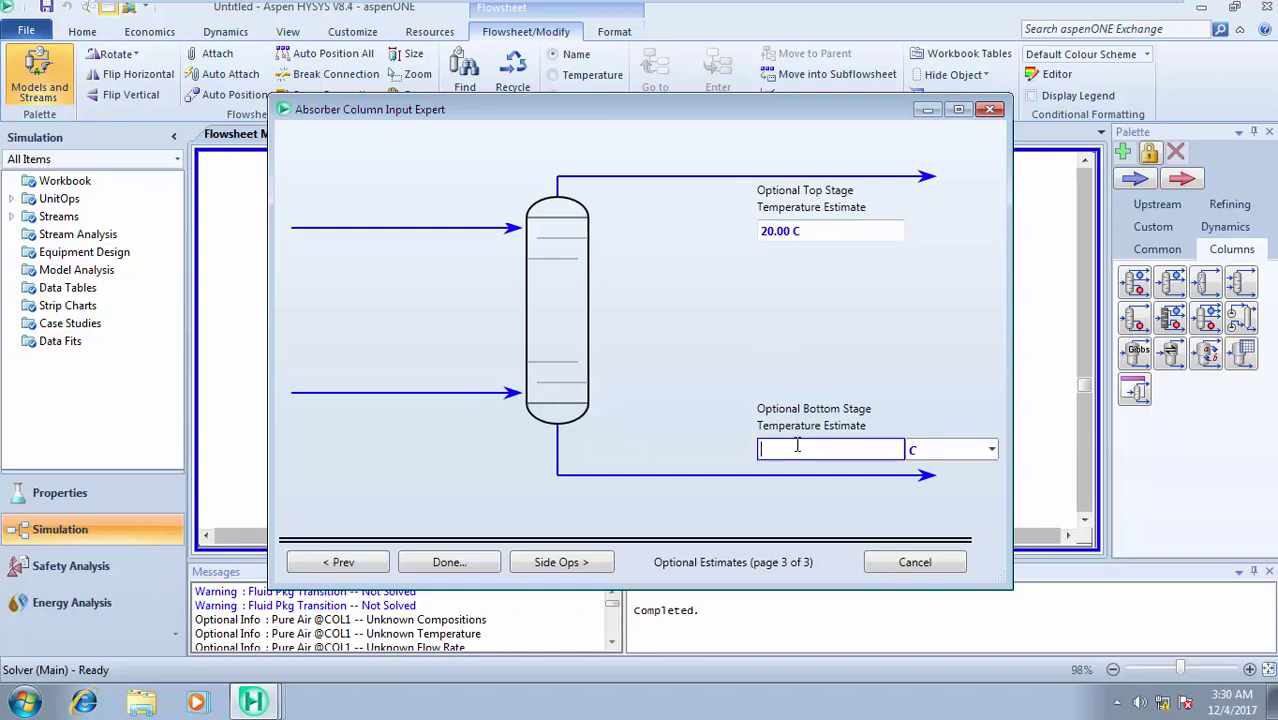
type("136")
key("BackSpace")
type("7")
key("Return")
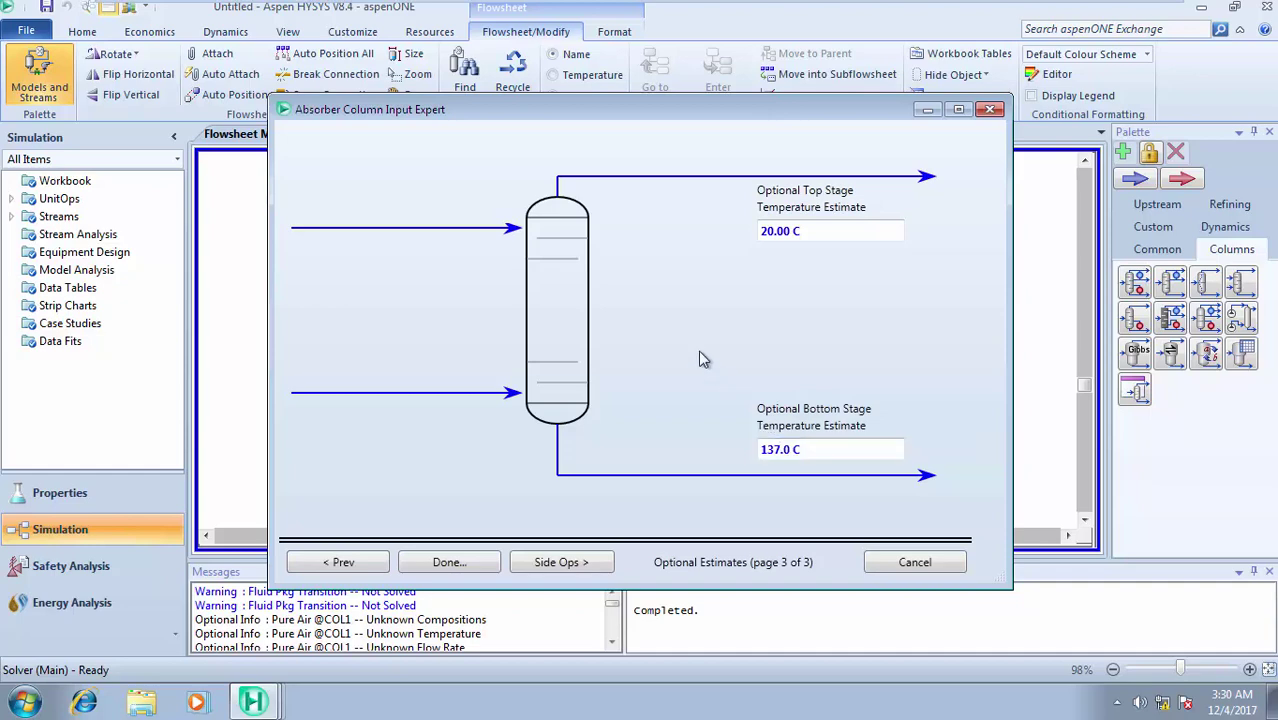
left_click(450, 562)
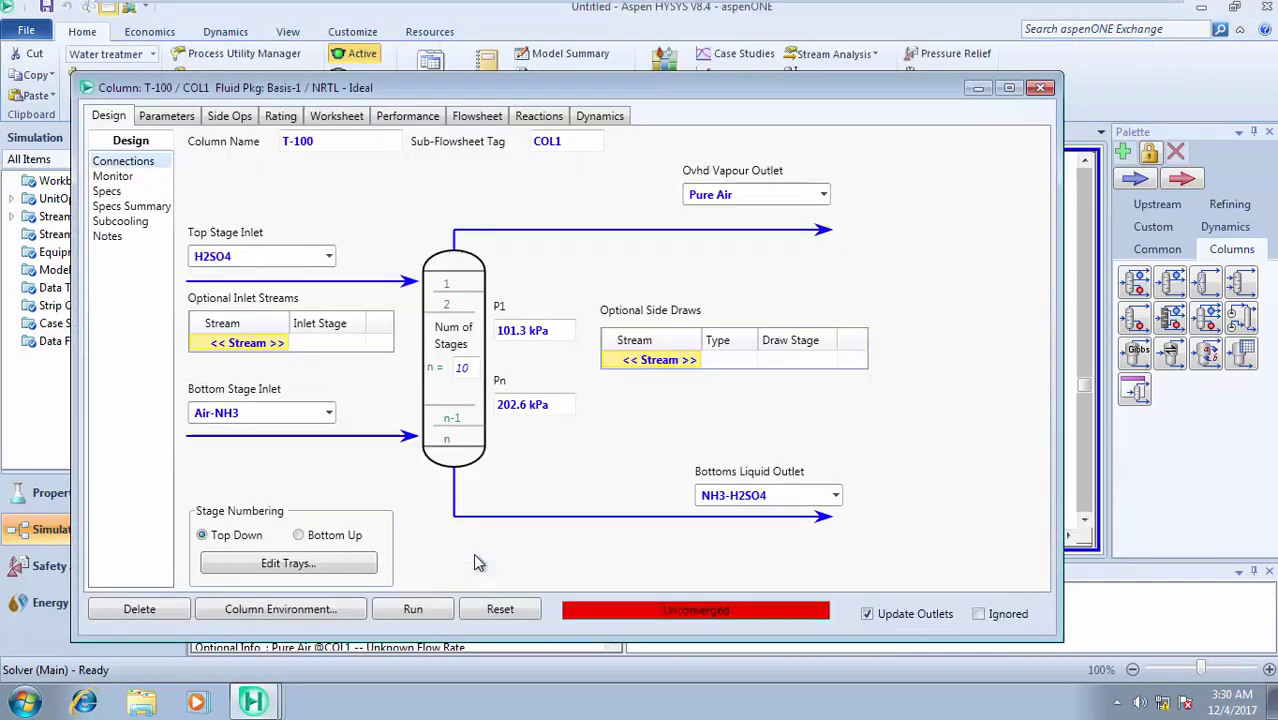
Step: Browse T-100's specs and profiles, ending on the stage efficiencies table
left_click(107, 191)
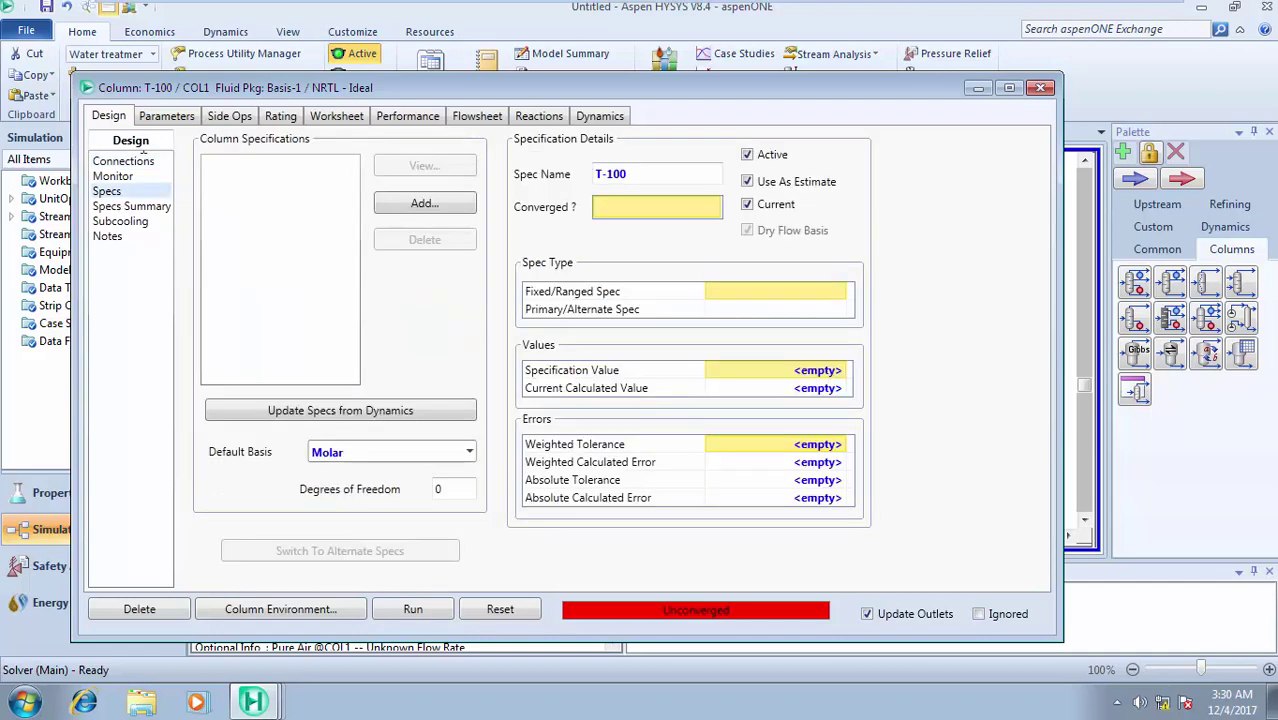
left_click(167, 118)
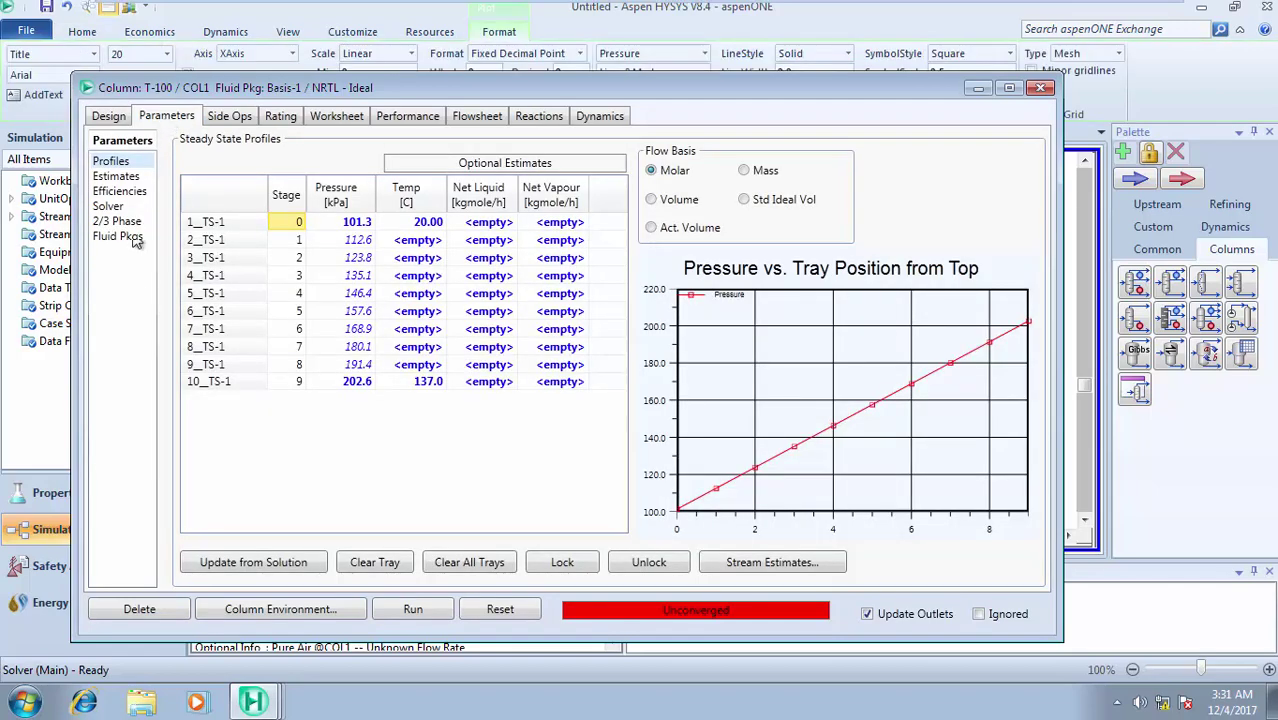
left_click(127, 192)
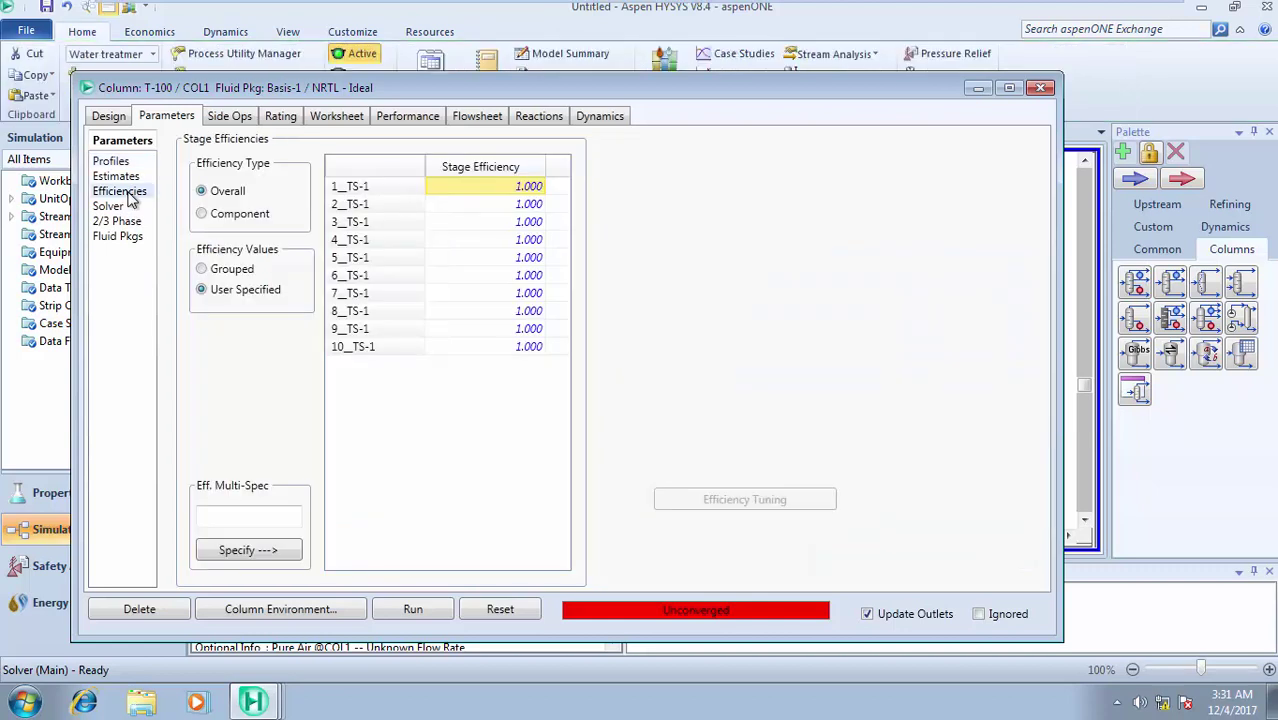
Step: Enter 0.9 as the stage efficiency for stages 1 through 5
left_click(492, 188)
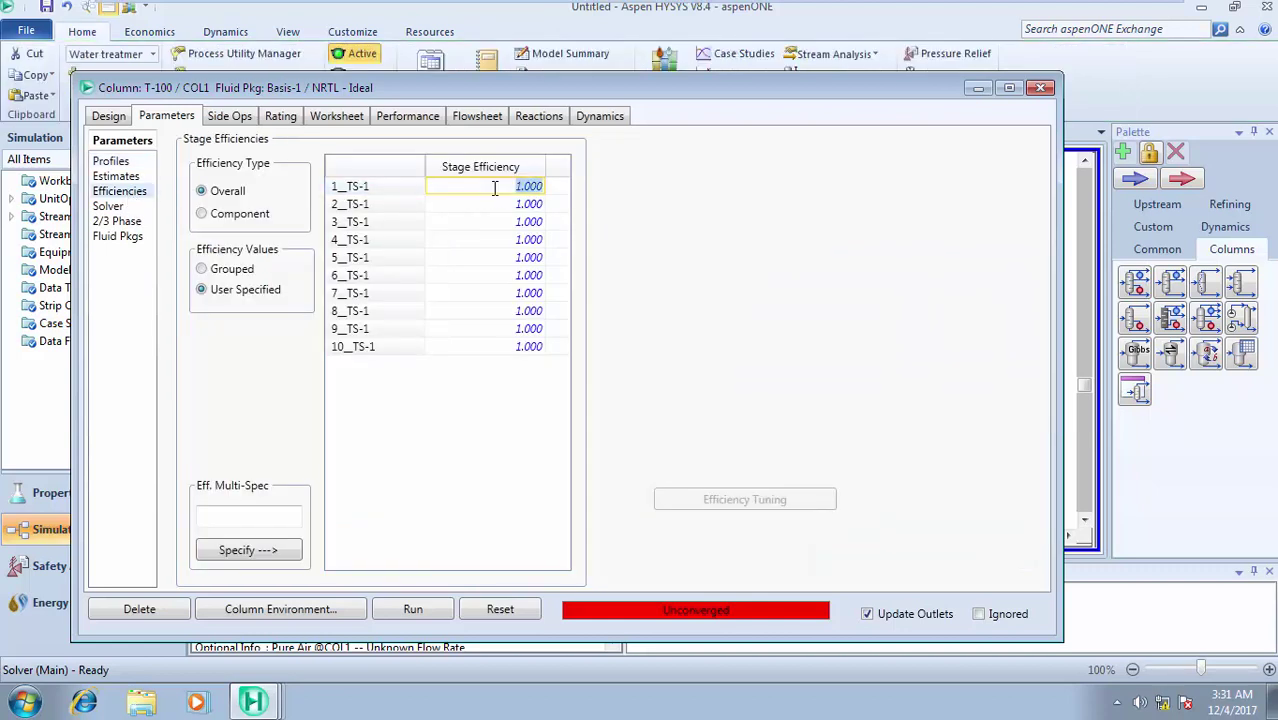
type("0.9")
key("Return")
left_click(510, 206)
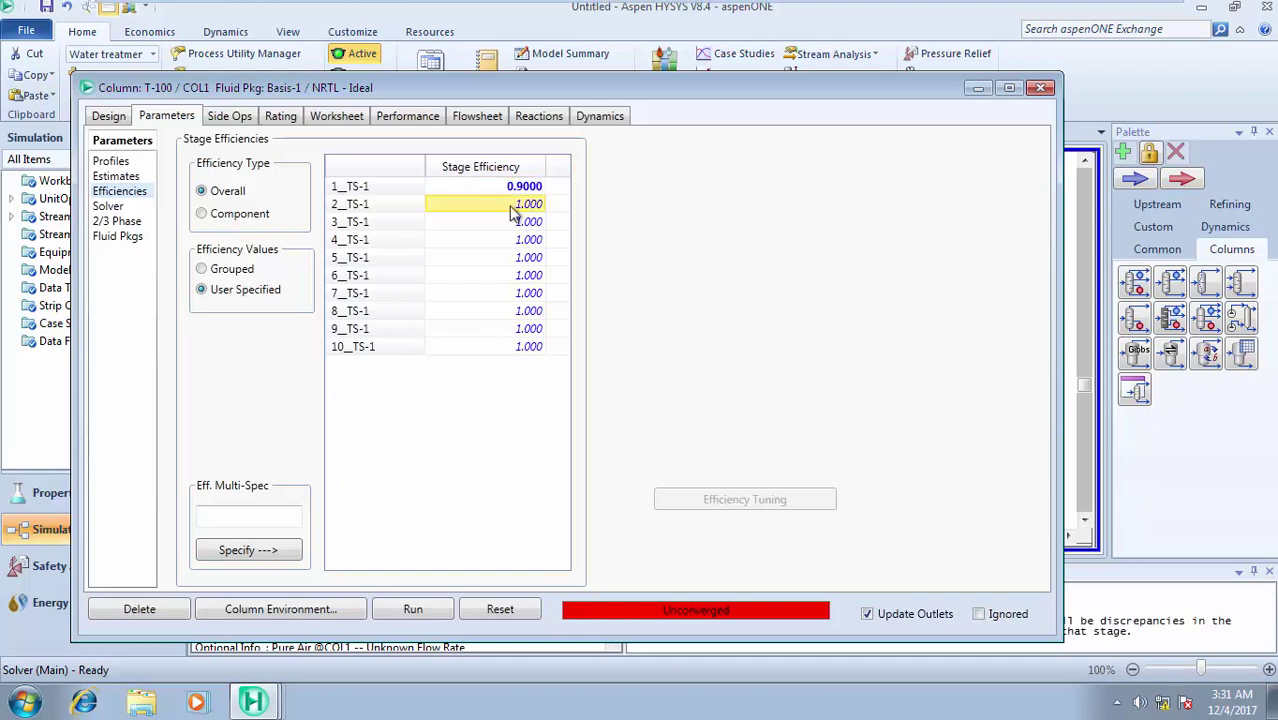
type("0")
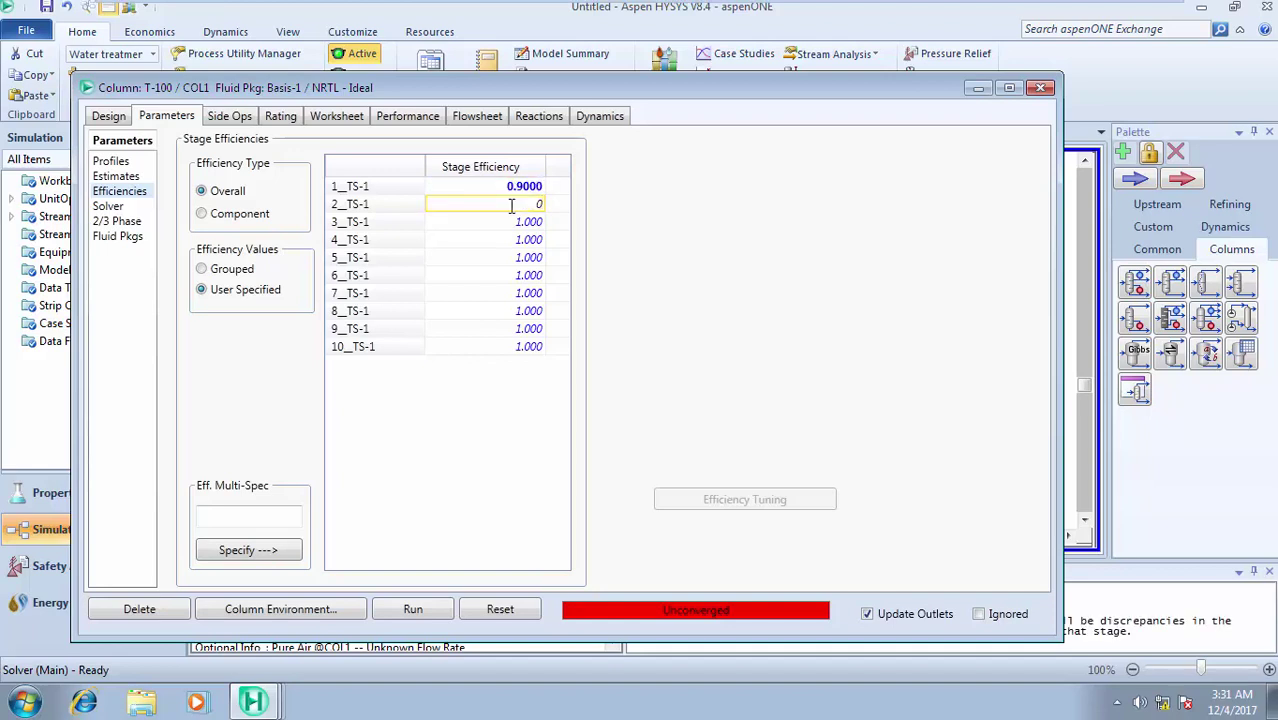
type(".9")
left_click(516, 223)
type("0.9")
left_click(514, 241)
Step: Enter 0.9 as the stage efficiency for stages 6 through 10
type("0.9")
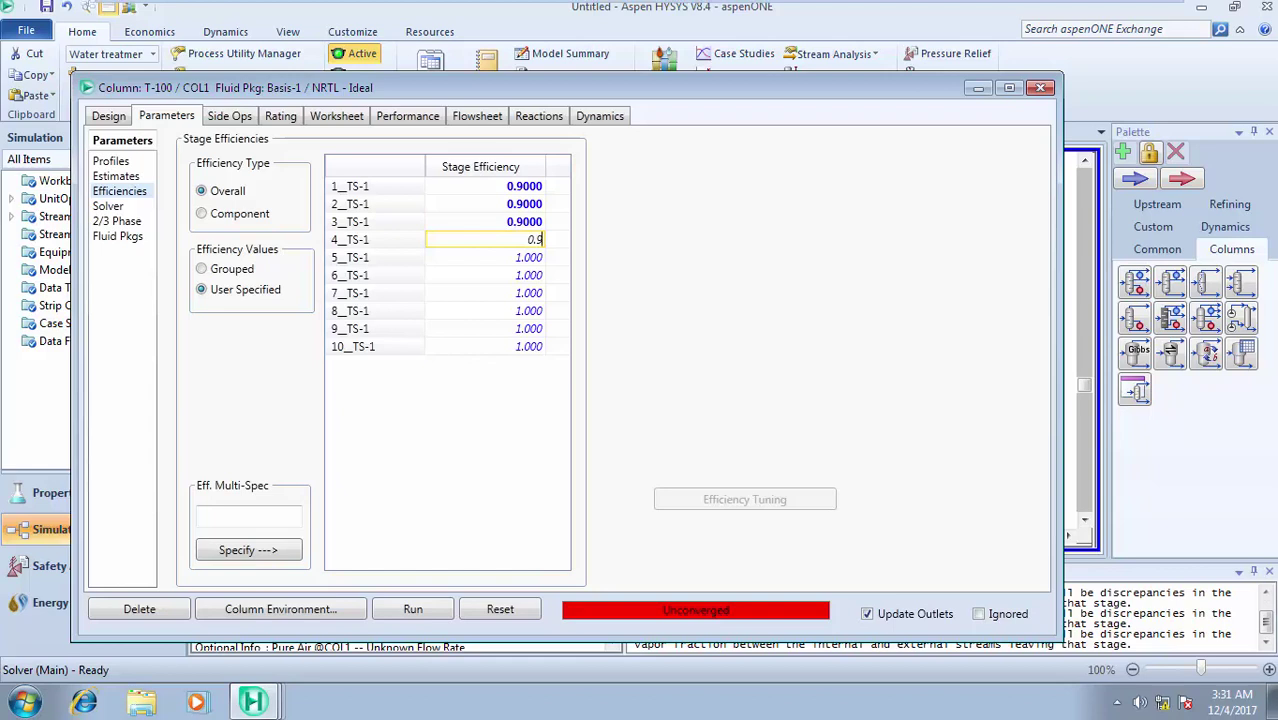
left_click(514, 257)
type("0")
type(".9")
left_click(516, 277)
type("0.9")
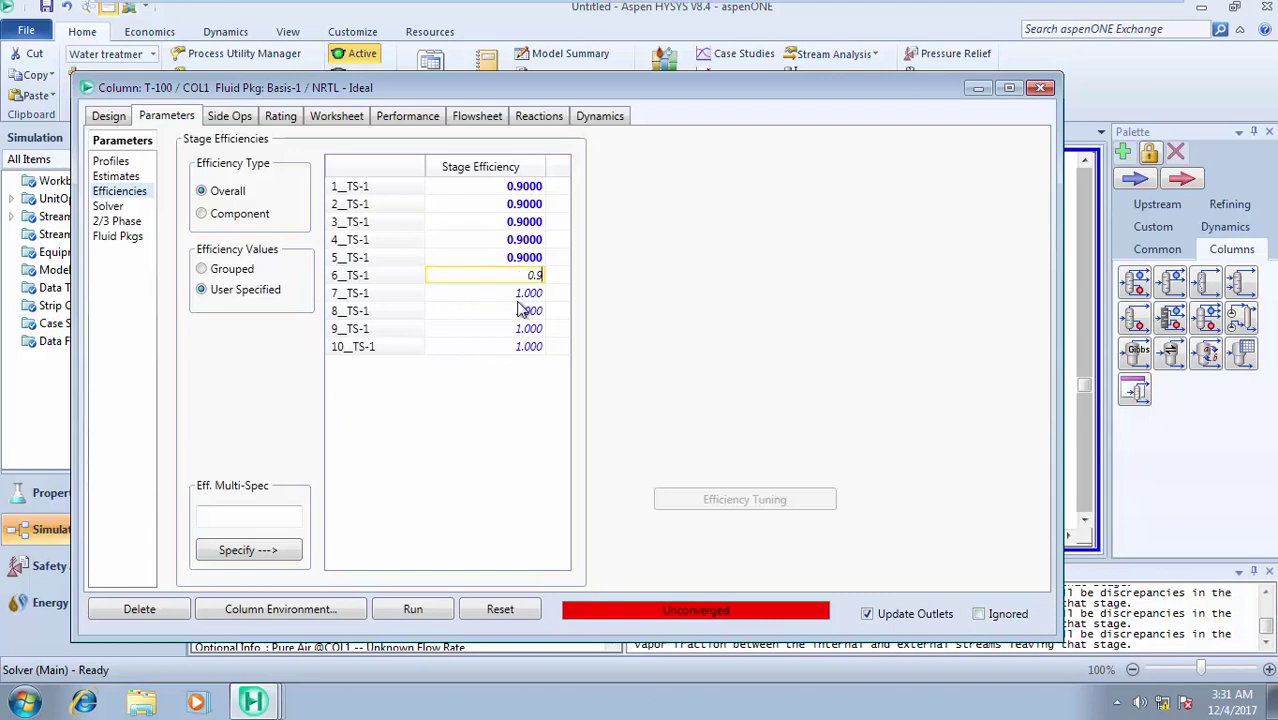
left_click(519, 298)
type("0.9")
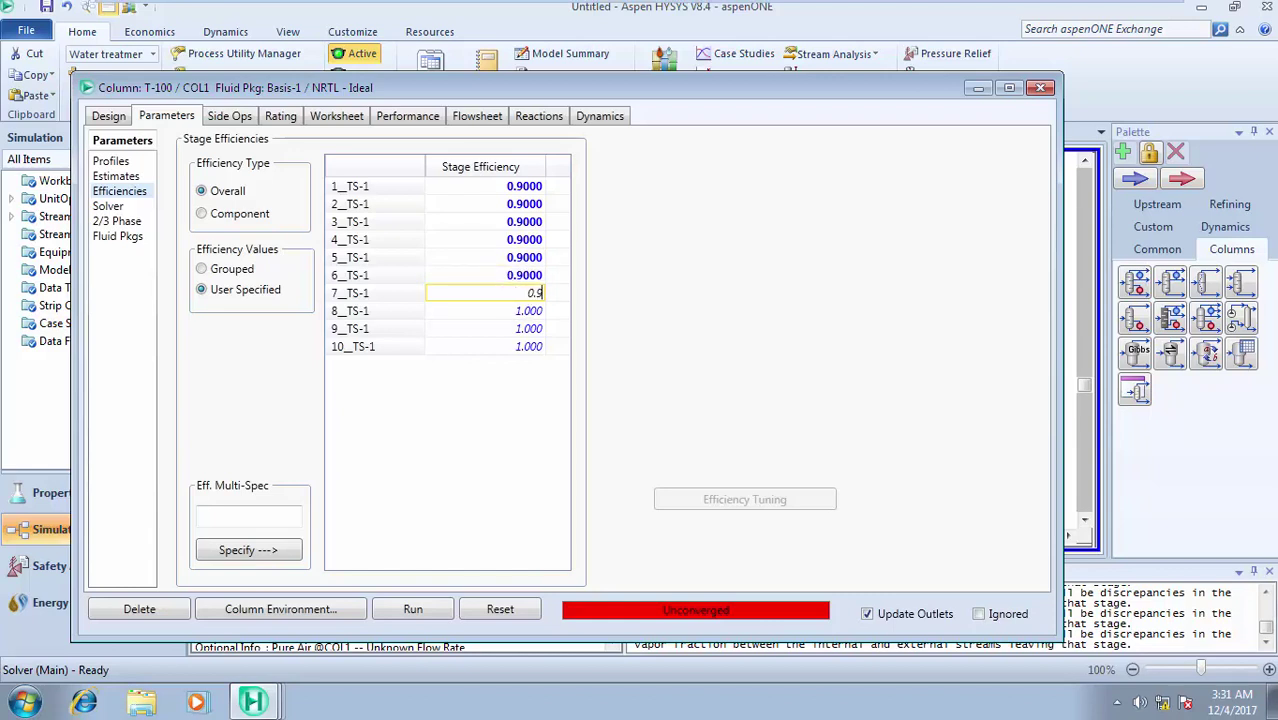
left_click(520, 311)
type("0.9")
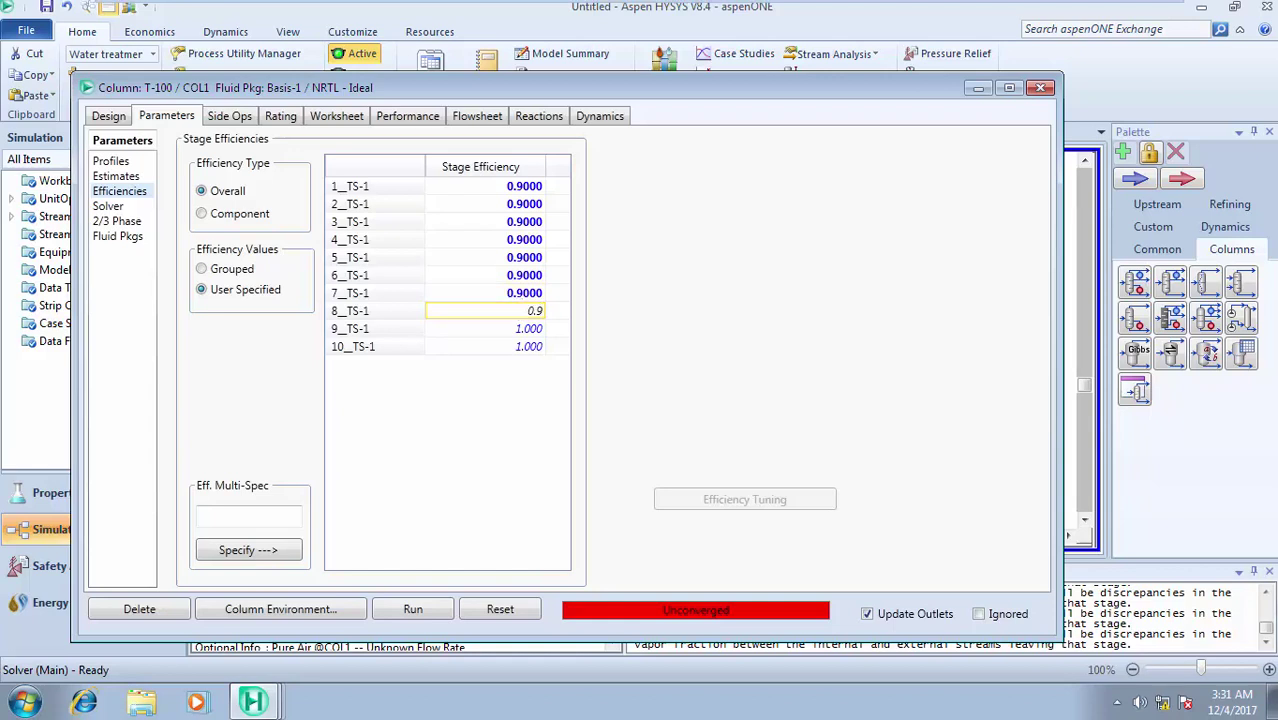
left_click(519, 335)
type("0.9")
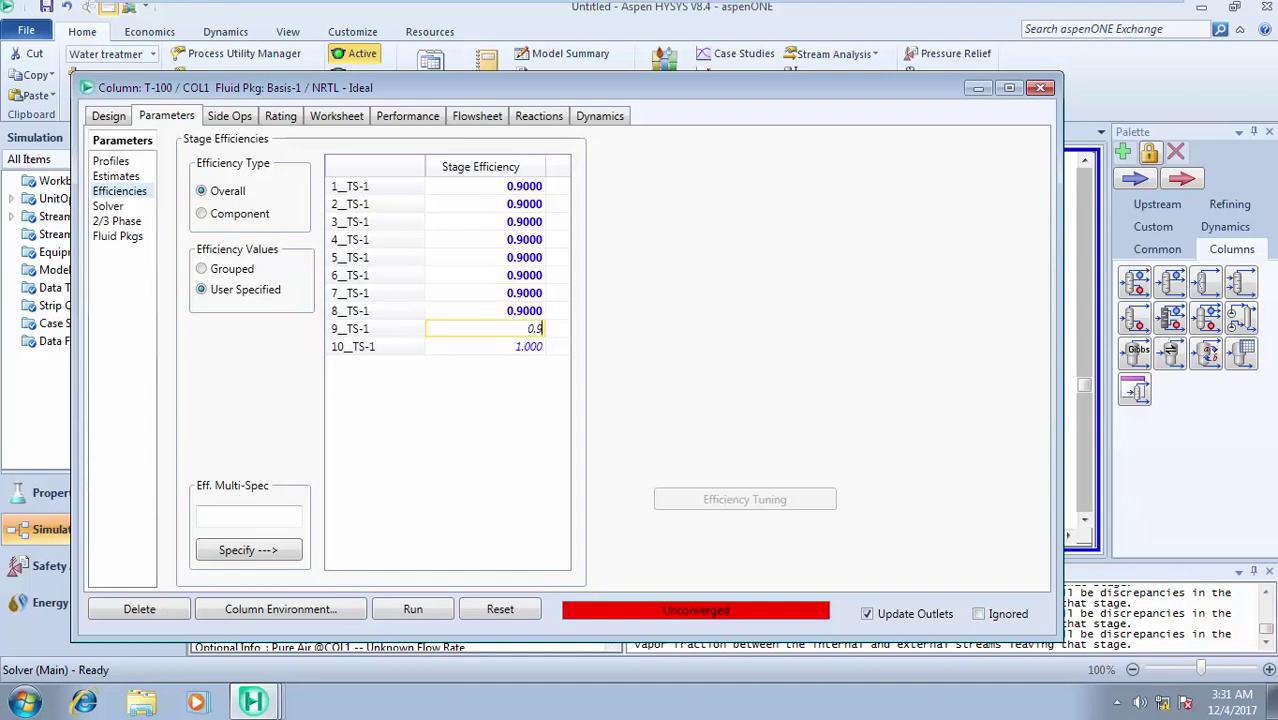
left_click(520, 346)
type("0")
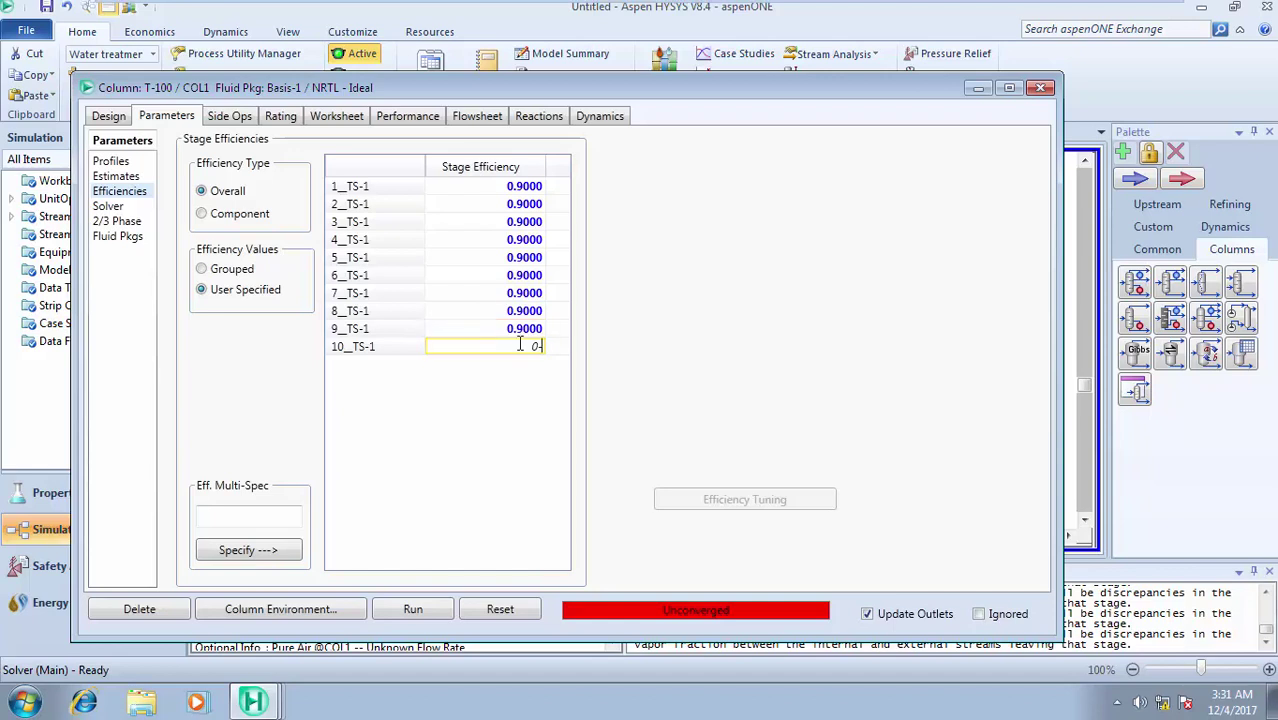
type(".9")
left_click(491, 296)
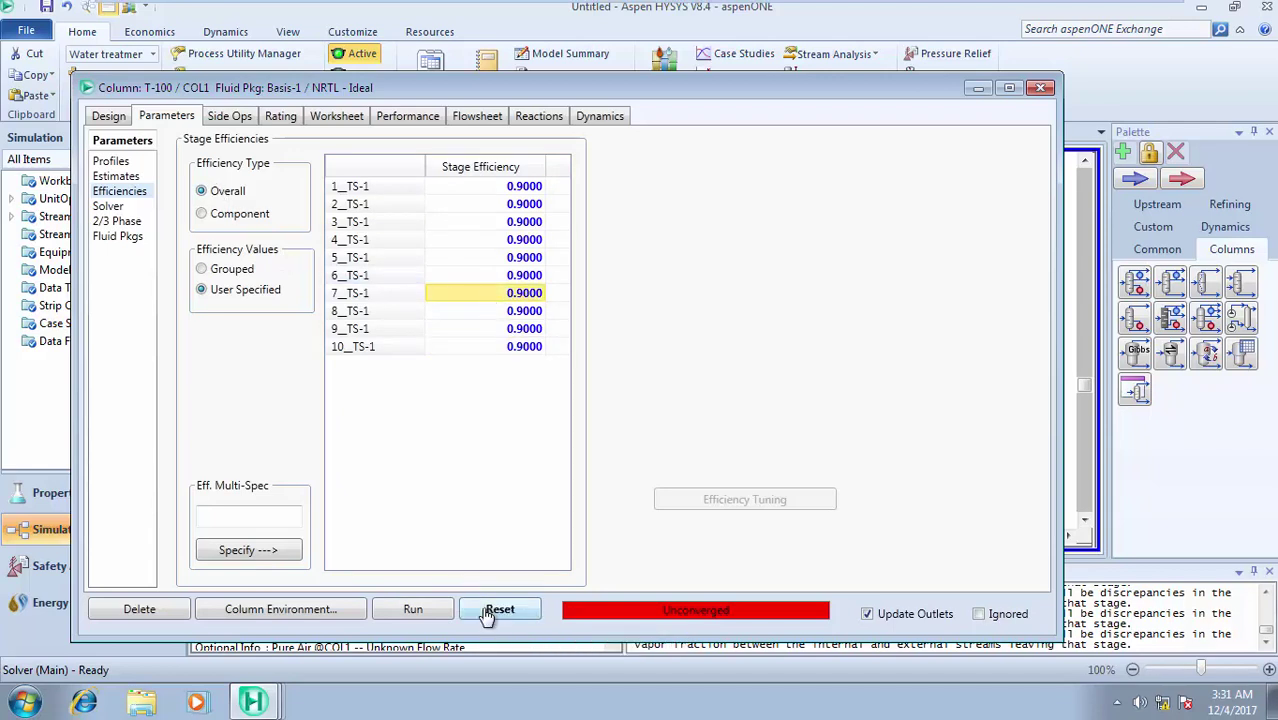
Step: Run T-100 with the 0.9 efficiencies, check its Specs page, and return to Parameters
left_click(430, 614)
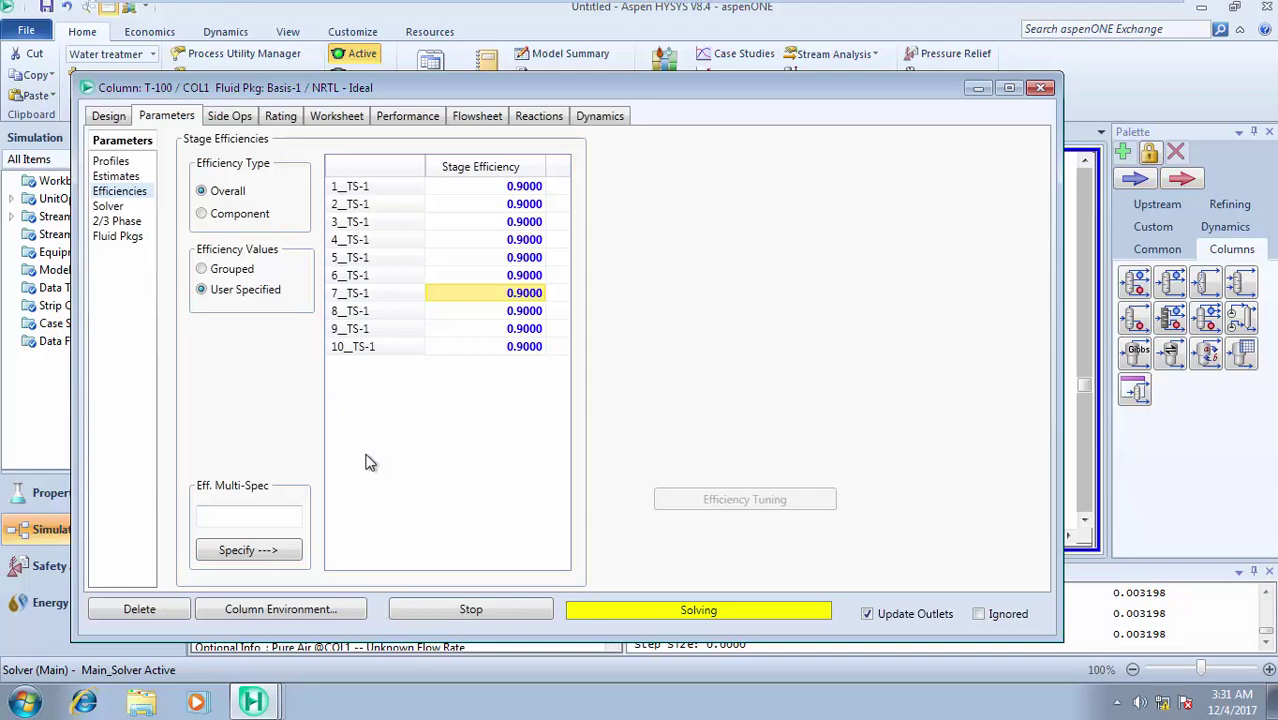
left_click(117, 119)
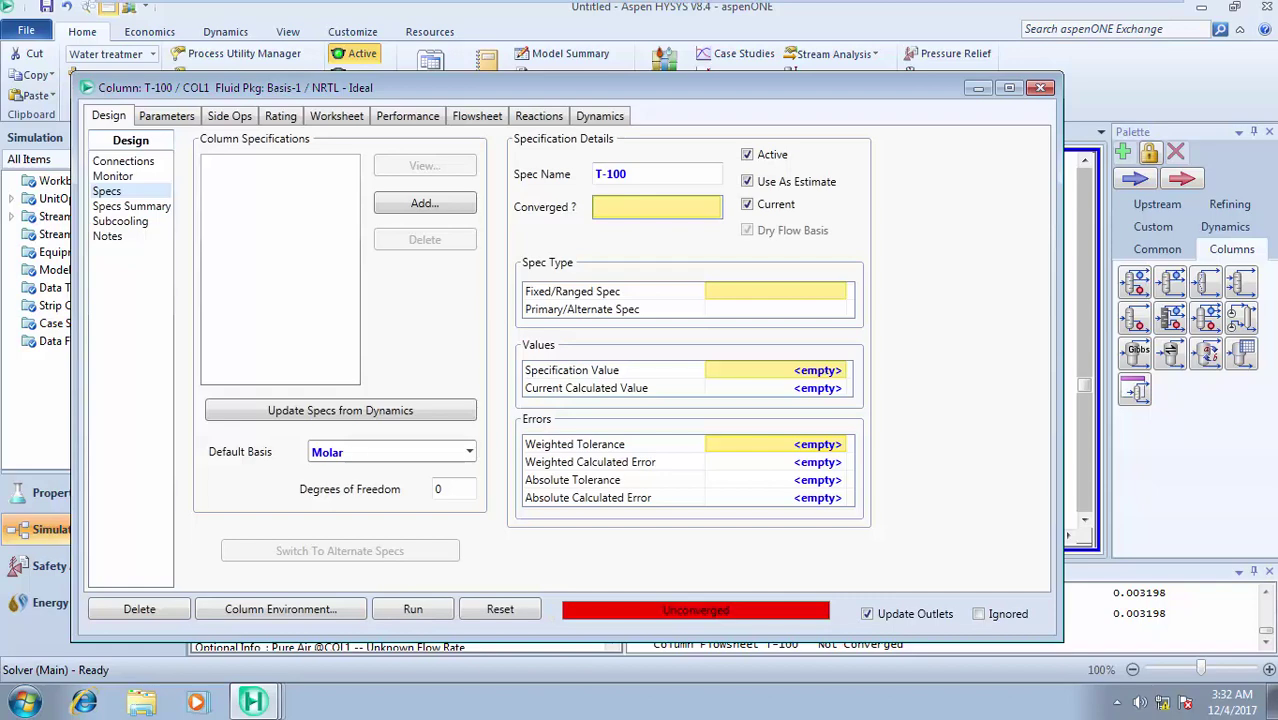
left_click(182, 120)
Step: Set the bottom-stage temperature estimate to 136.5 °C in Profiles and run the column
left_click(127, 163)
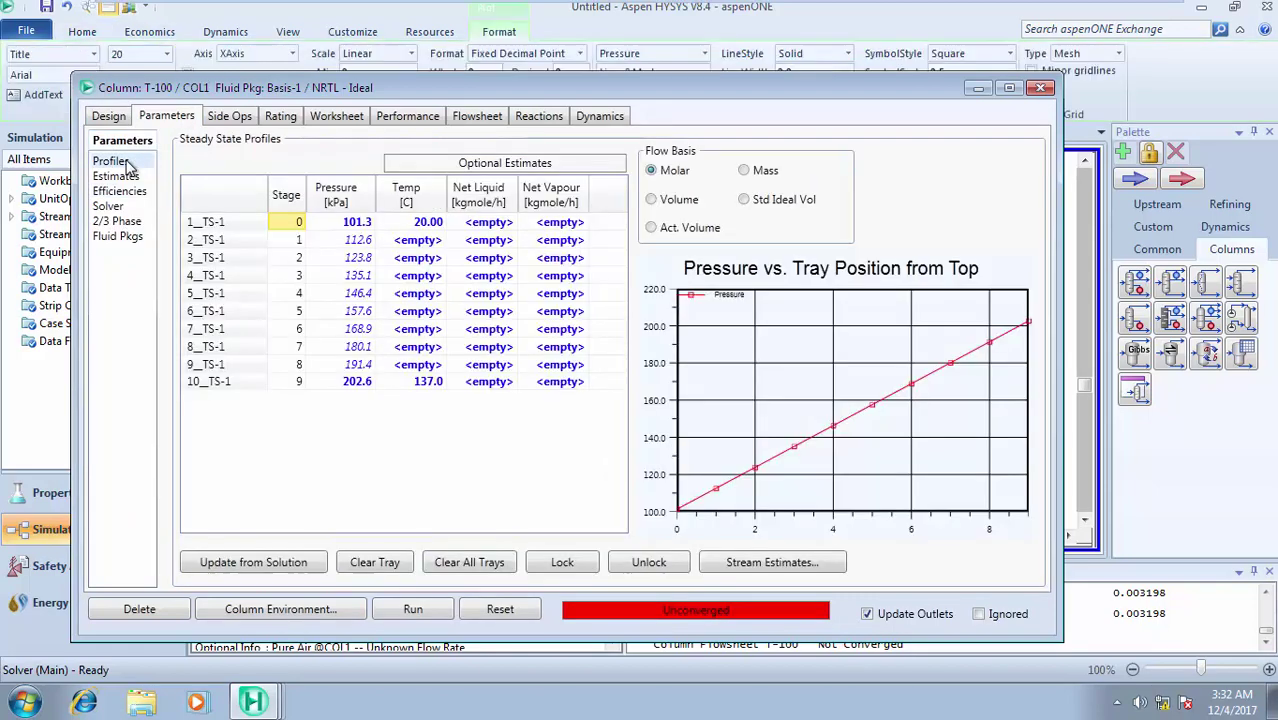
left_click(429, 389)
type("13")
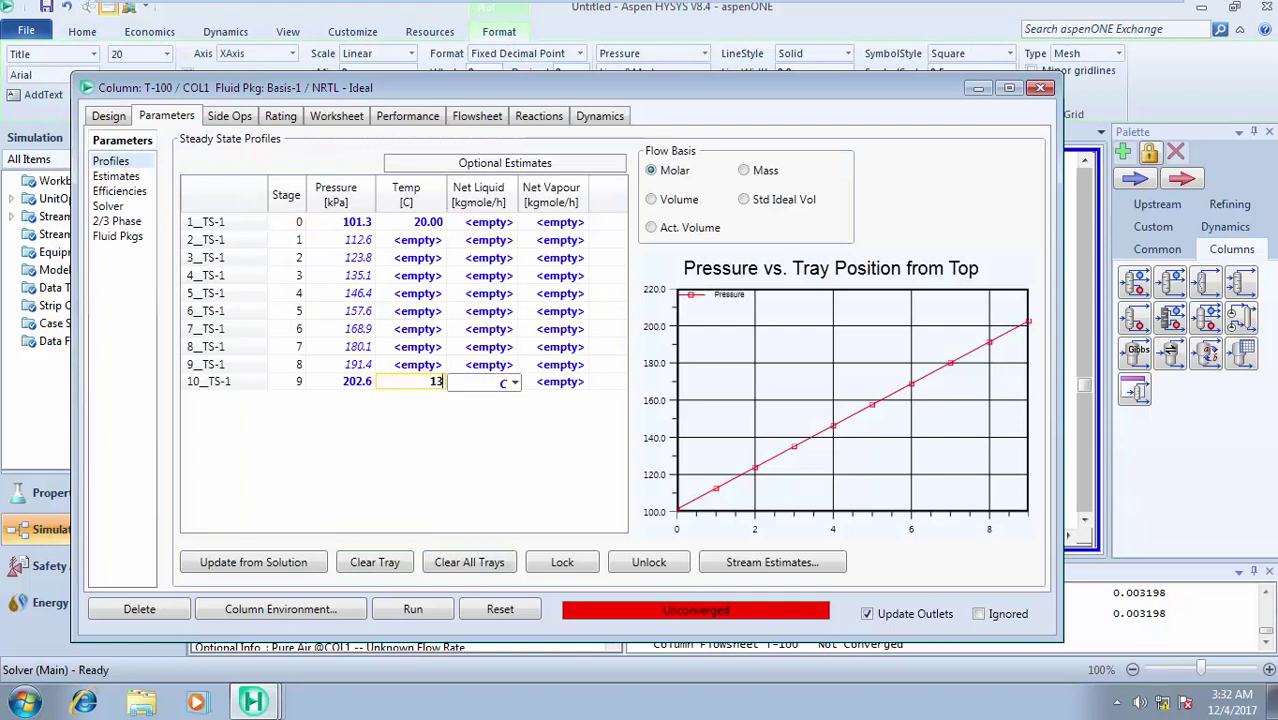
type("6.5")
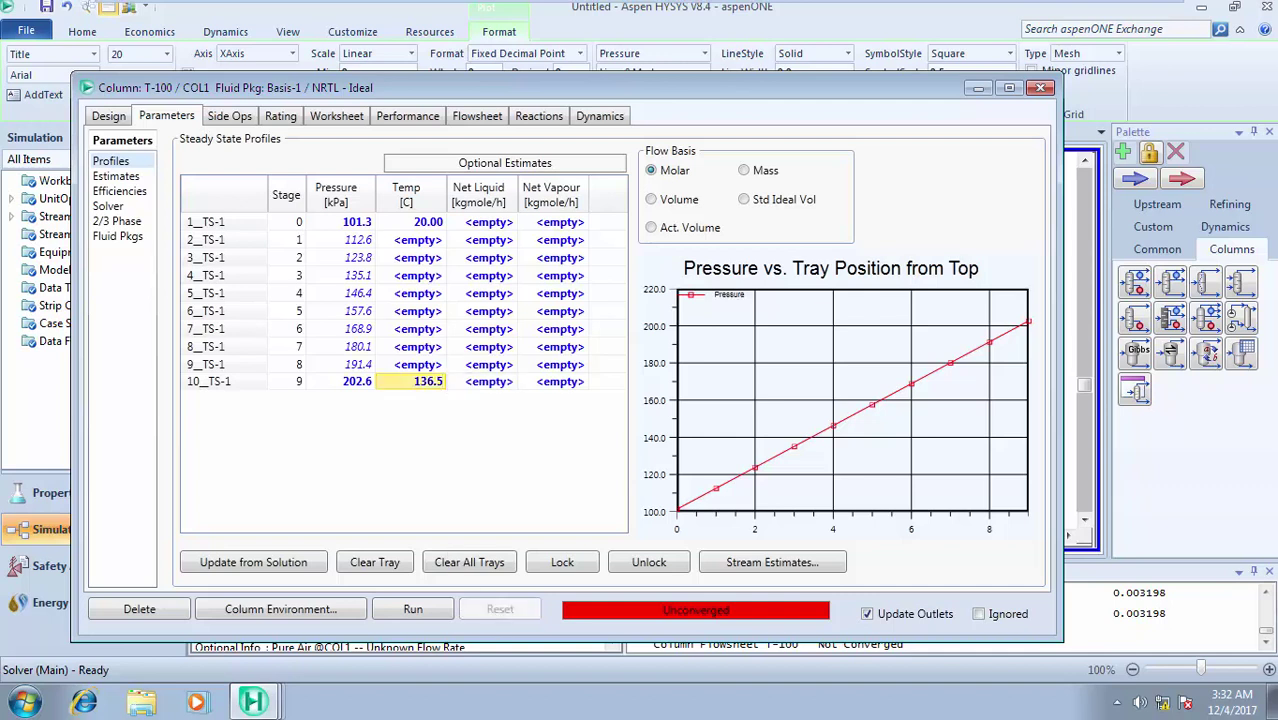
key("Return")
left_click(413, 612)
Step: Set the top-stage temperature estimate to 19 °C, then reset and rerun the column
left_click(430, 223)
type("19")
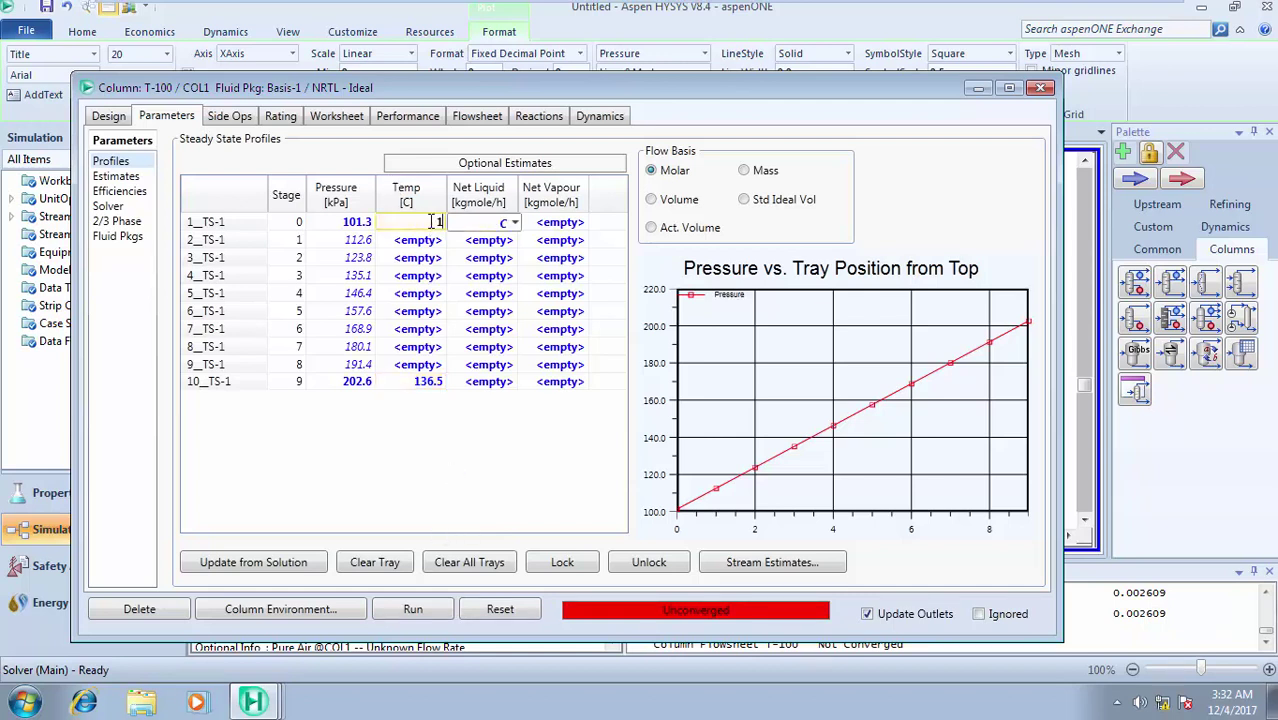
left_click(417, 293)
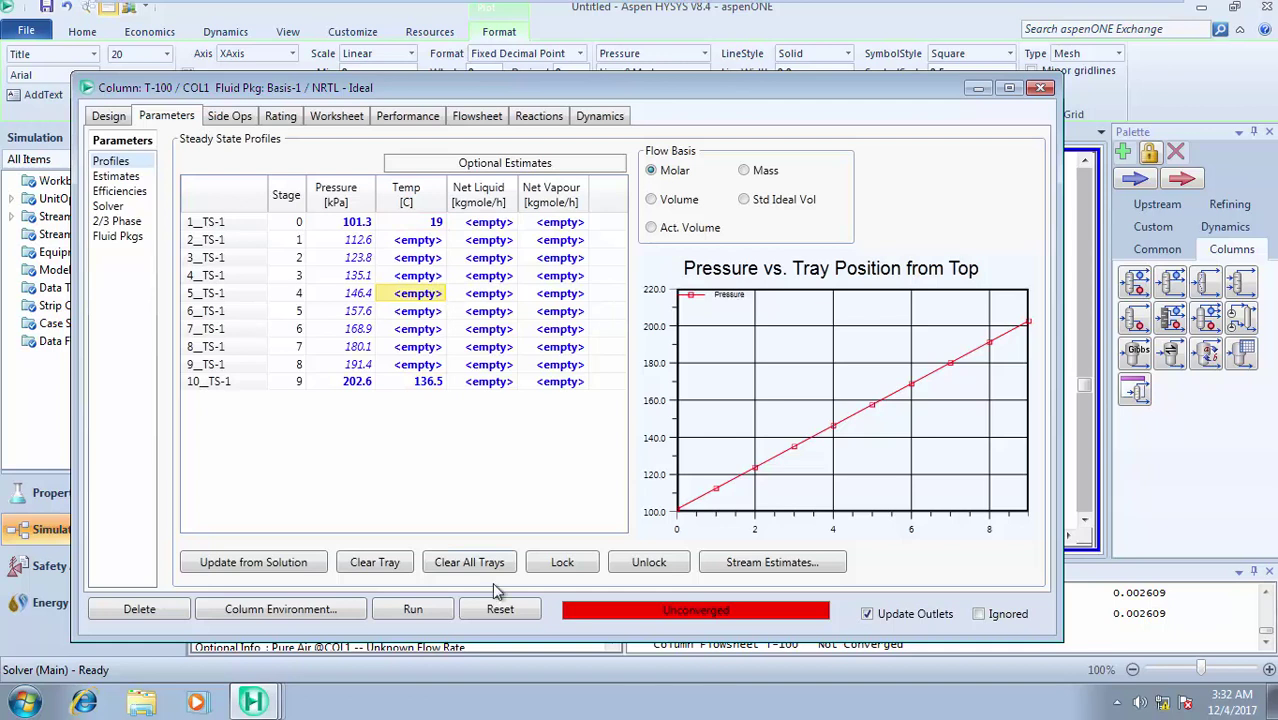
left_click(500, 609)
left_click(415, 609)
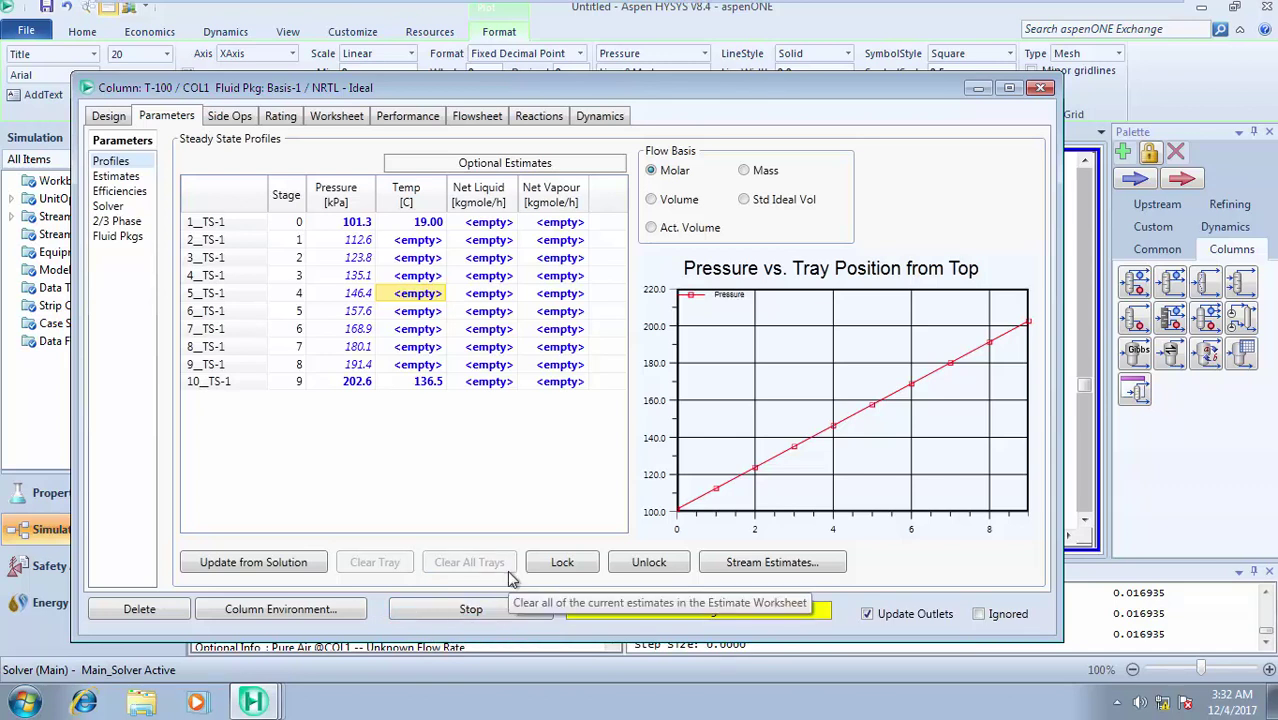
Step: Change the top-stage temperature estimate to 22 °C, then reset, rerun, and stop the unconverged solve
left_click(545, 614)
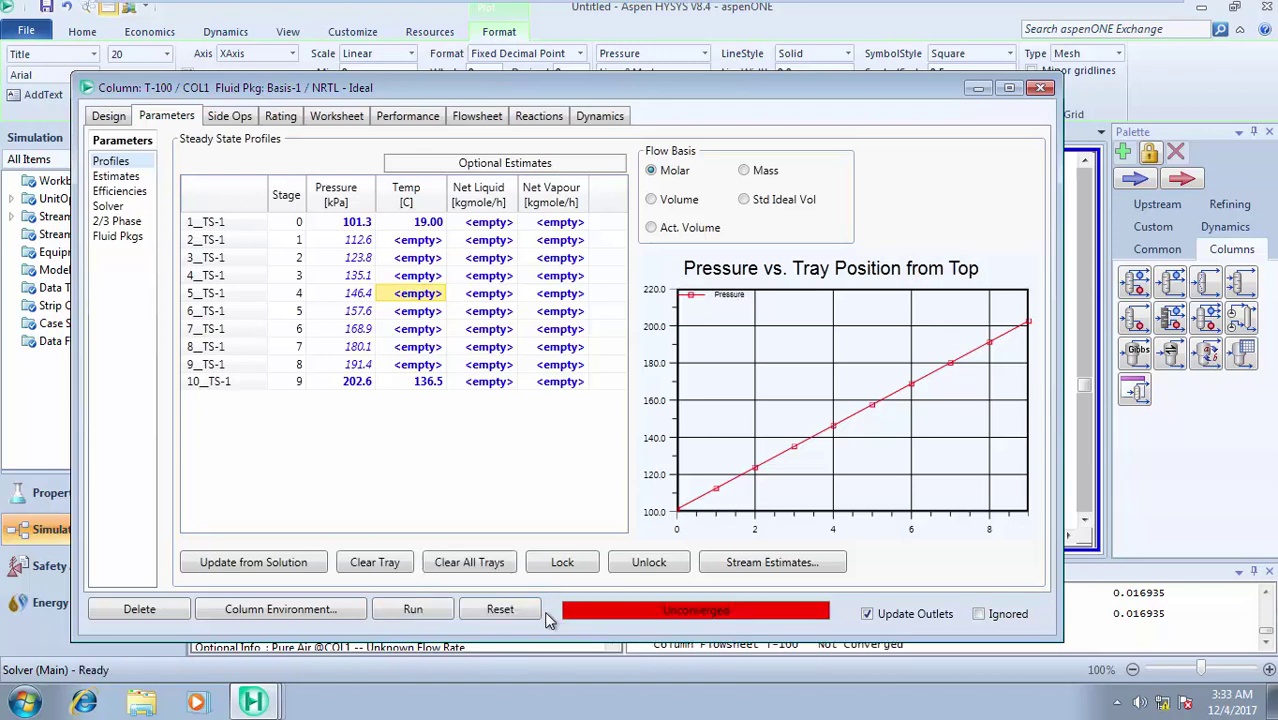
left_click(438, 226)
type("22")
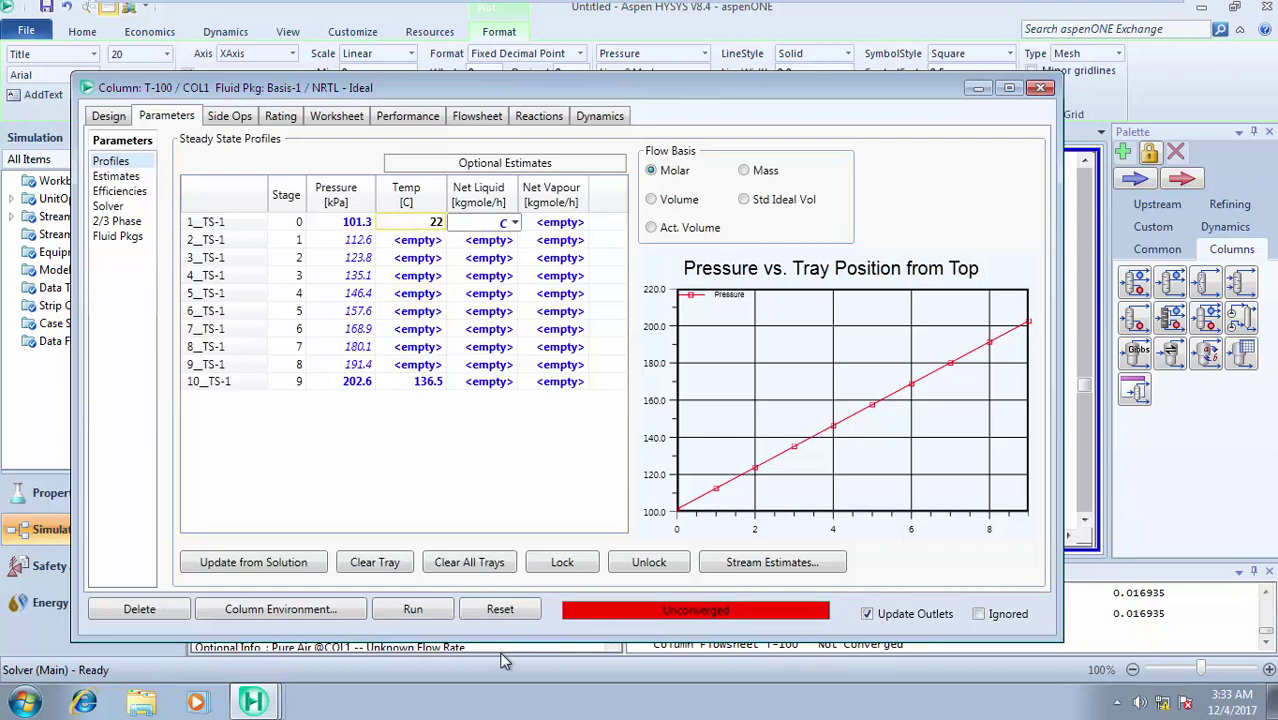
left_click(497, 612)
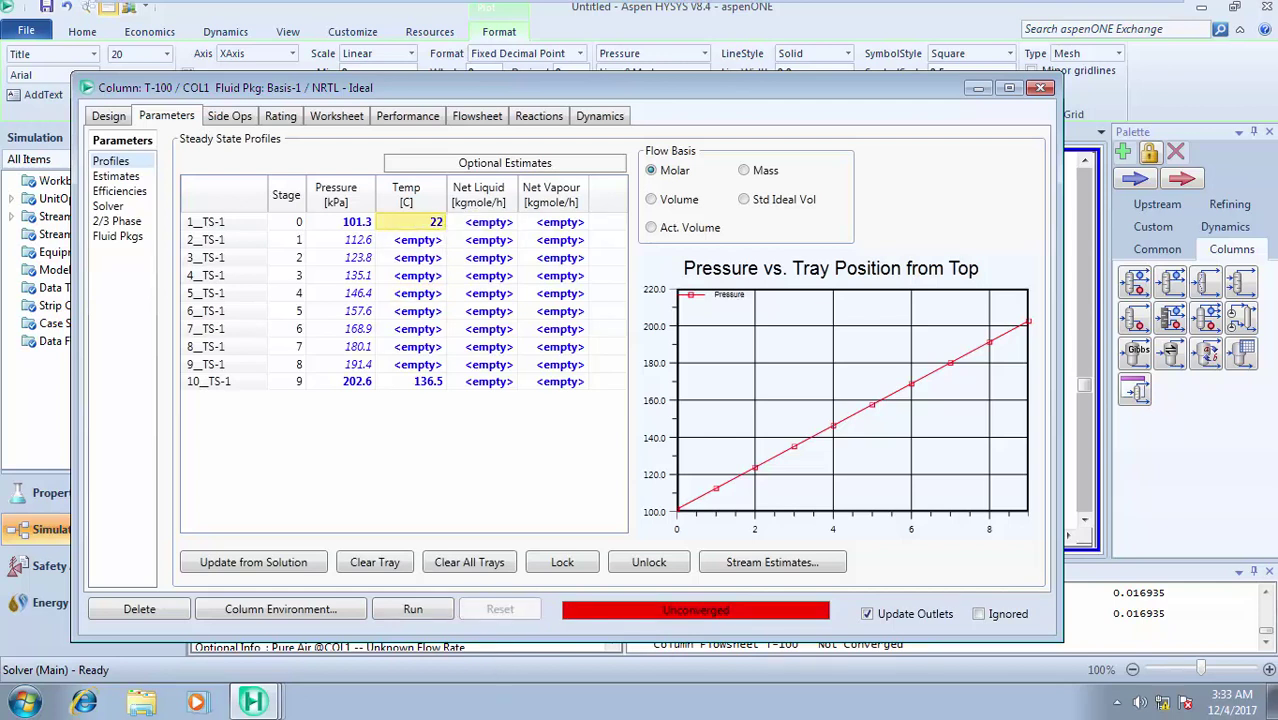
left_click(405, 612)
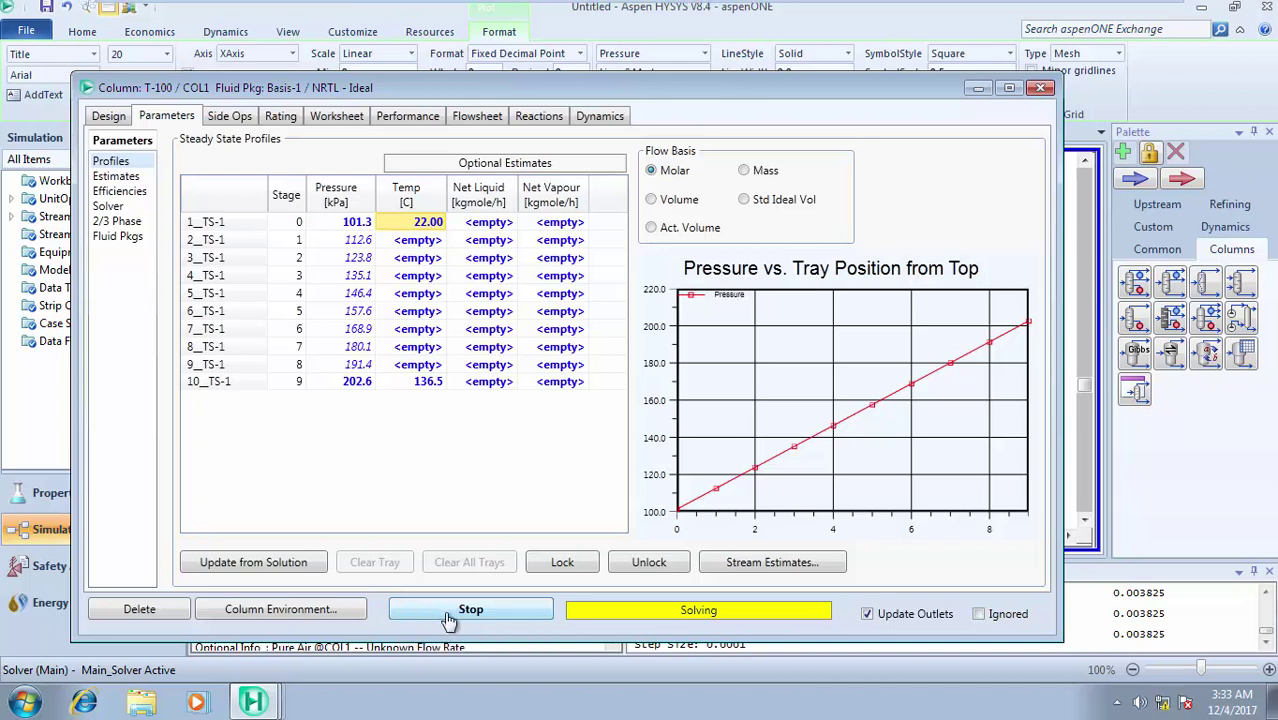
left_click(430, 614)
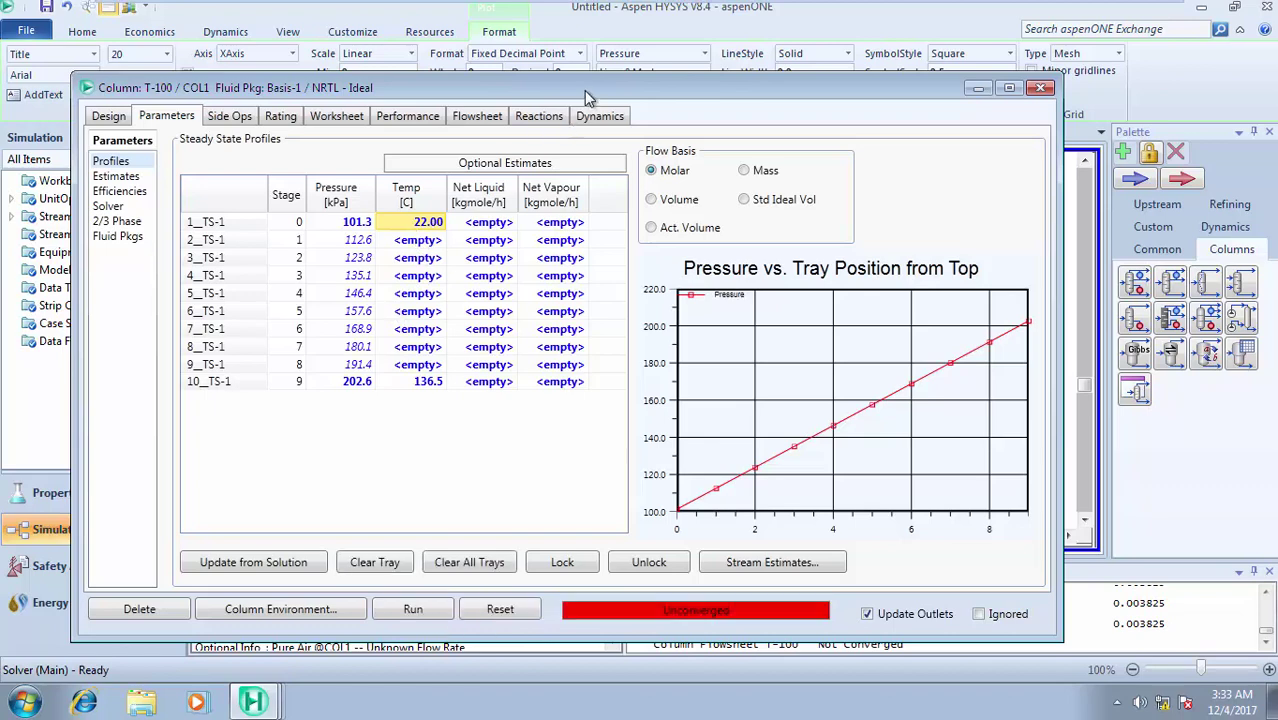
Step: Change the top-stage temperature estimate to 27 °C, run the column, and stop the unconverged solve
left_click_drag(584, 90, 533, 38)
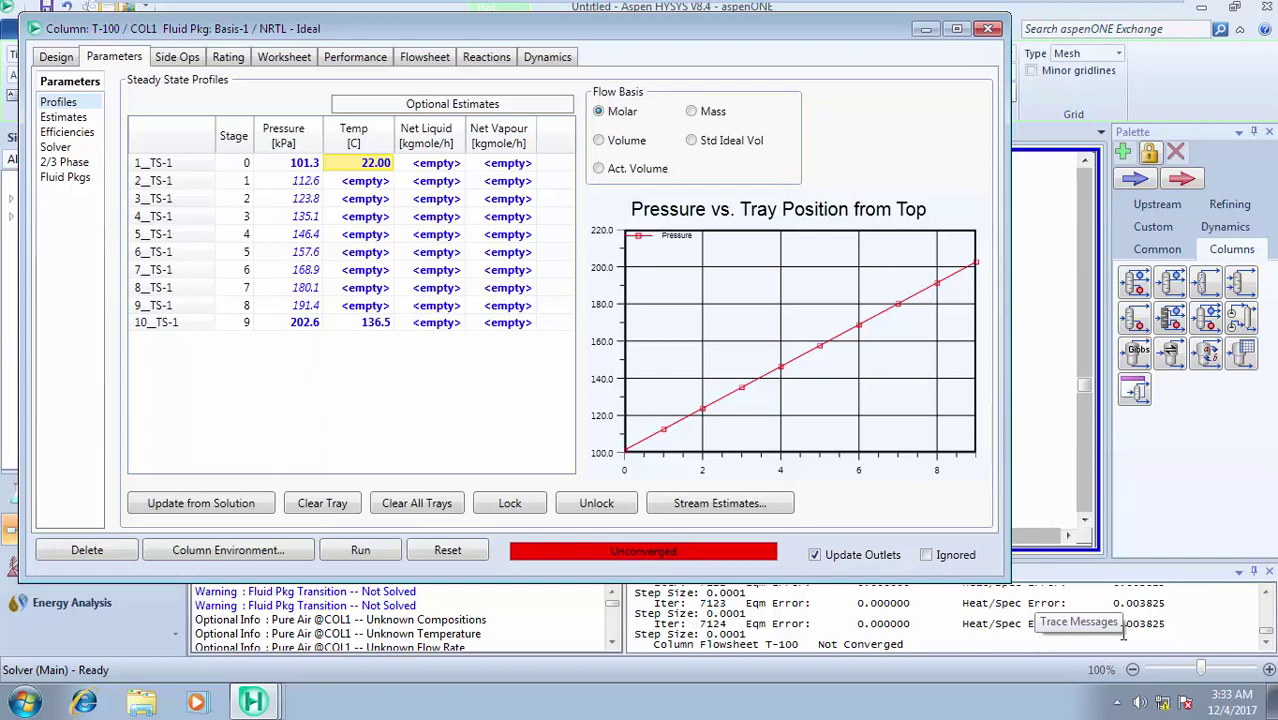
left_click(376, 165)
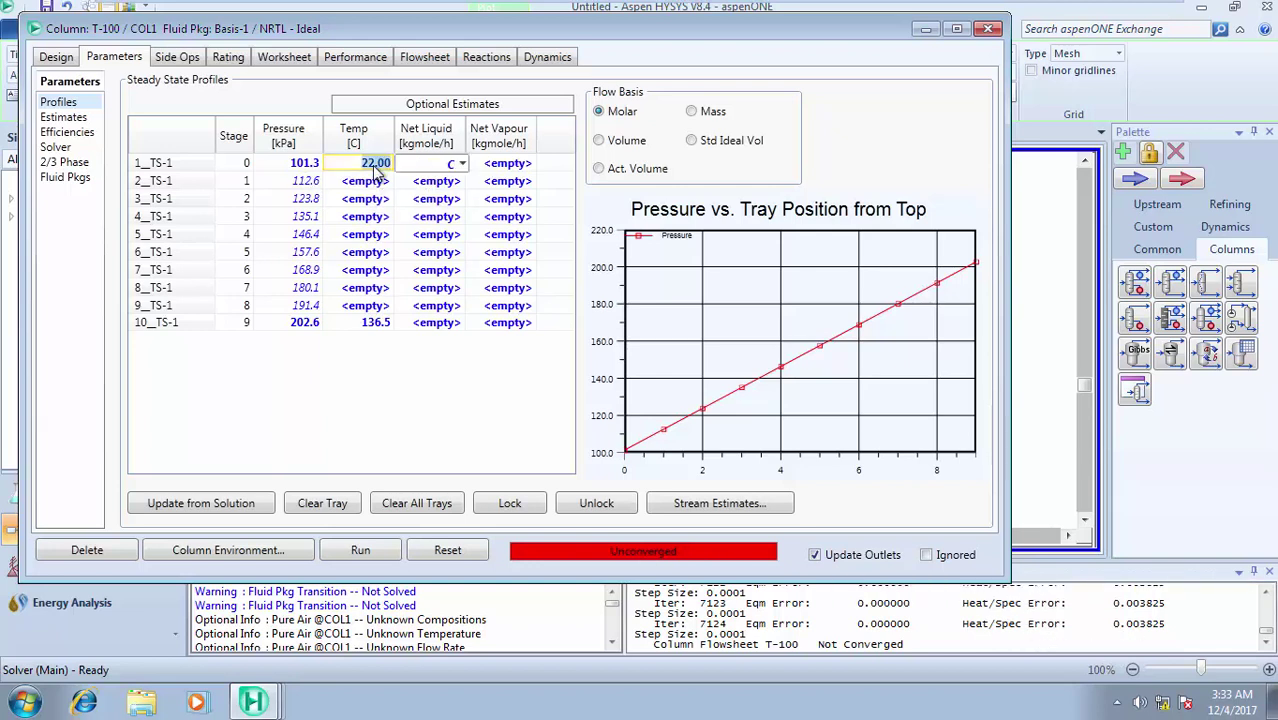
type("27")
left_click(362, 216)
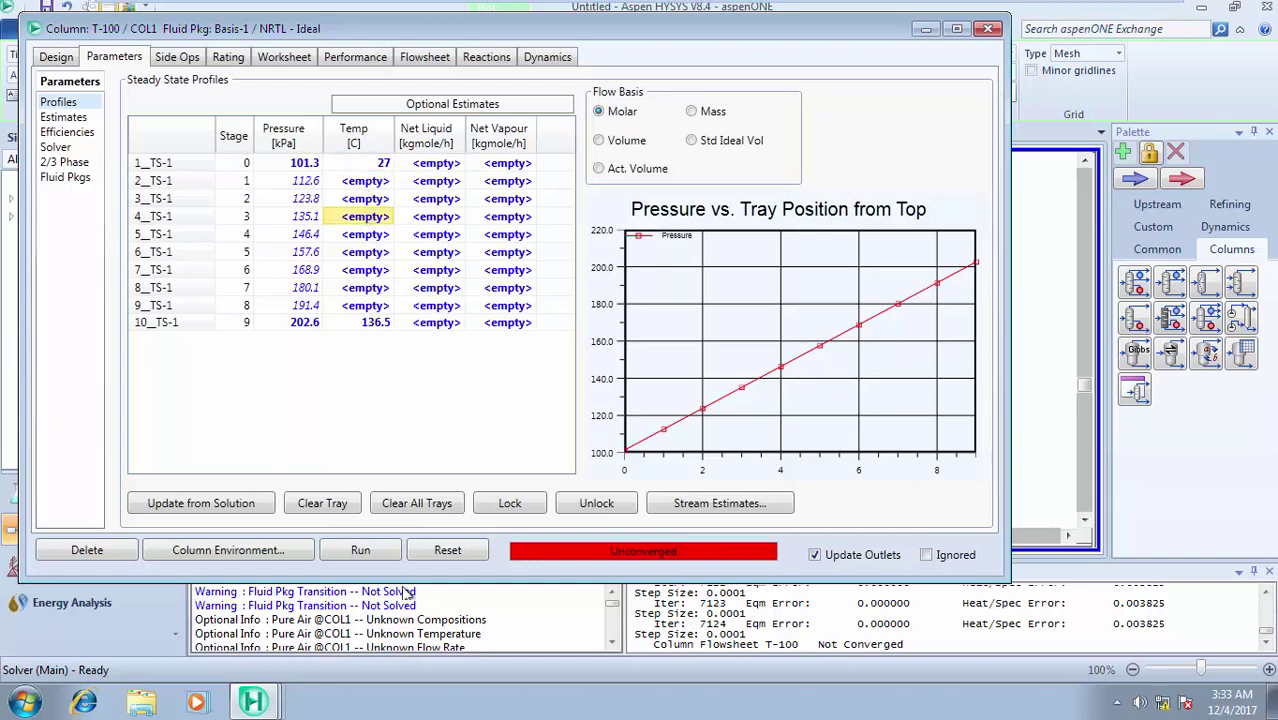
left_click(364, 550)
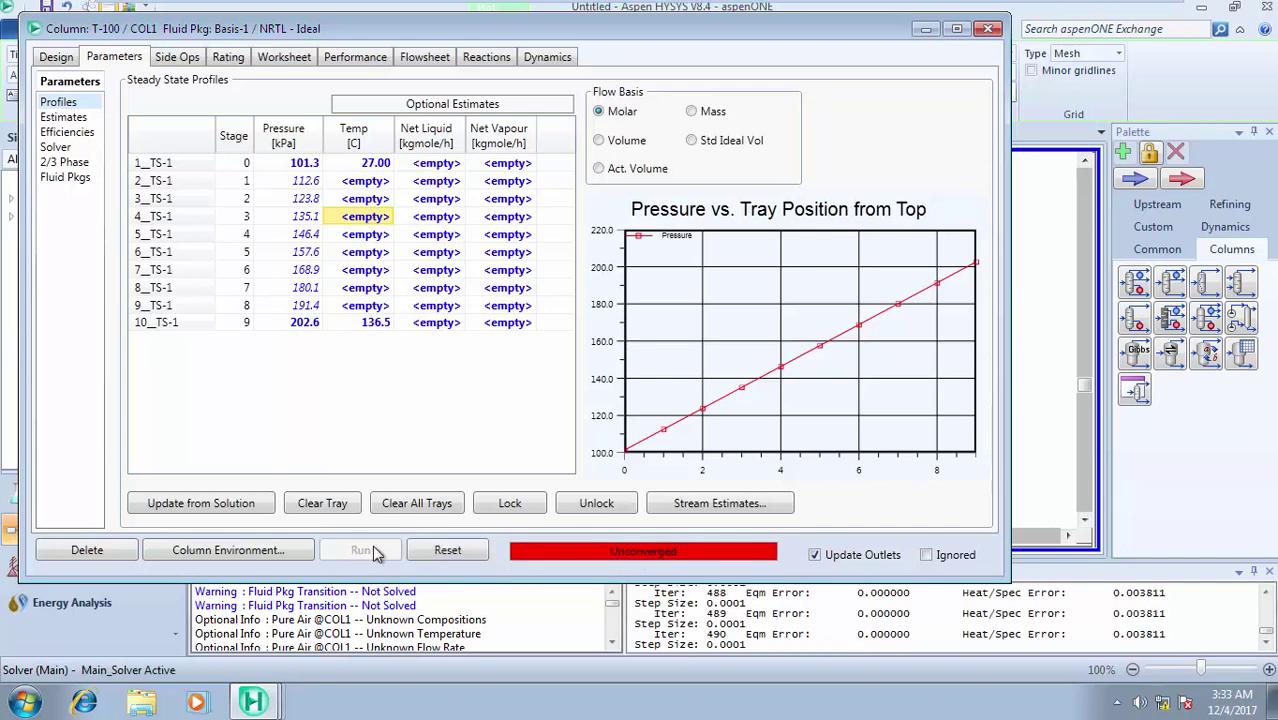
left_click(374, 551)
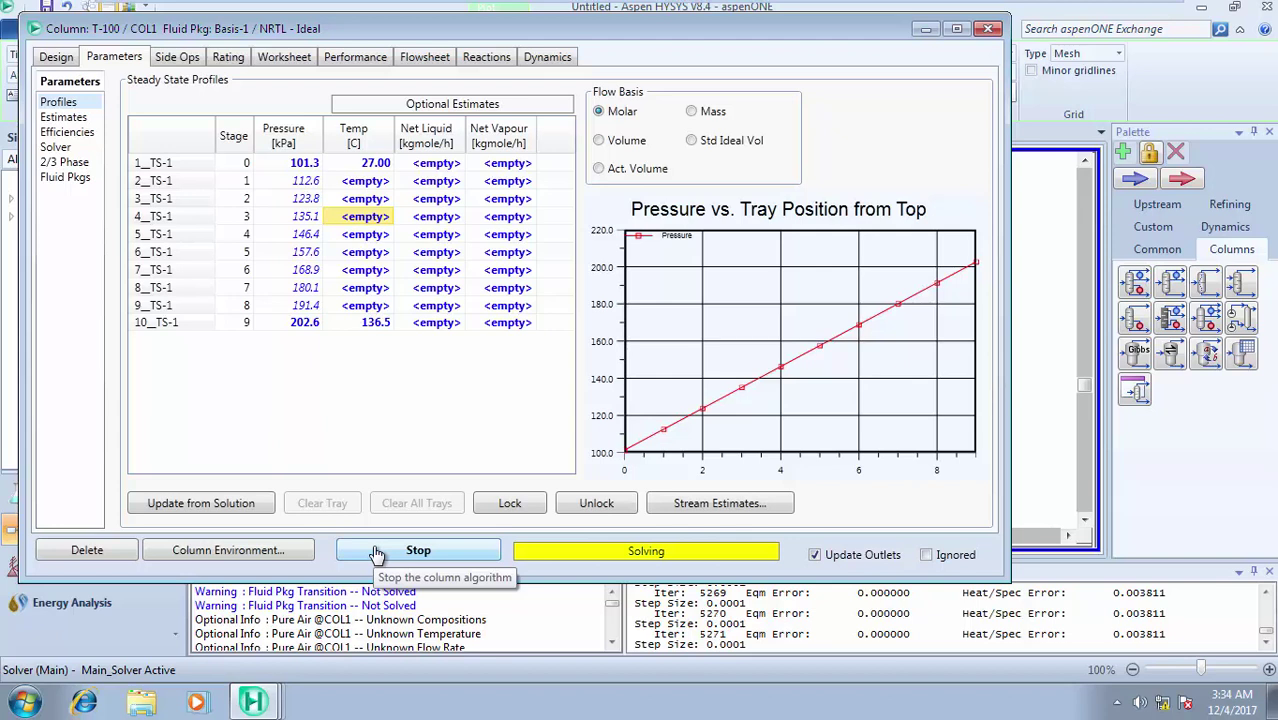
left_click(418, 551)
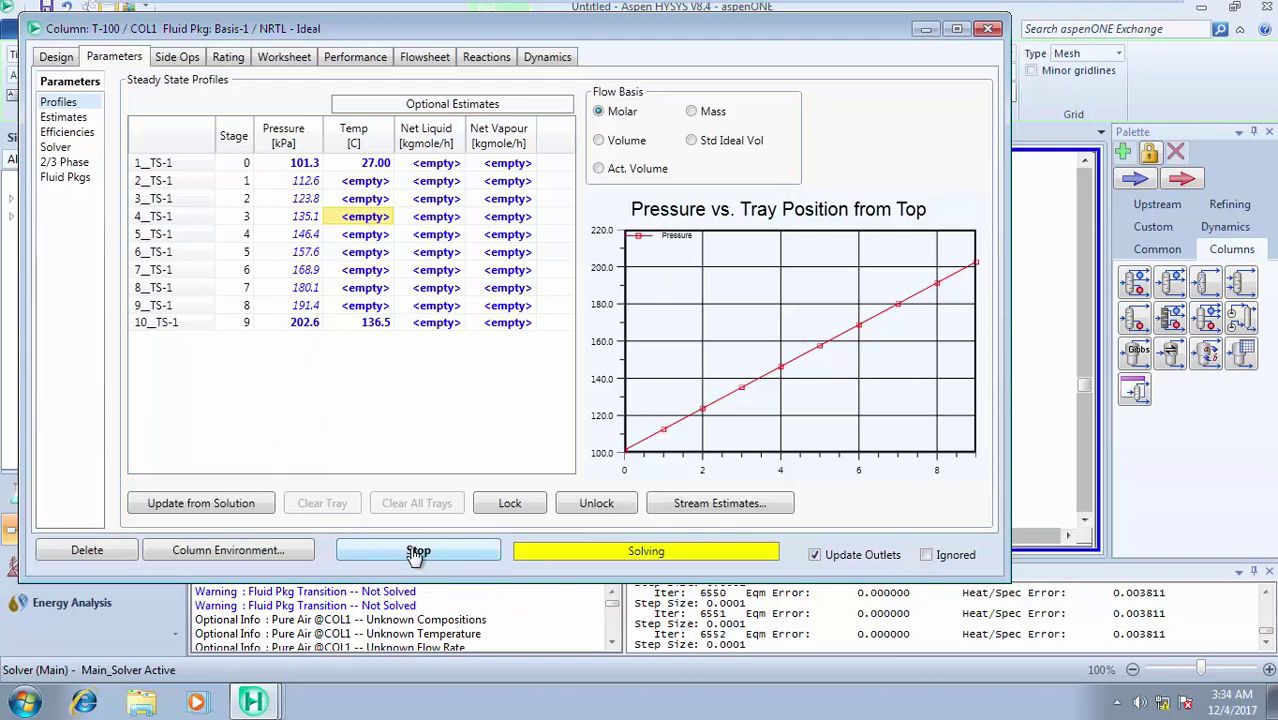
Step: Enter 30 °C as the top-stage temperature estimate, then reset and run T-100 to convergence
left_click(362, 165)
type("3")
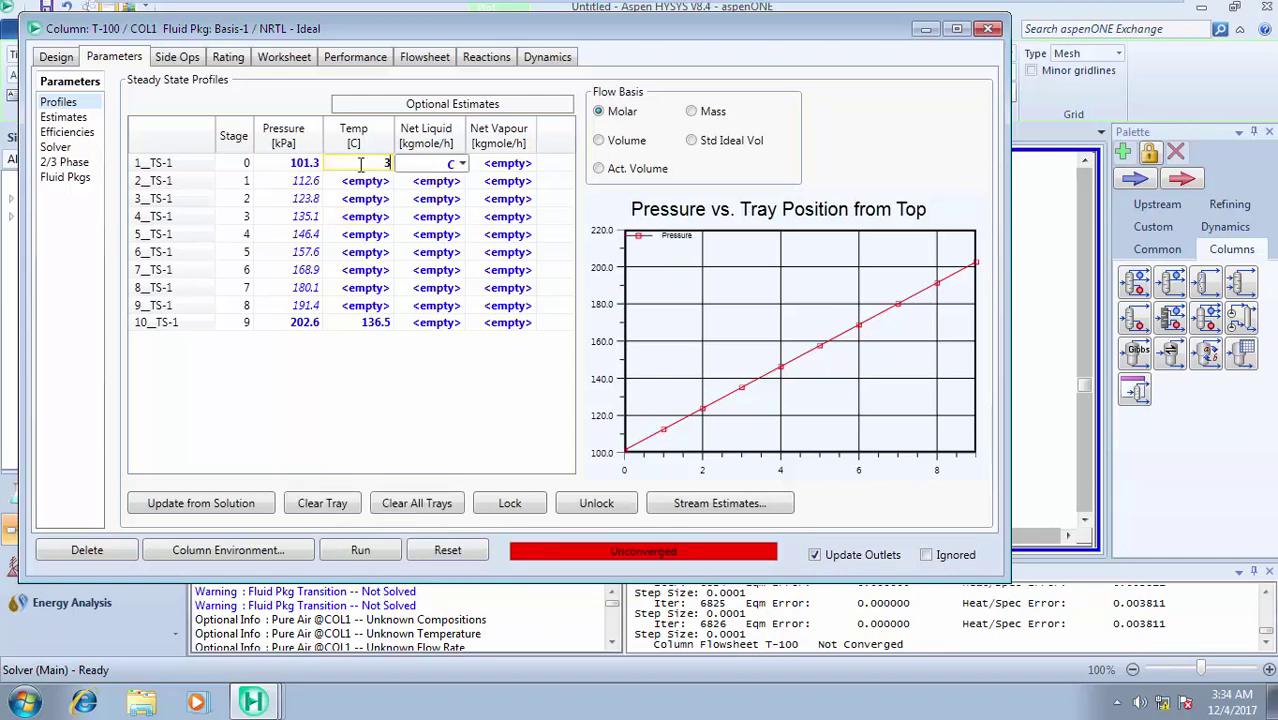
type("0")
left_click(368, 204)
left_click(462, 552)
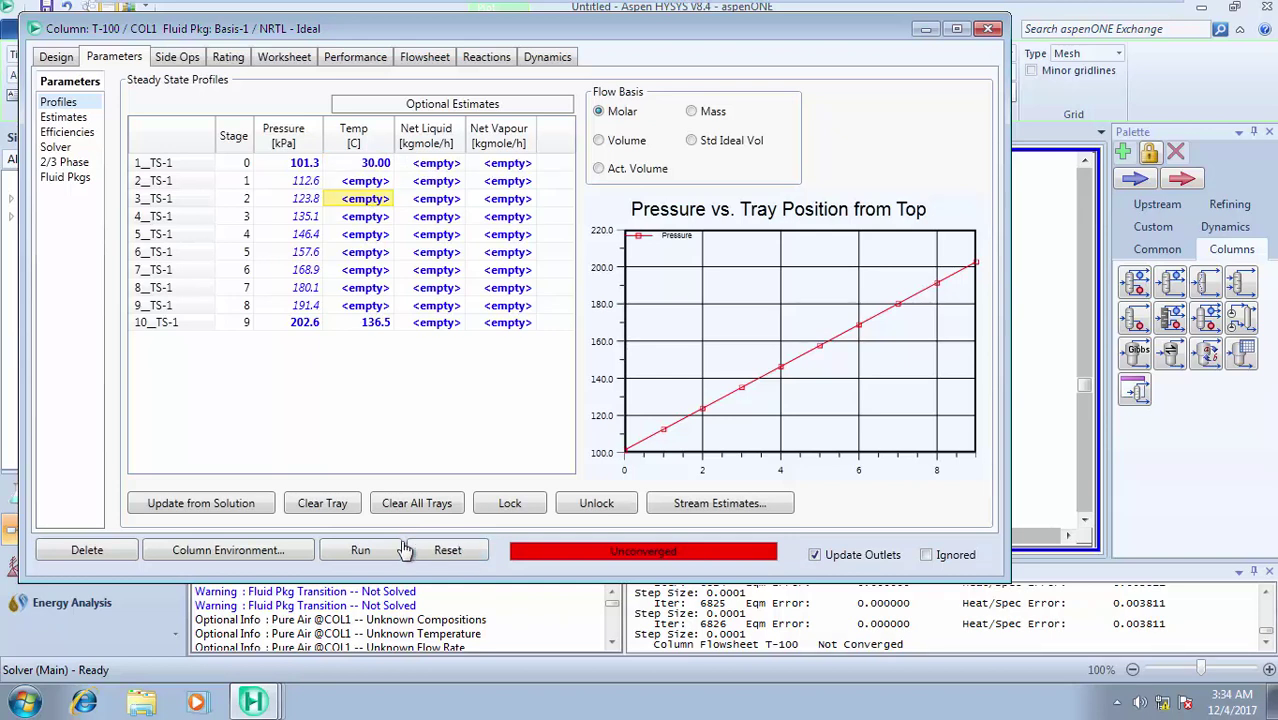
left_click(362, 551)
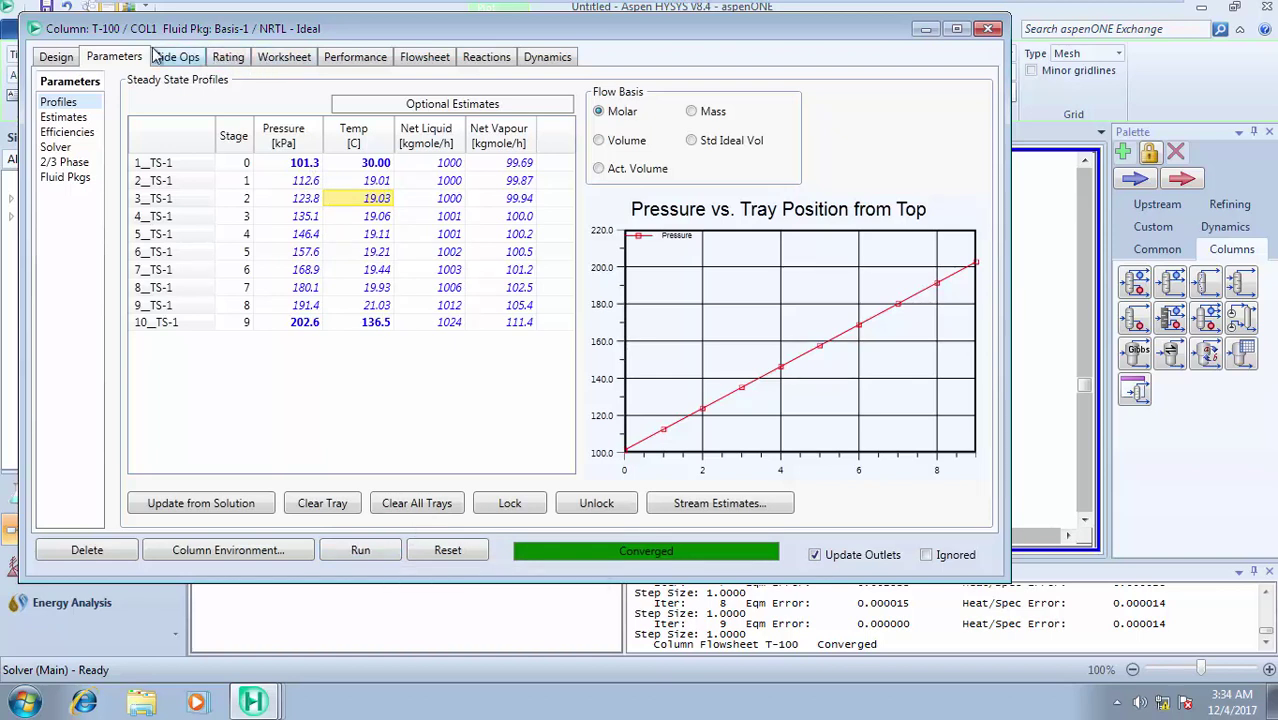
Step: Inspect T-100's worksheet Properties, PF Specs and Compositions, then open the Design specs page
left_click(297, 58)
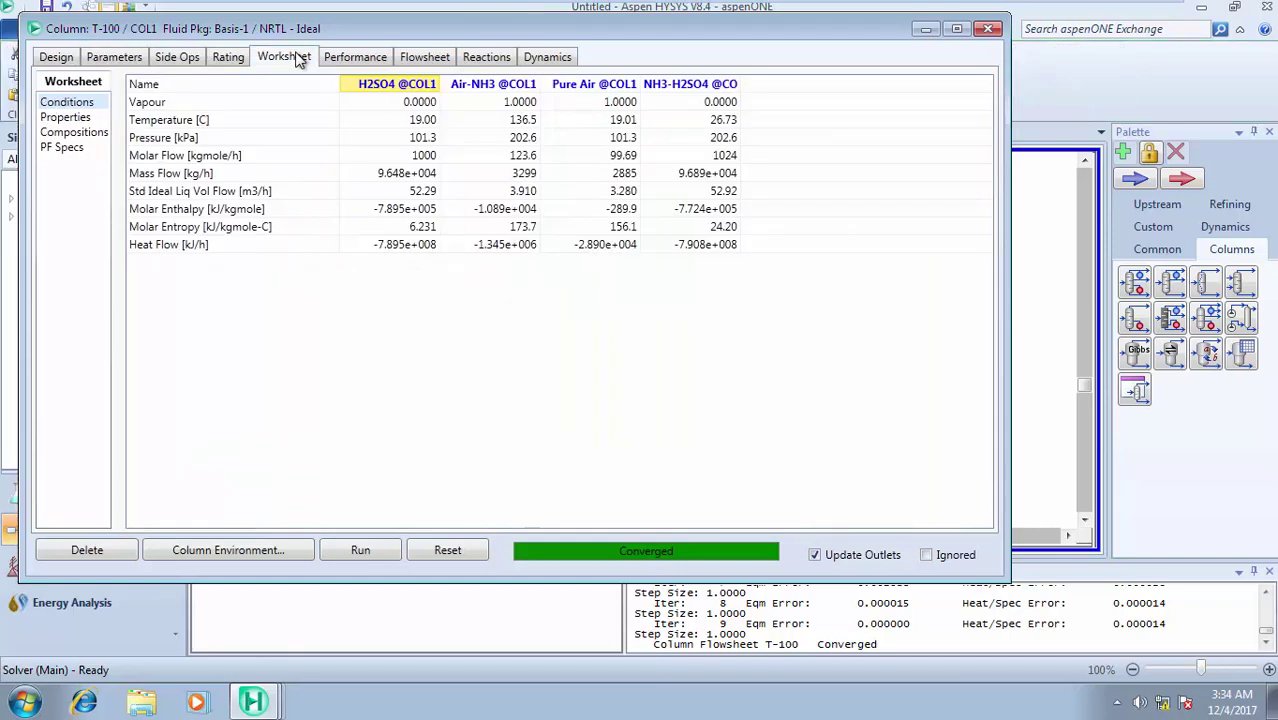
left_click(83, 121)
left_click(82, 147)
left_click(86, 136)
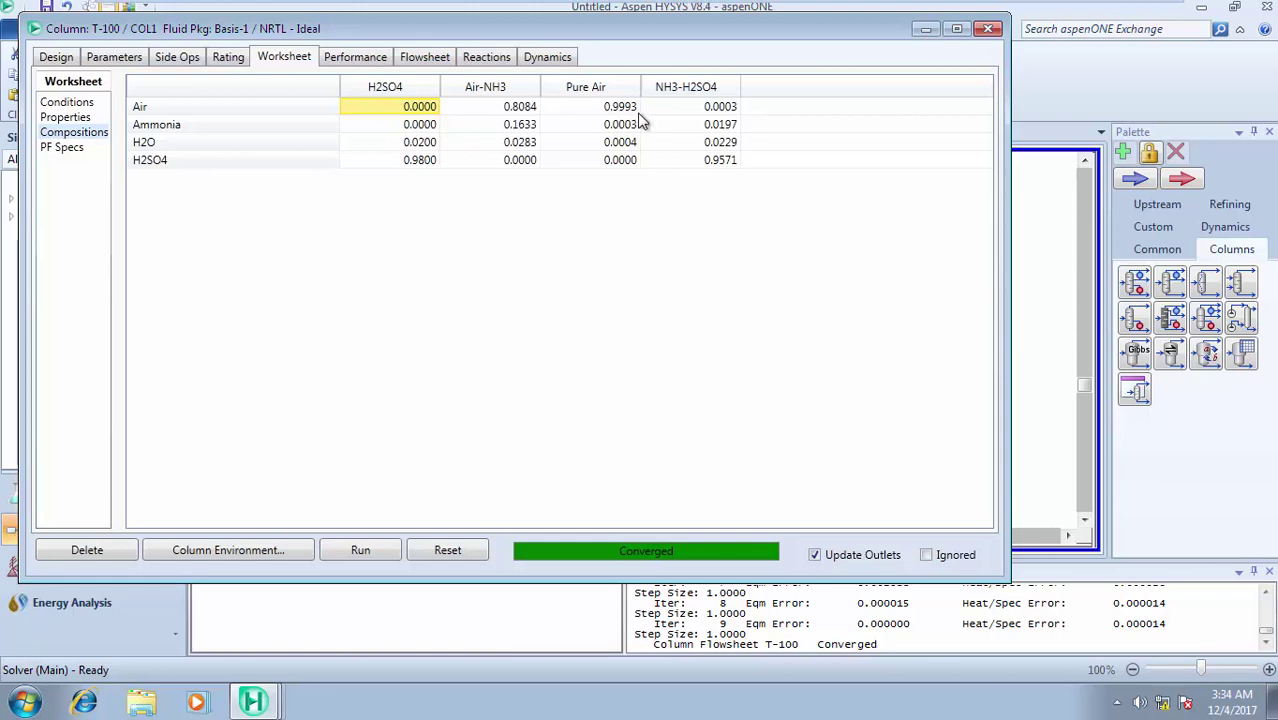
left_click(52, 58)
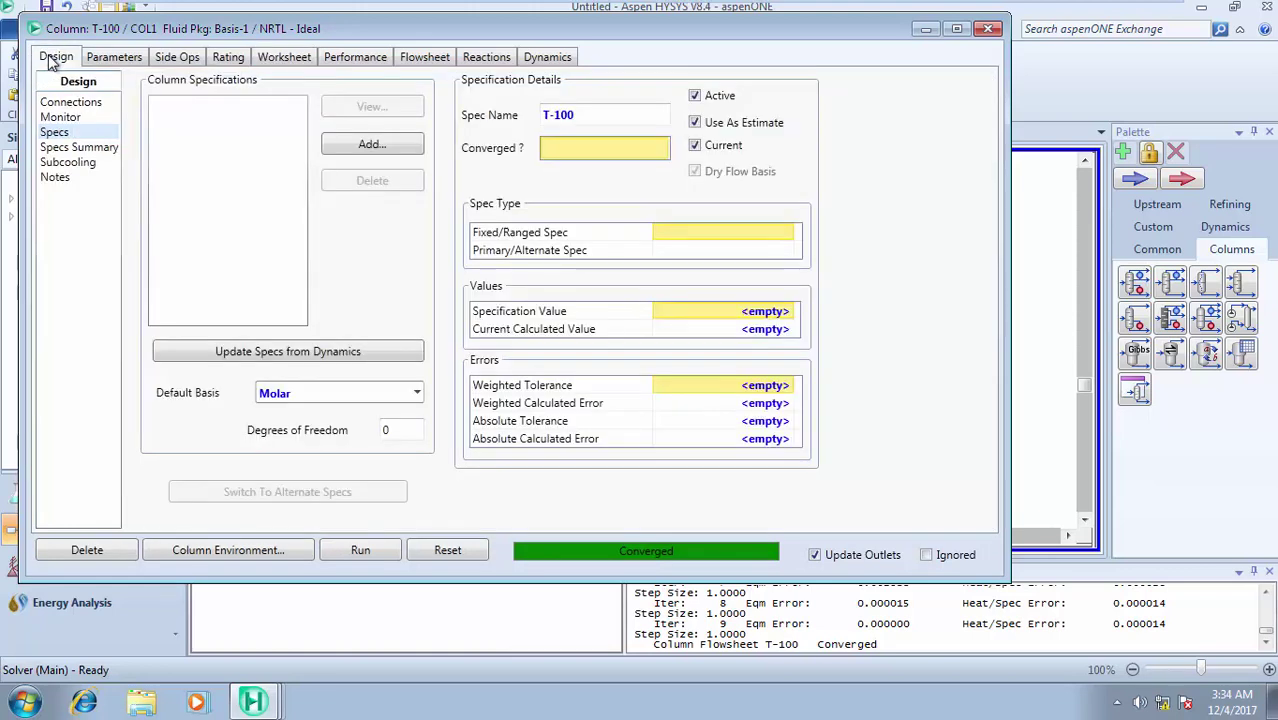
Step: Change the number of stages to 12 and try solving, dismissing the missing-pressure warning
left_click(78, 104)
left_click(410, 310)
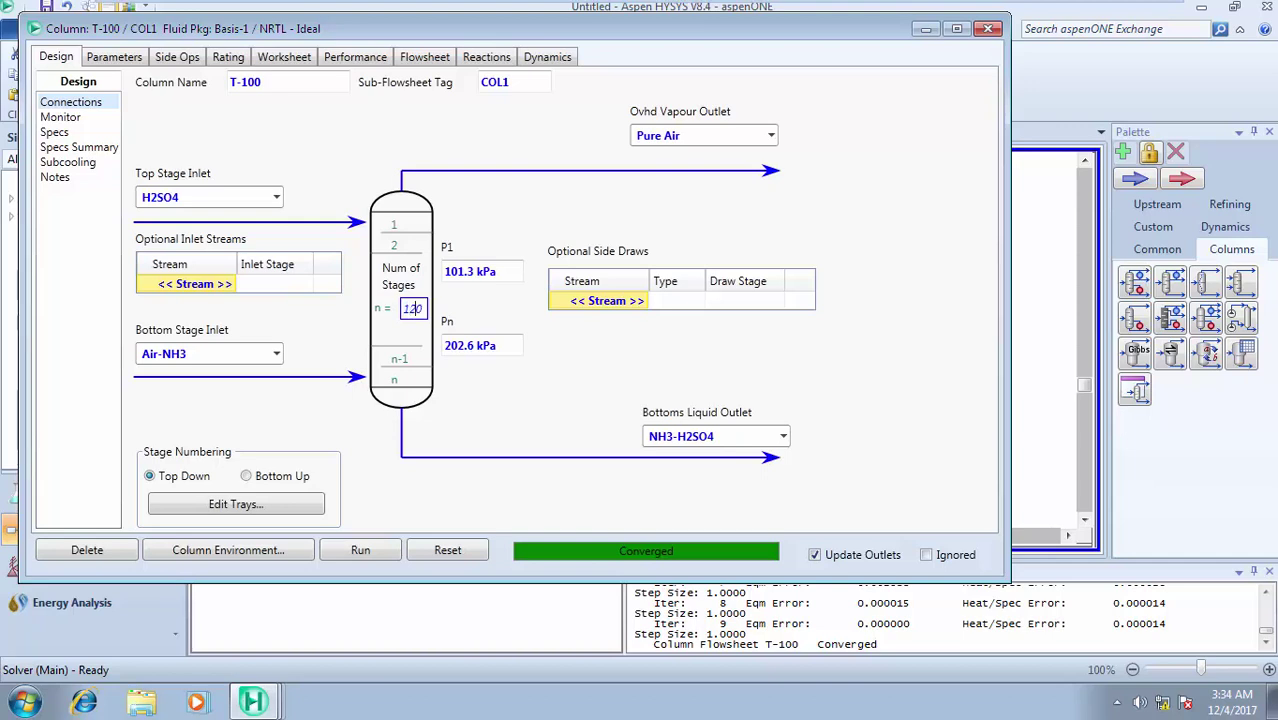
key("BackSpace")
left_click(458, 373)
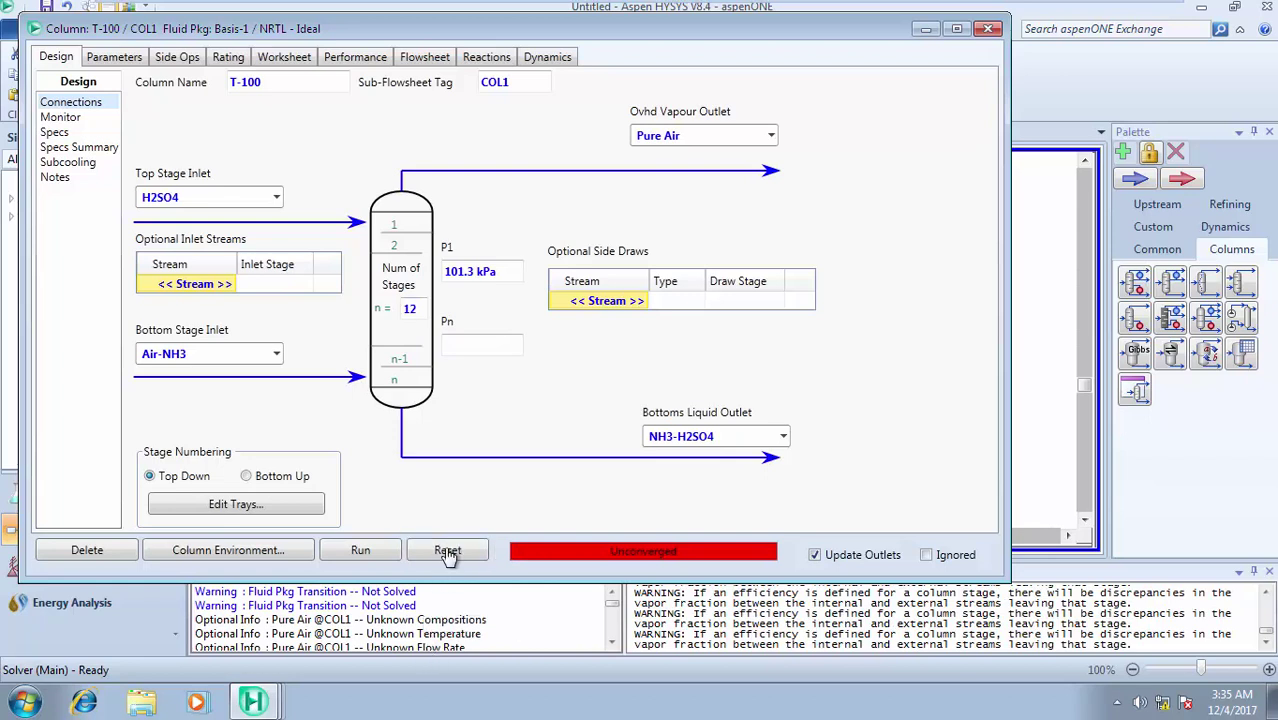
left_click(393, 552)
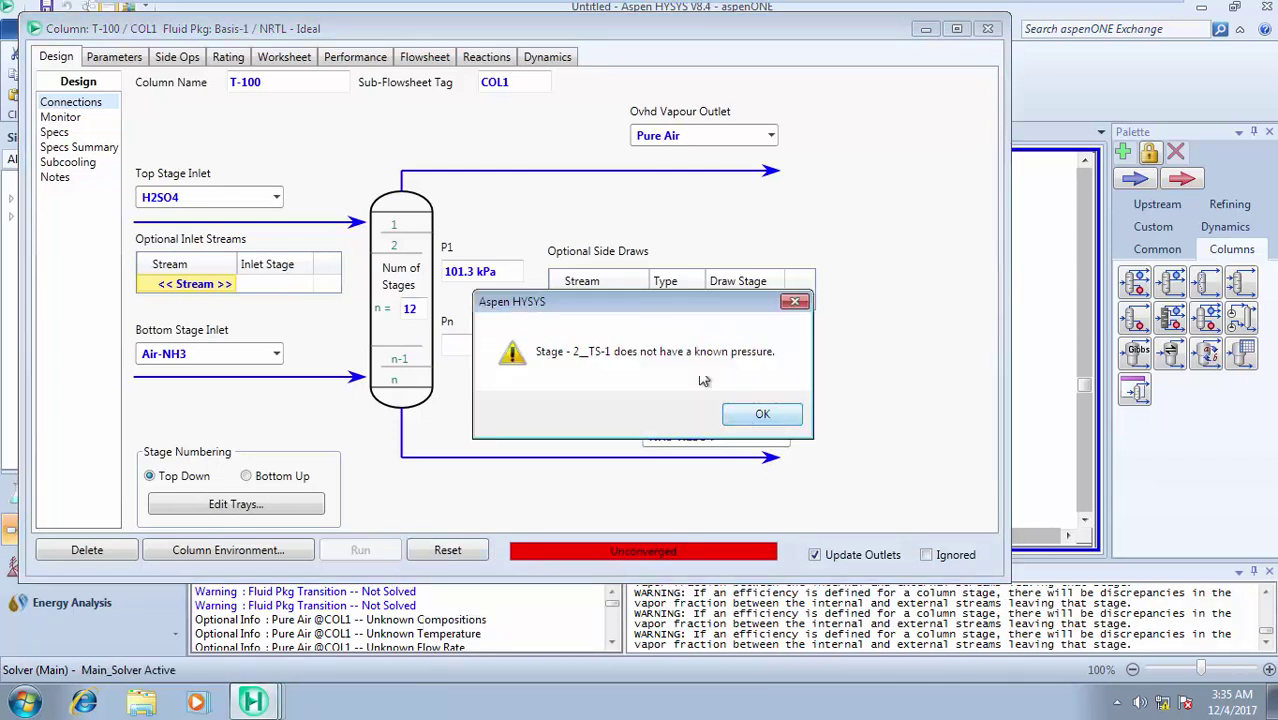
left_click(793, 302)
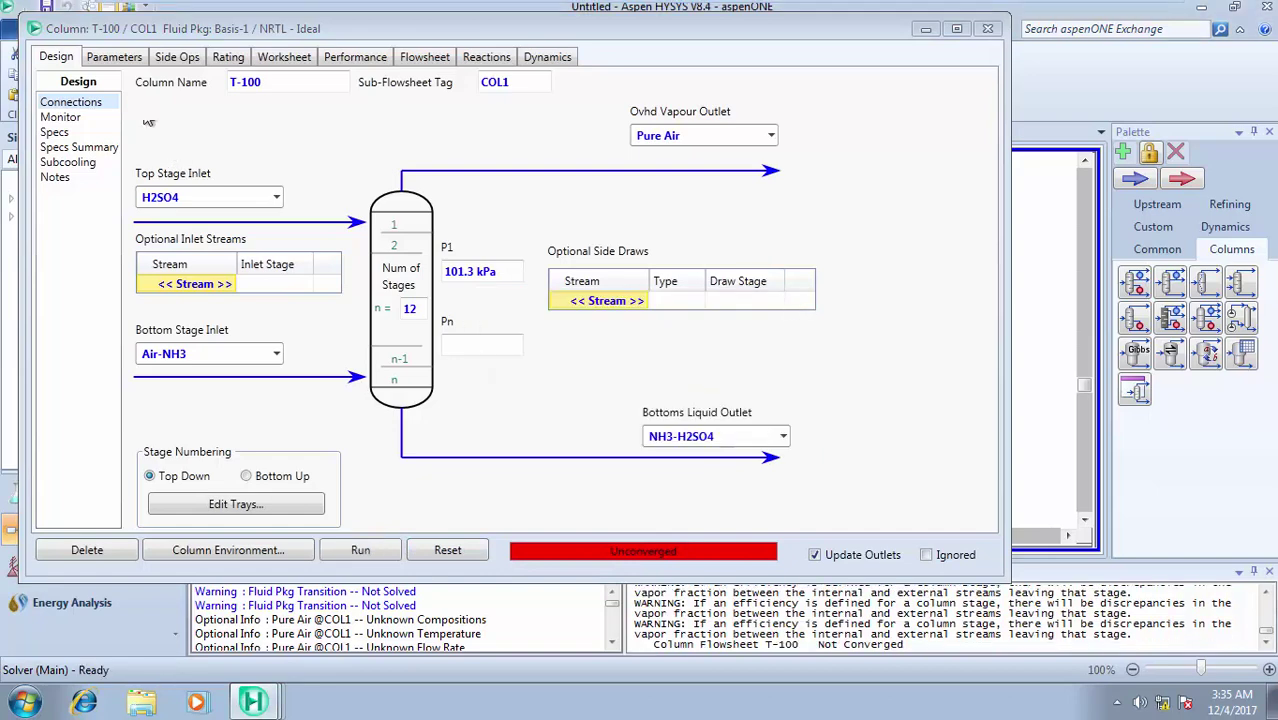
Step: Set the stage 12 pressure to 2 atm in Profiles, then reset, rerun, and stop the unconverged solve
left_click(128, 62)
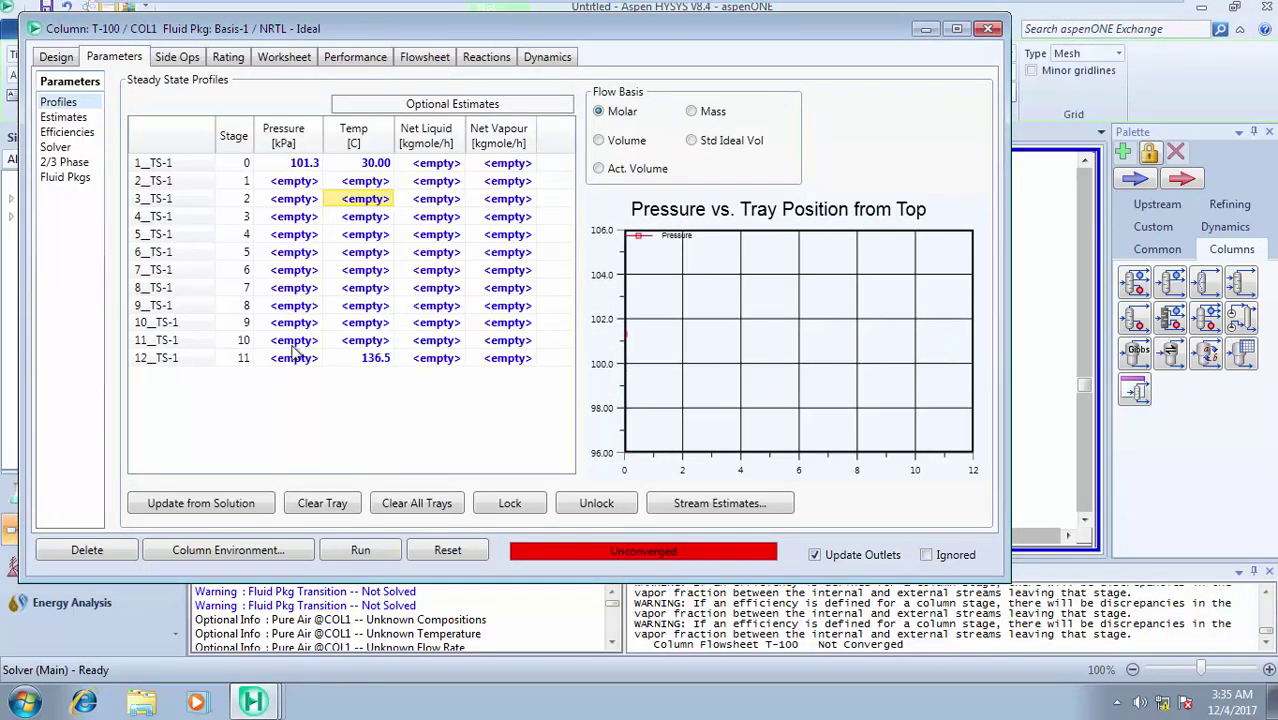
left_click(295, 360)
type("2")
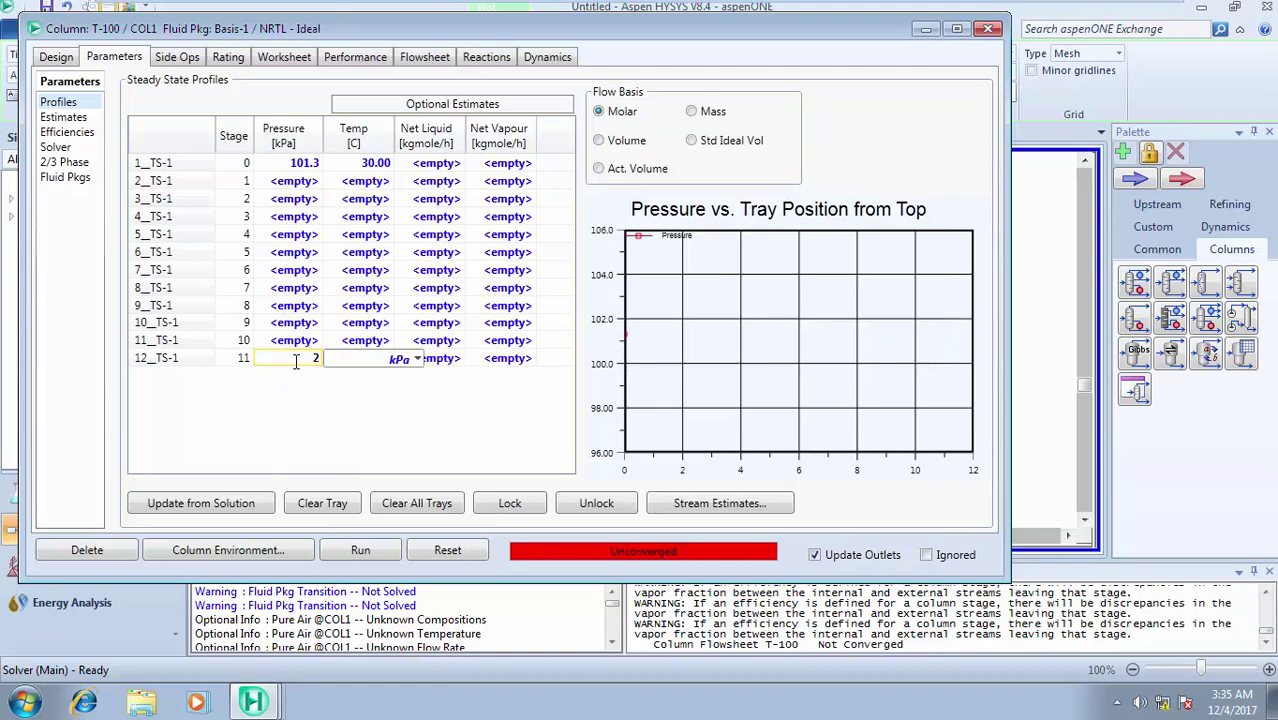
left_click(416, 358)
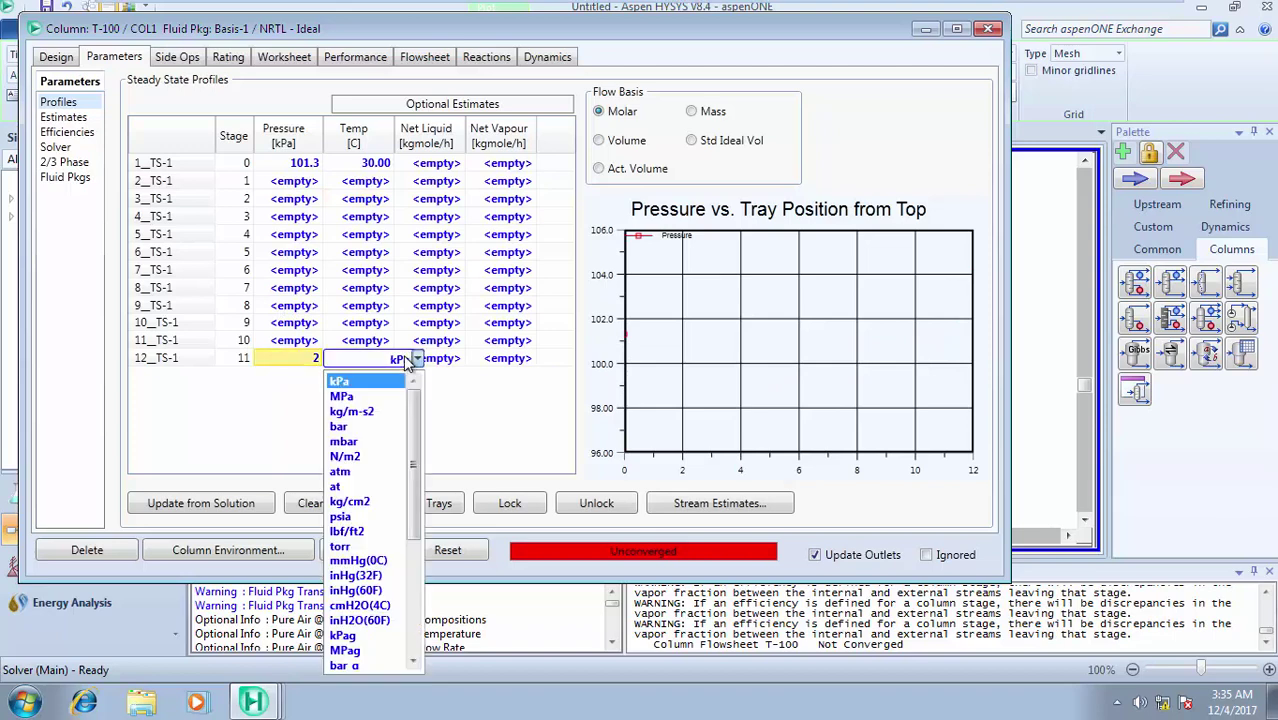
left_click(355, 481)
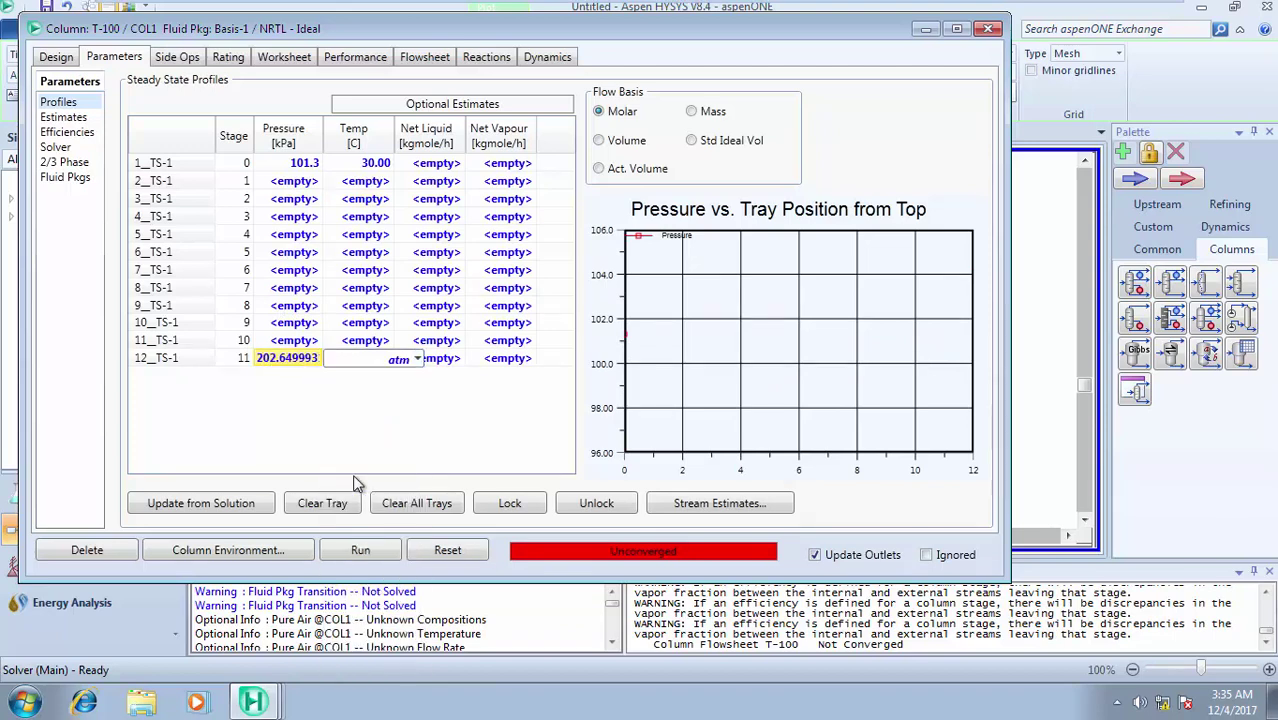
left_click(378, 555)
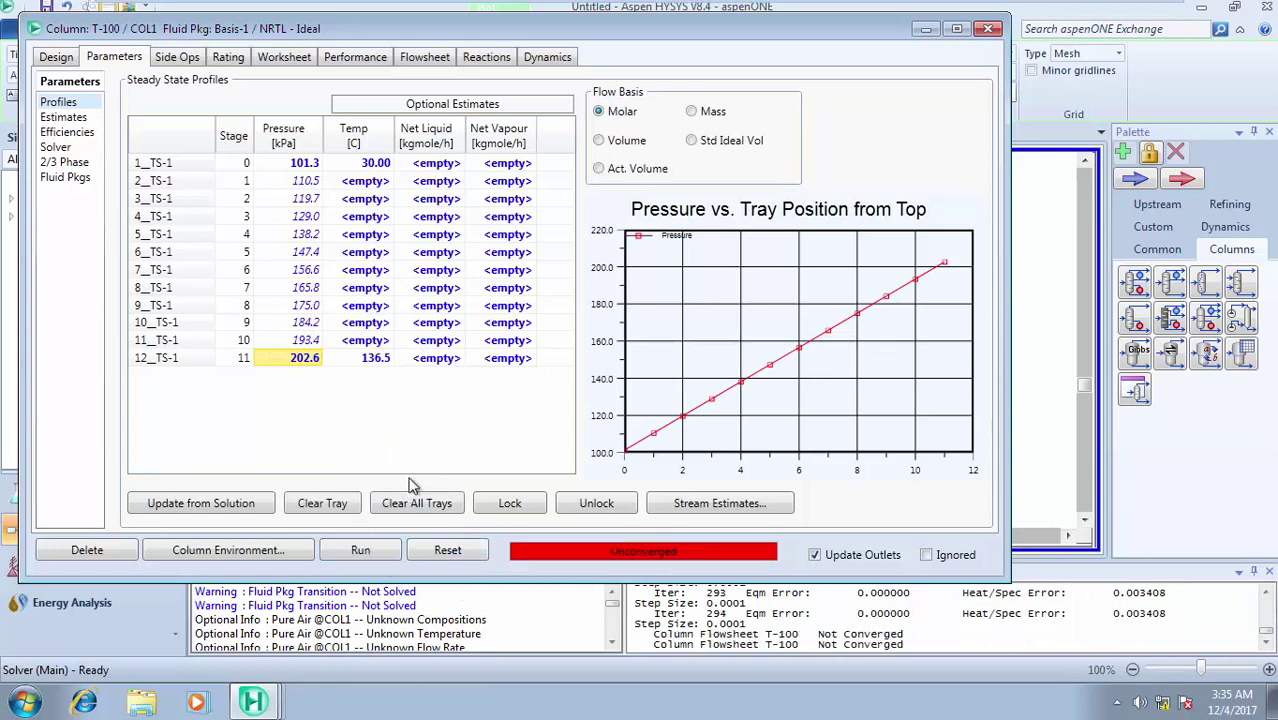
left_click(445, 551)
left_click(385, 553)
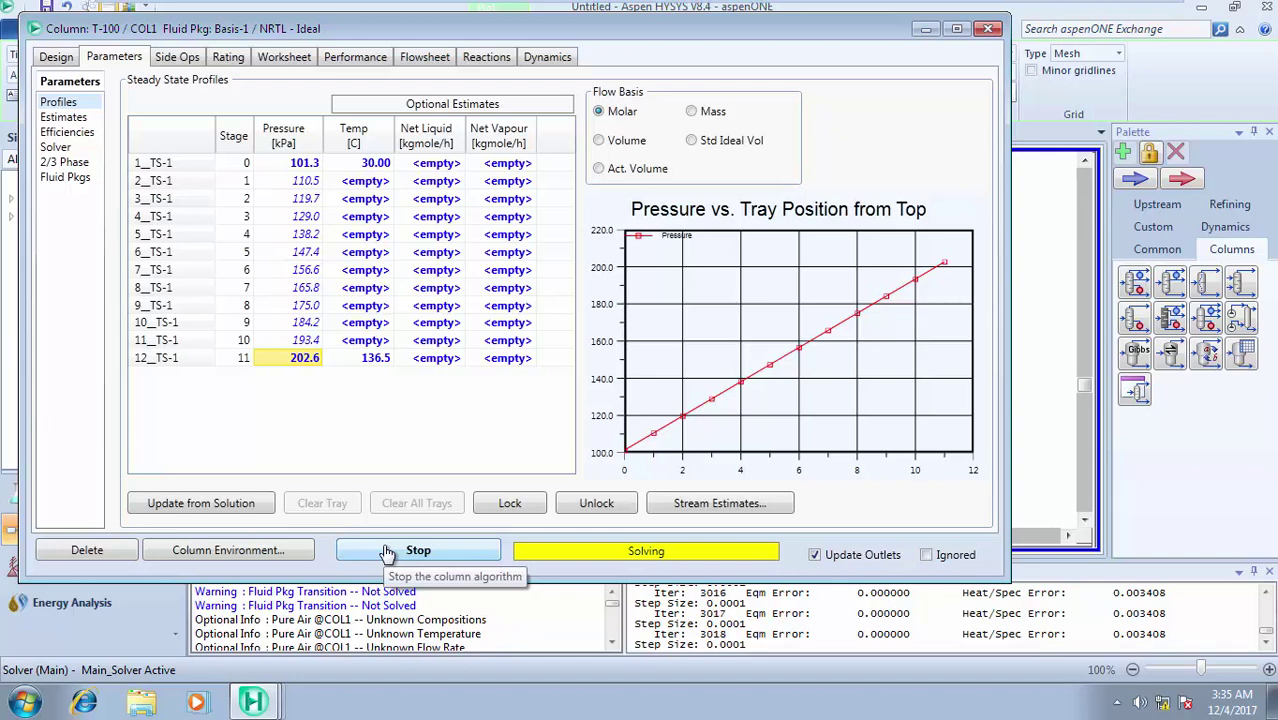
left_click(414, 553)
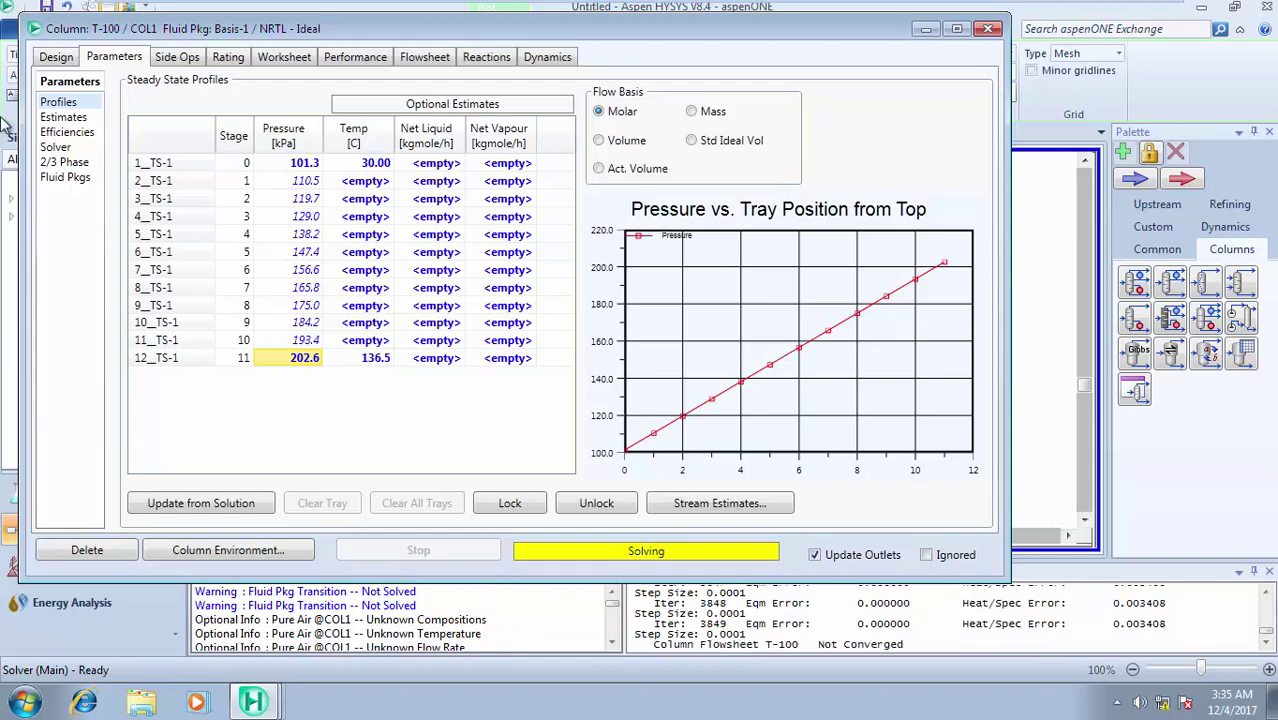
left_click(55, 57)
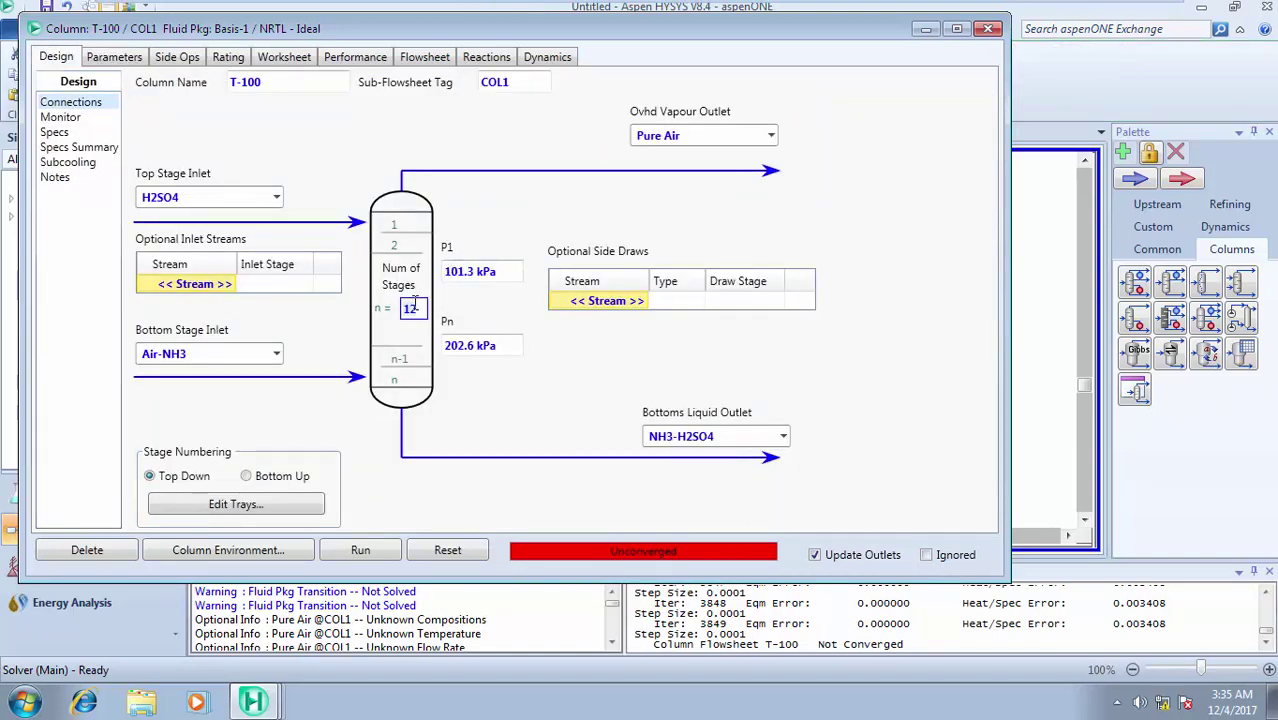
Step: Change the stage count to 10, run T-100 to convergence, and open Worksheet Compositions
key("BackSpace")
type("0")
left_click(477, 476)
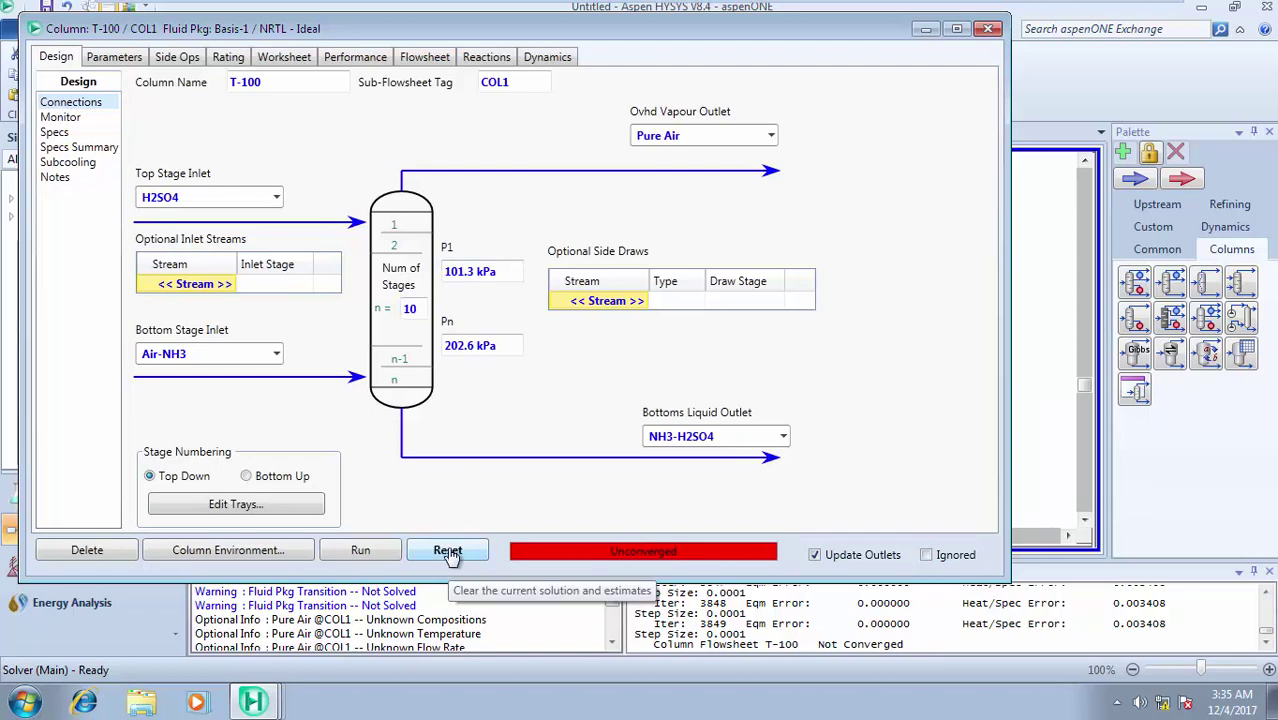
left_click(362, 551)
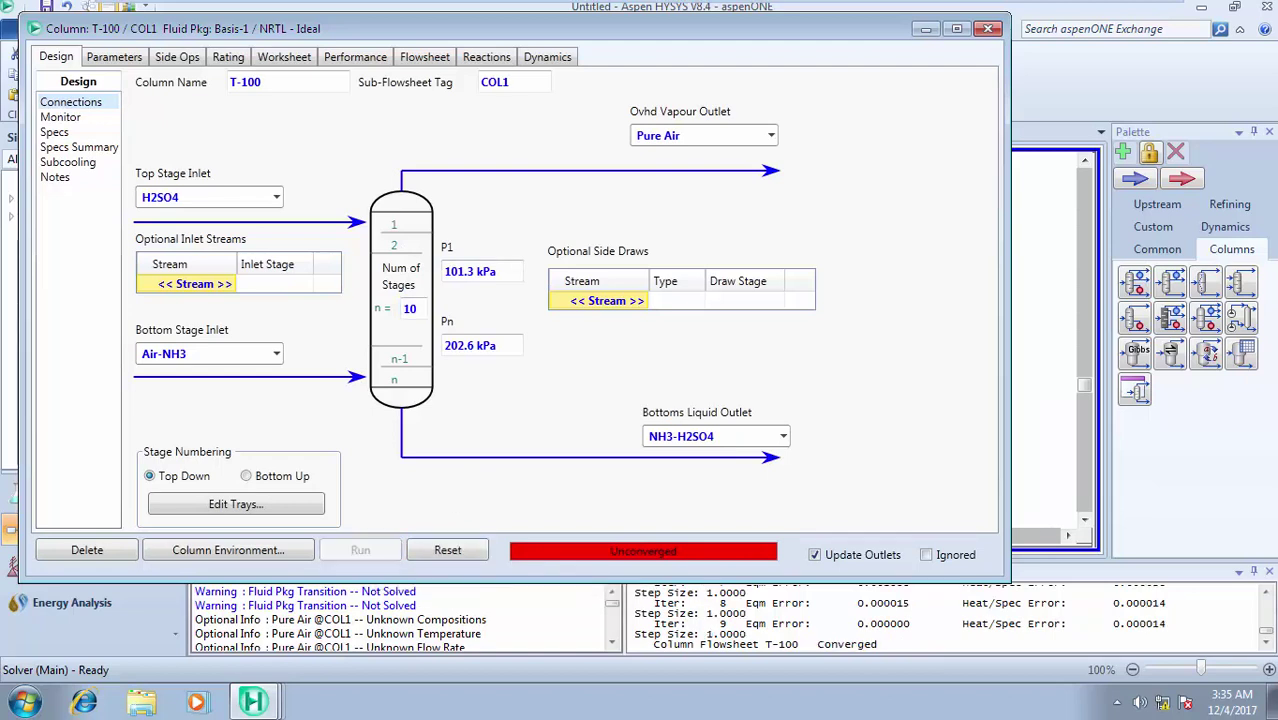
left_click(281, 60)
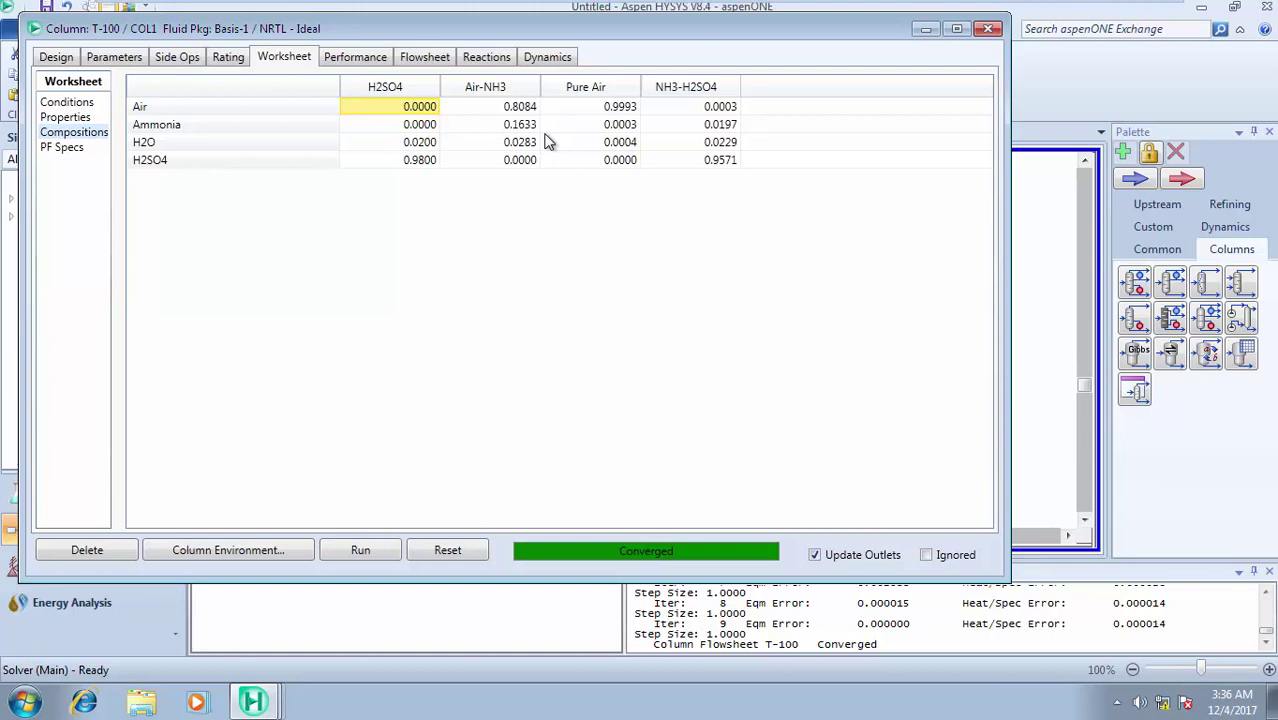
Step: Review T-100's top and bottom stage pressures and Worksheet compositions, then return to Connections
left_click(56, 58)
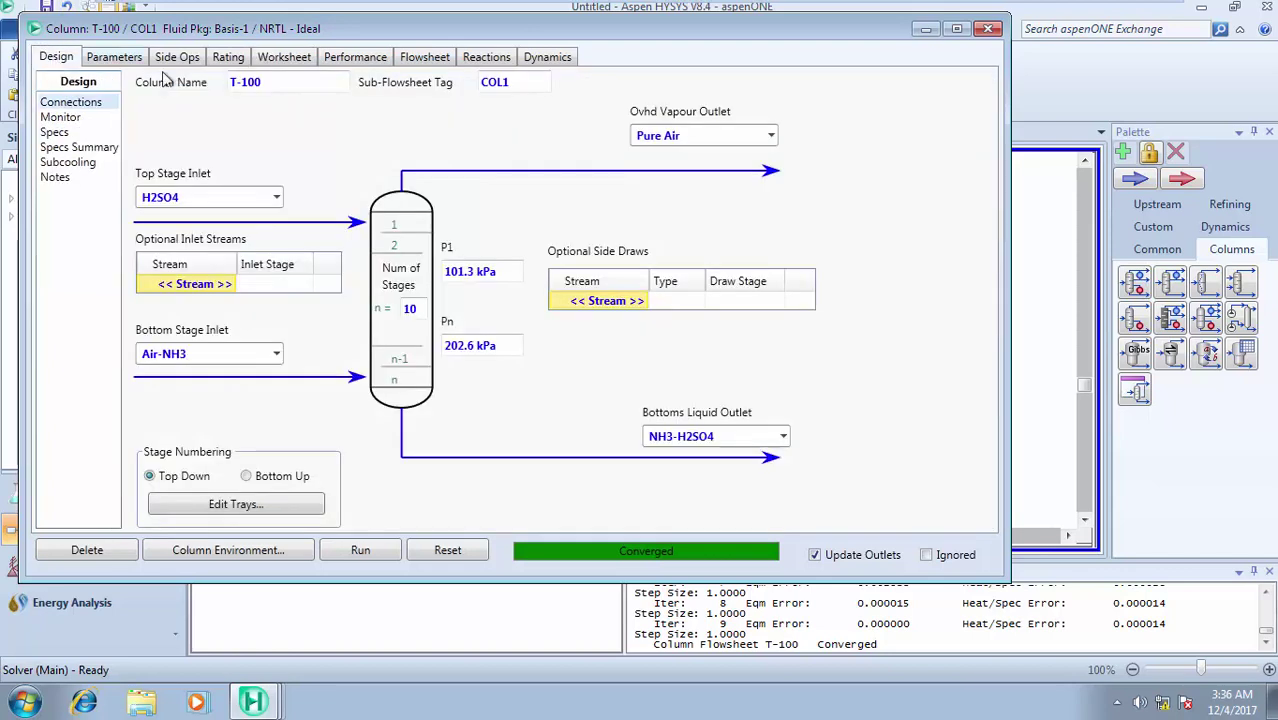
mouse_move(471, 278)
mouse_move(491, 346)
left_click(304, 59)
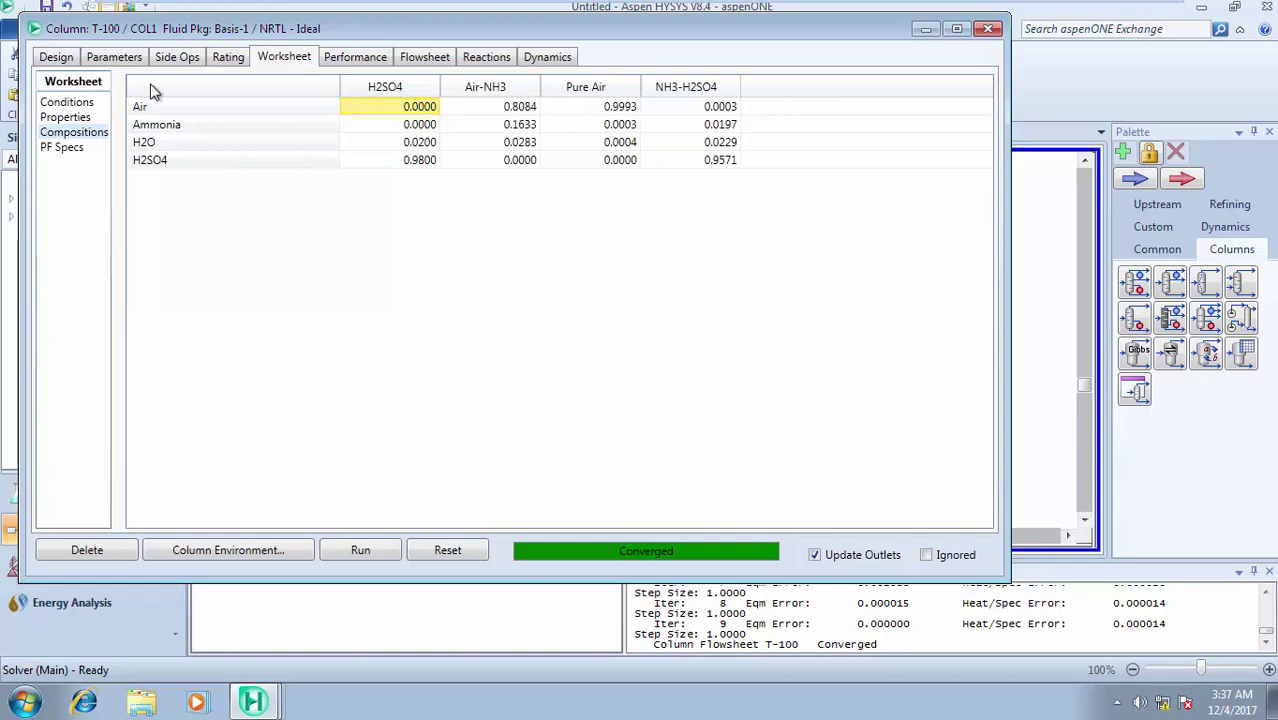
left_click(52, 60)
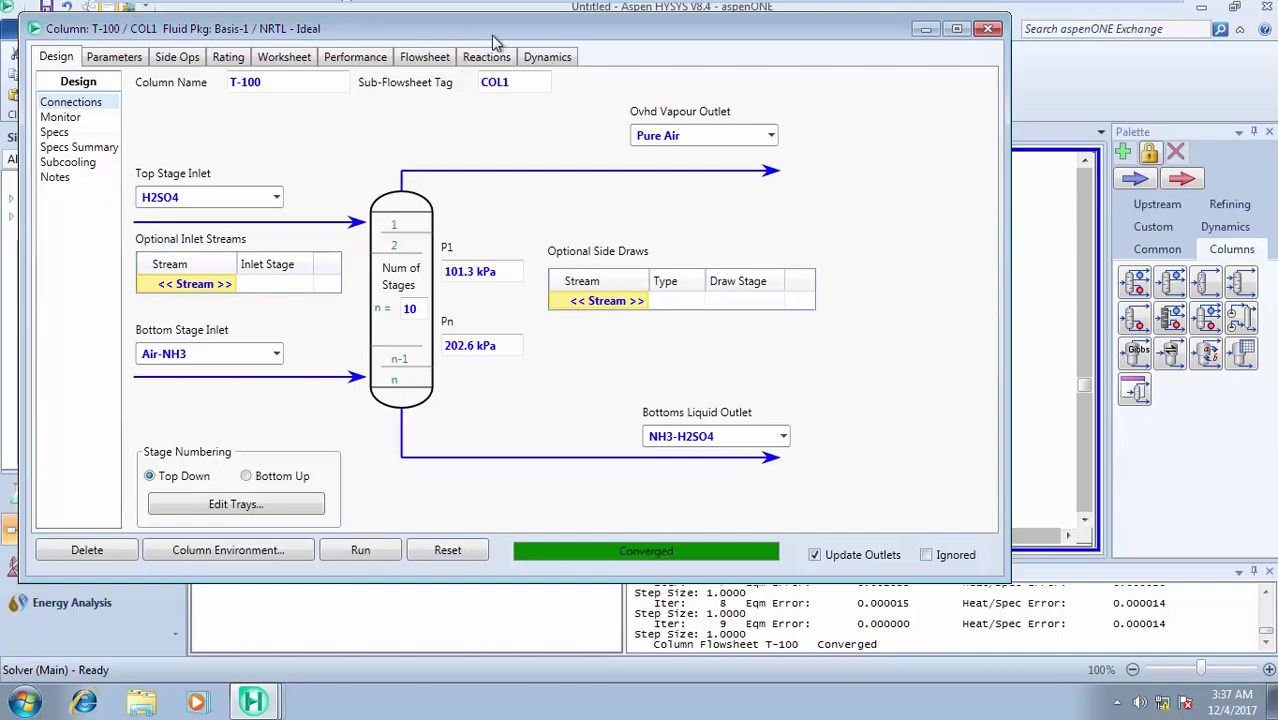
Step: Close the T-100 window and move the Air-NH3 feed and its label lower
left_click(986, 30)
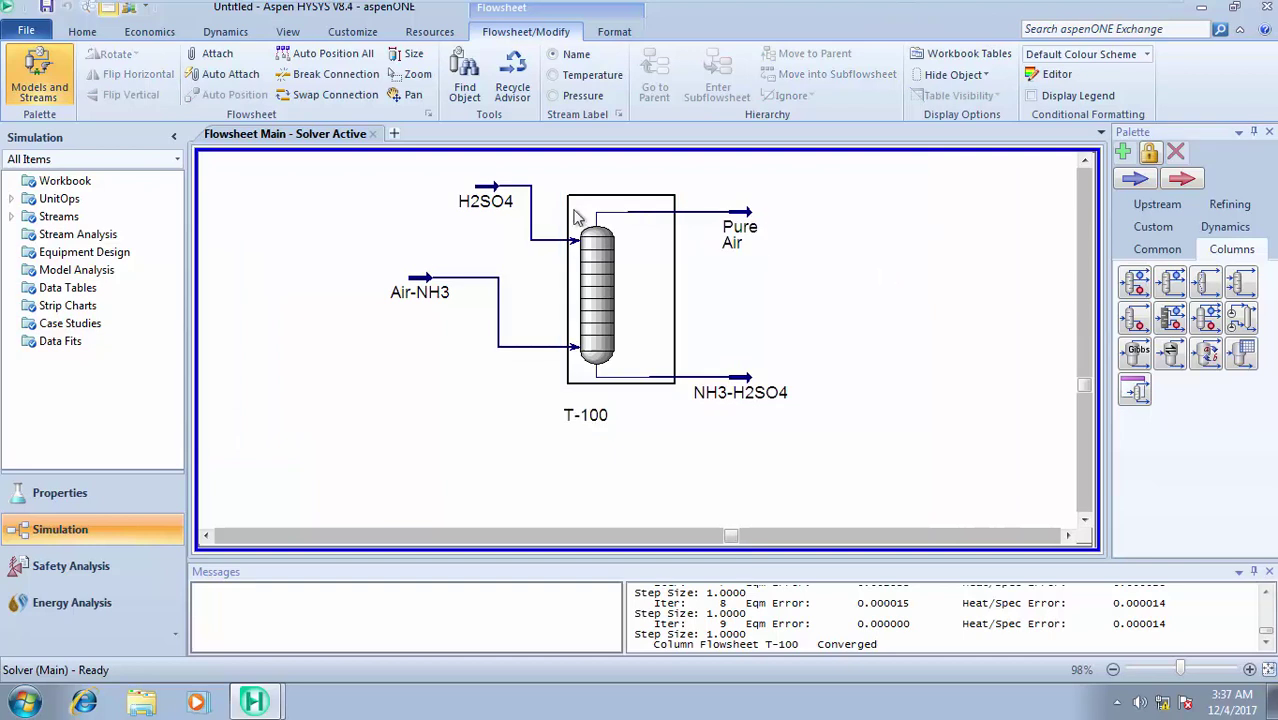
mouse_move(419, 295)
left_click_drag(414, 286, 431, 354)
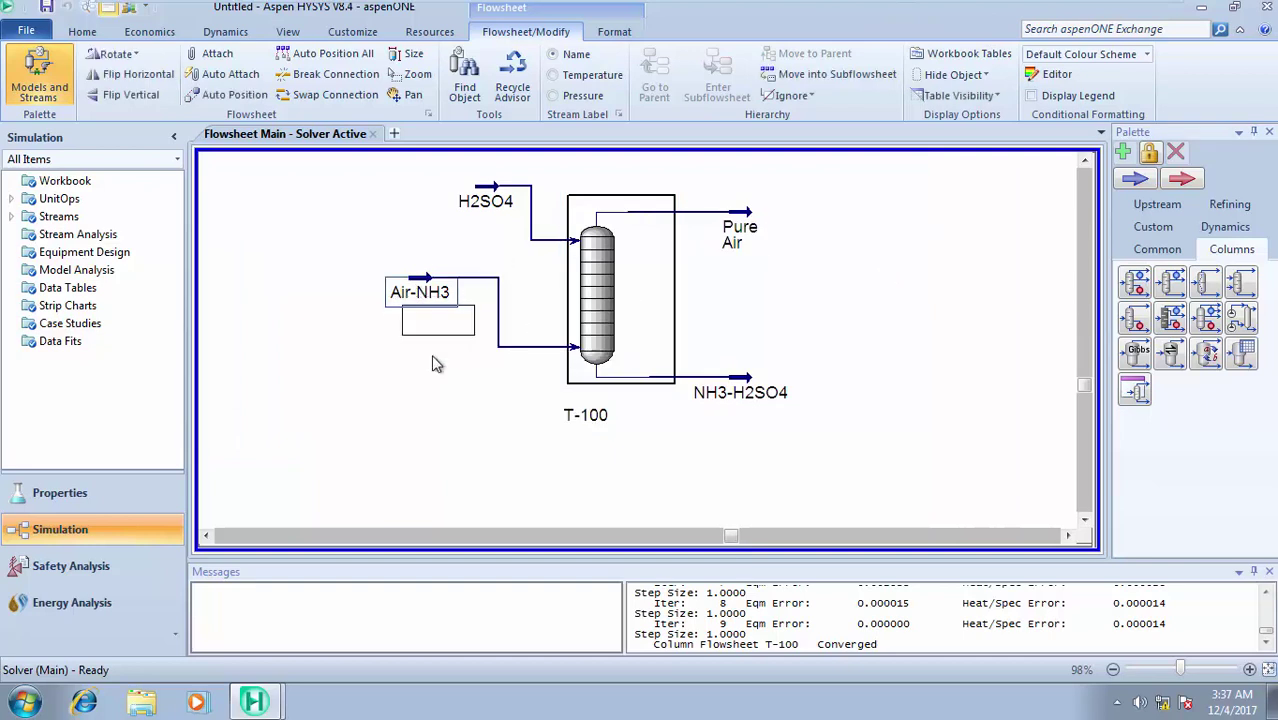
left_click(418, 282)
left_click_drag(415, 312, 415, 337)
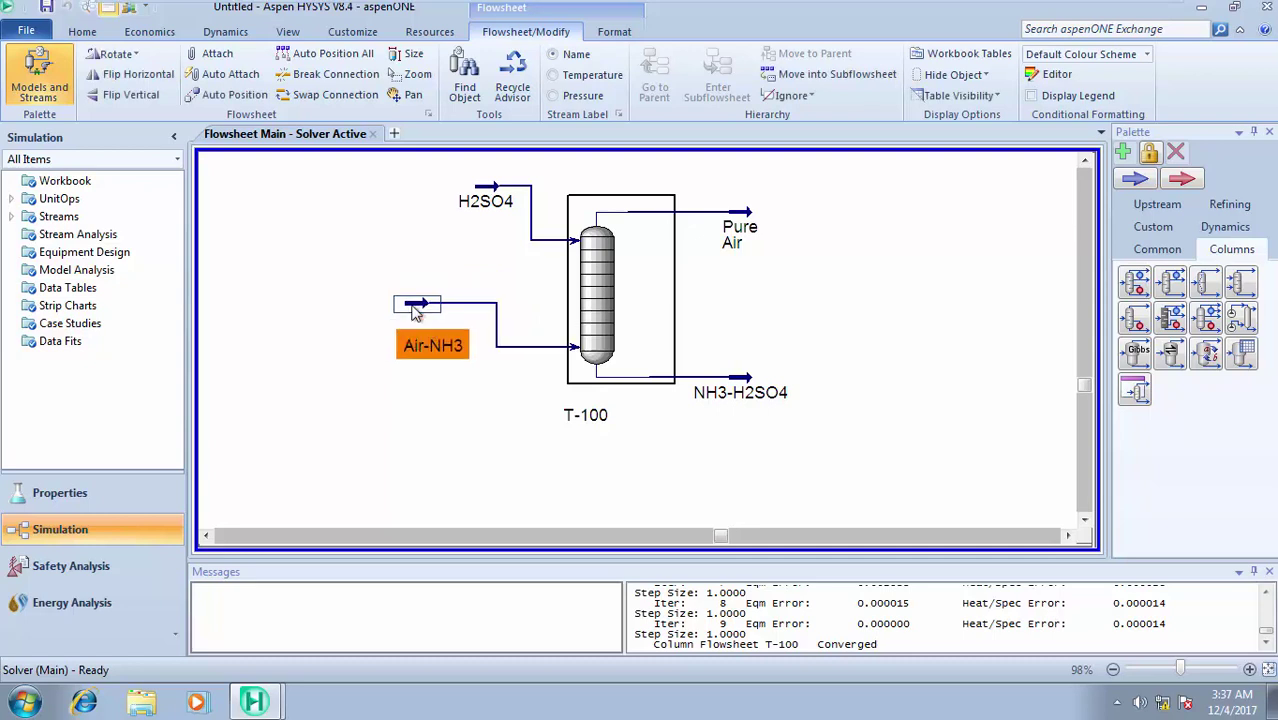
Step: Shift the H2SO4 feed left and minimize HYSYS to show the Word problem statement
left_click_drag(487, 182, 388, 220)
left_click_drag(489, 192, 420, 210)
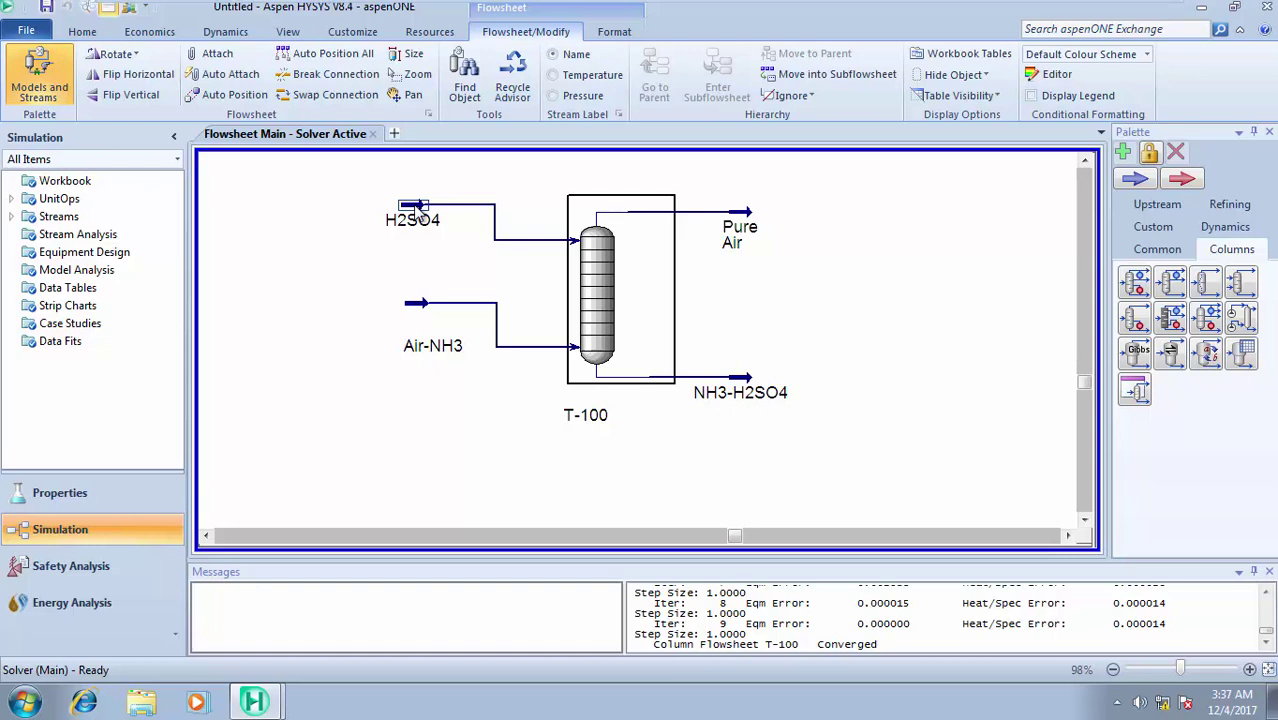
mouse_move(795, 3)
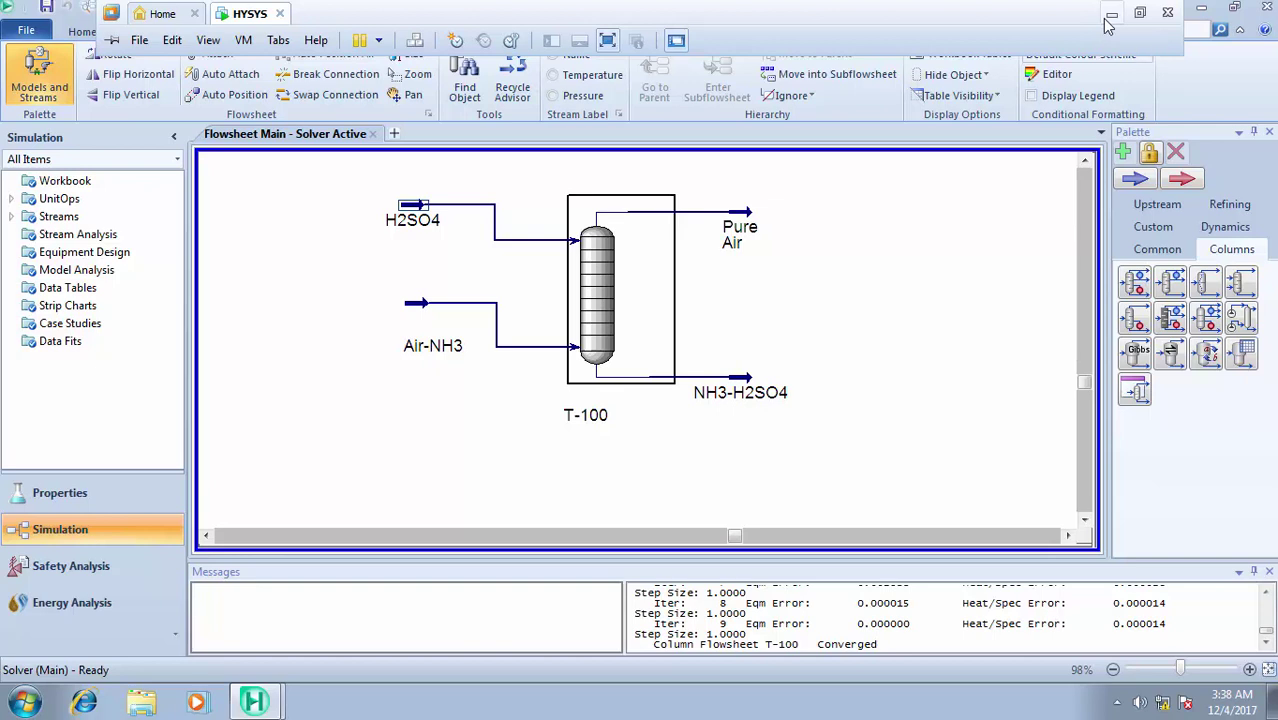
left_click(1107, 22)
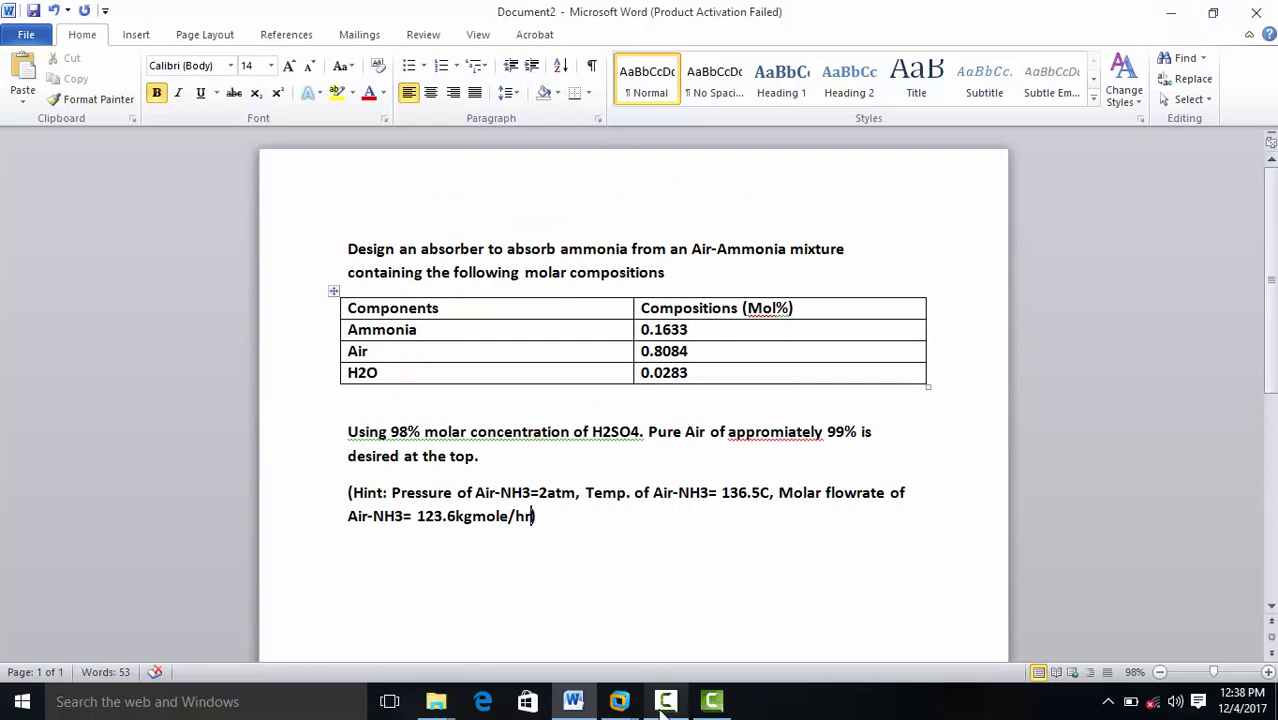